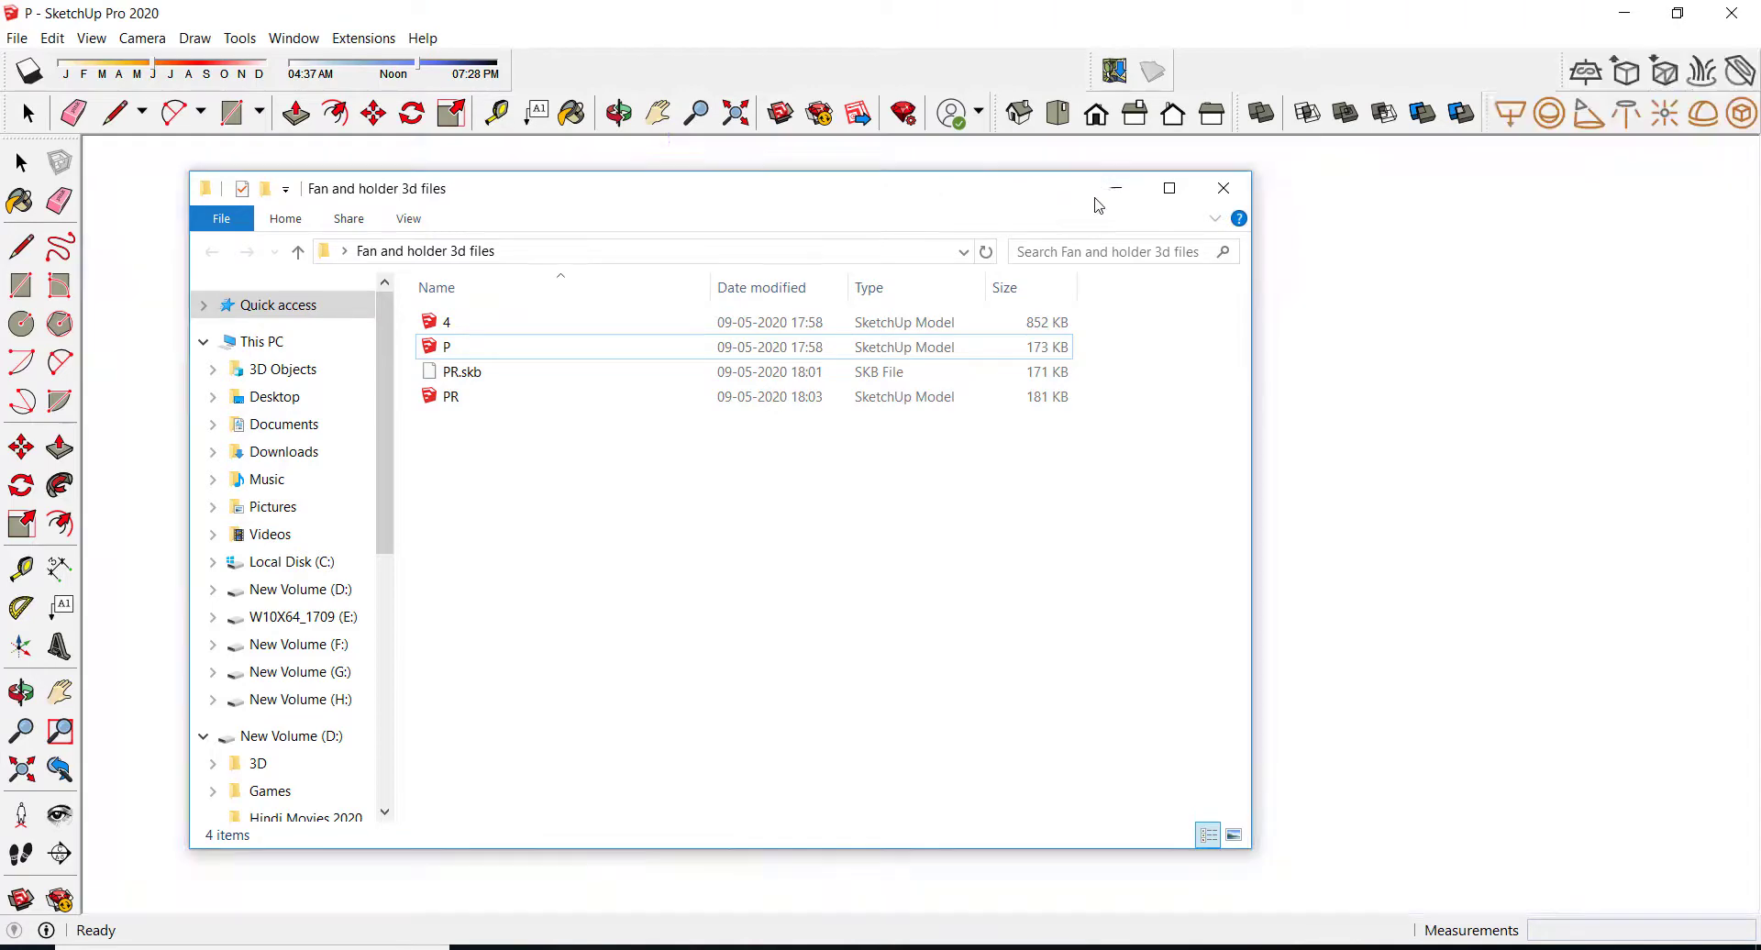
# - Copy the fan from model P and paste it into holder model 4 above the funnel opening
pyautogui.click(1103, 201)
pyautogui.click(957, 667)
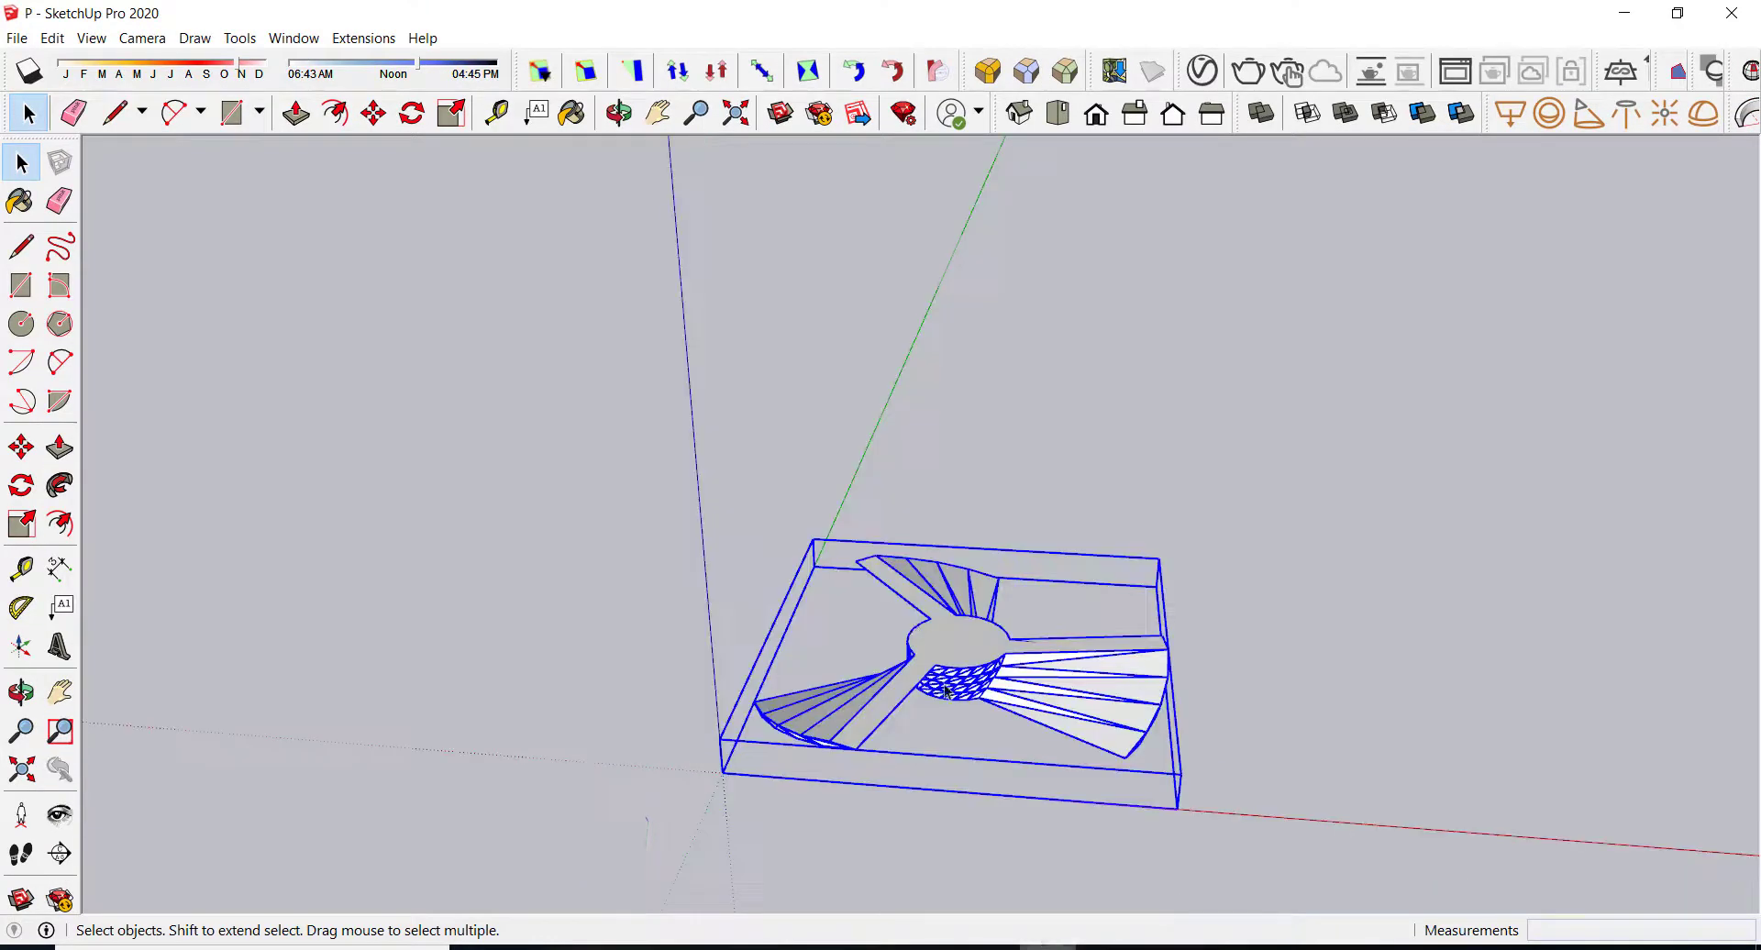
pyautogui.click(1238, 620)
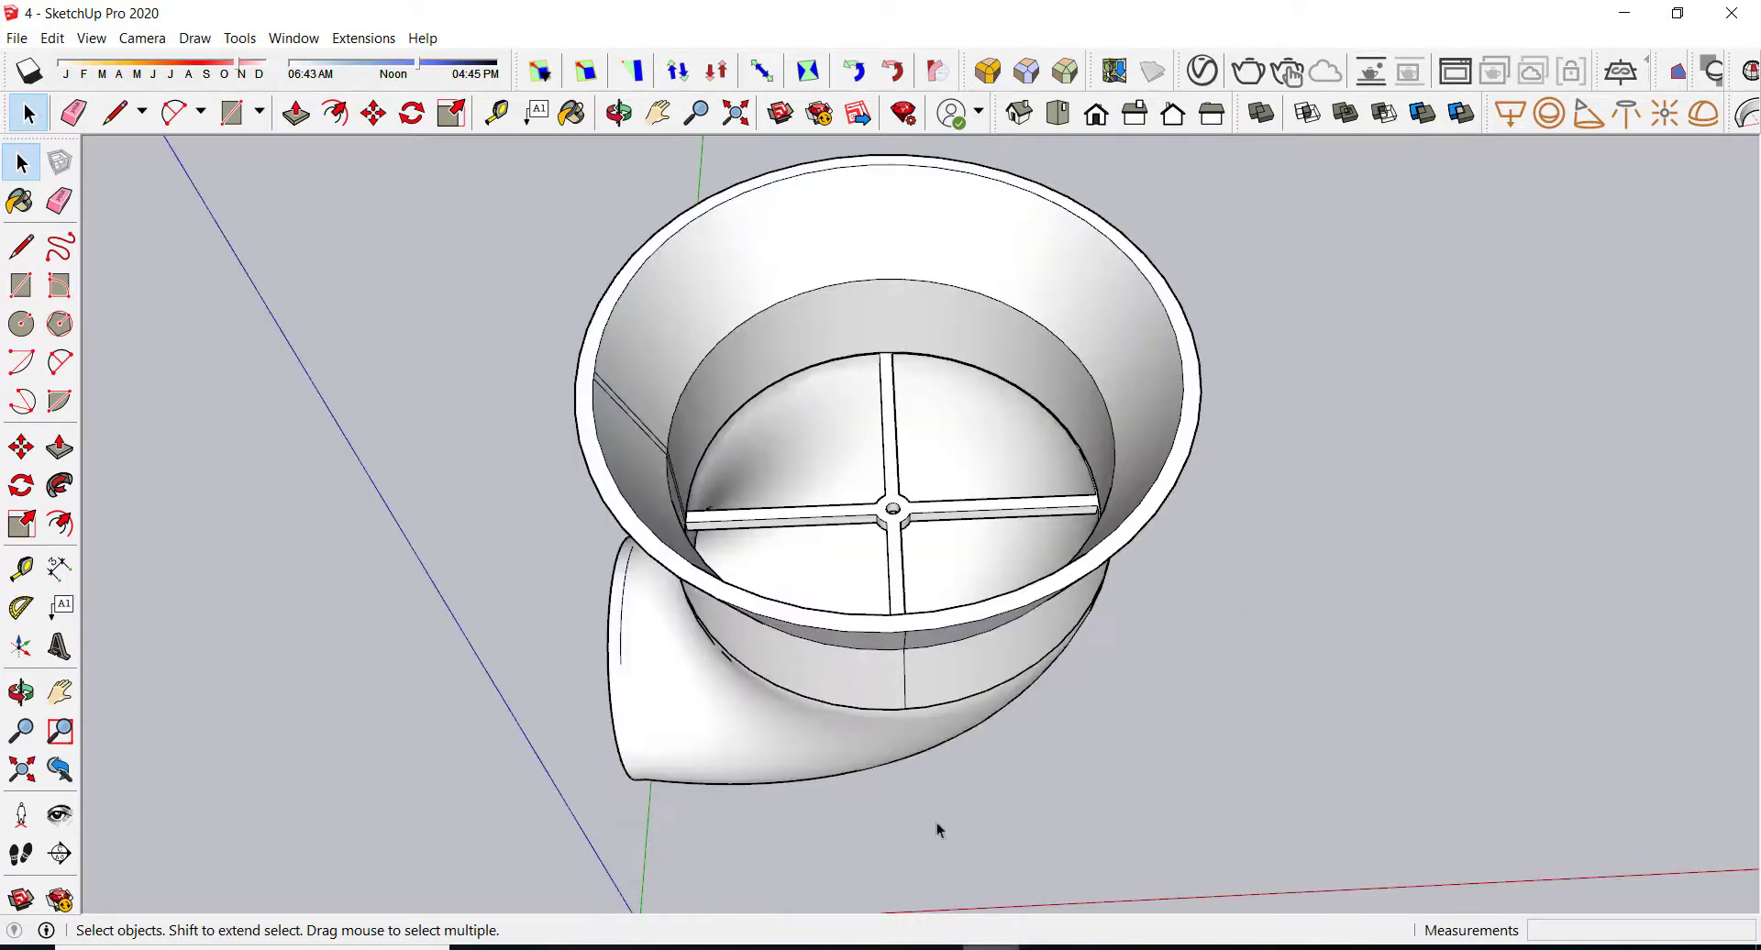
pyautogui.hotkey('ctrl', 'v')
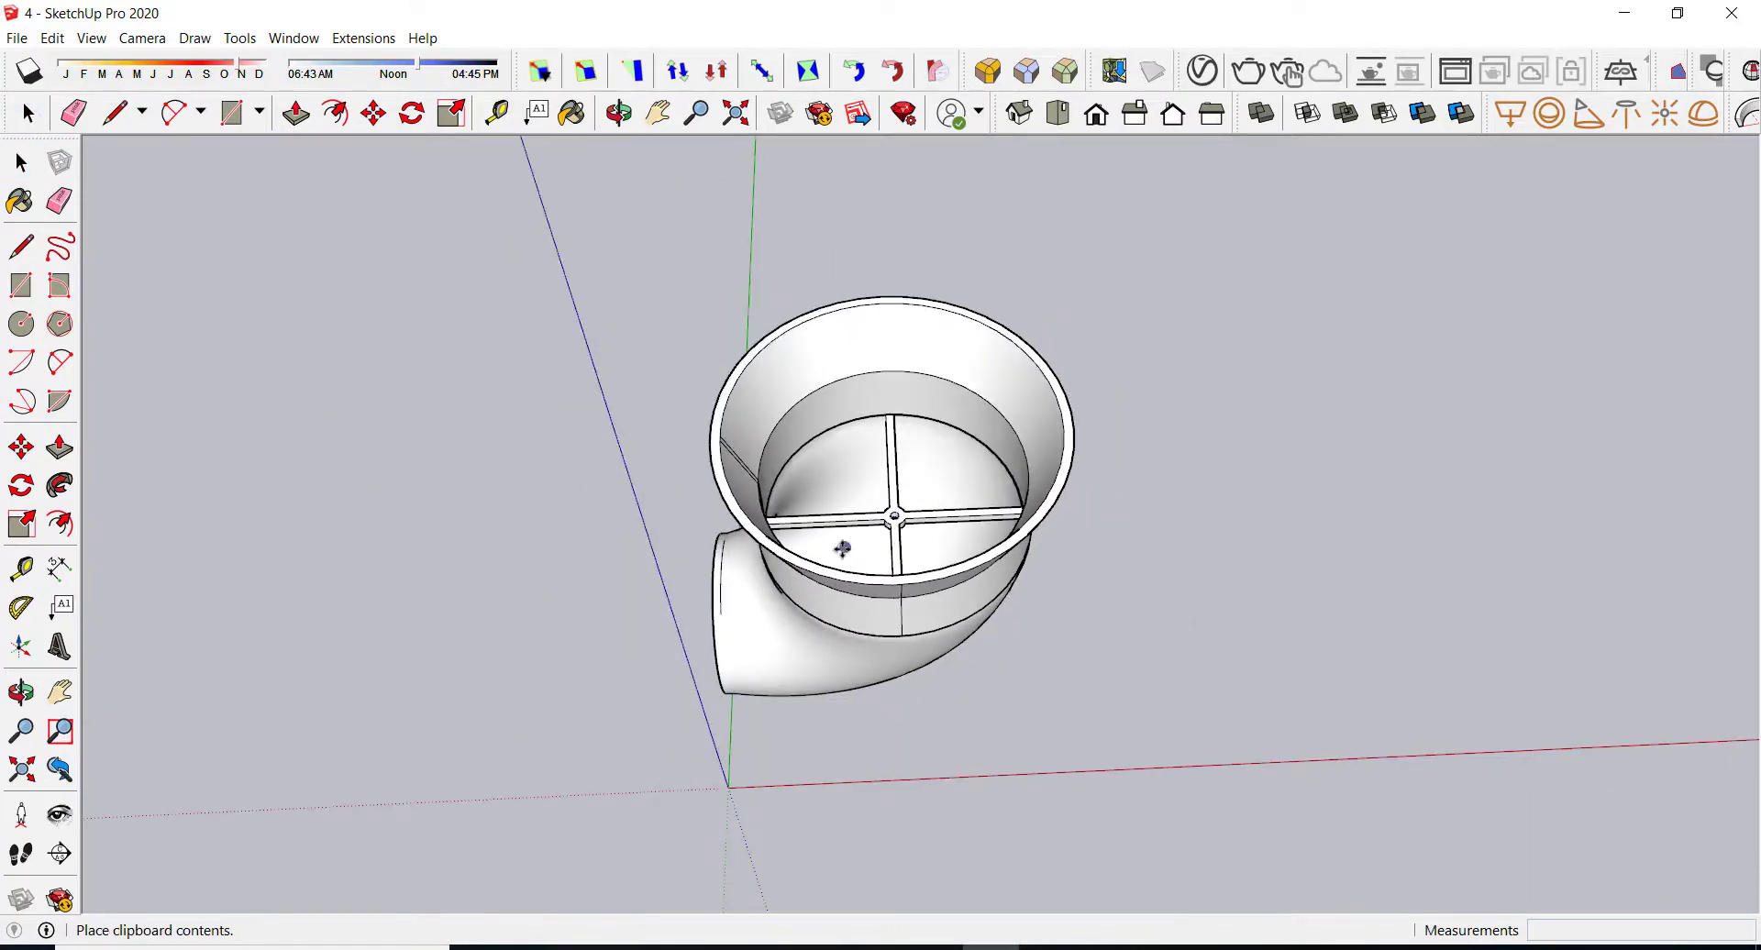
pyautogui.click(800, 556)
pyautogui.scroll(3, 853, 534)
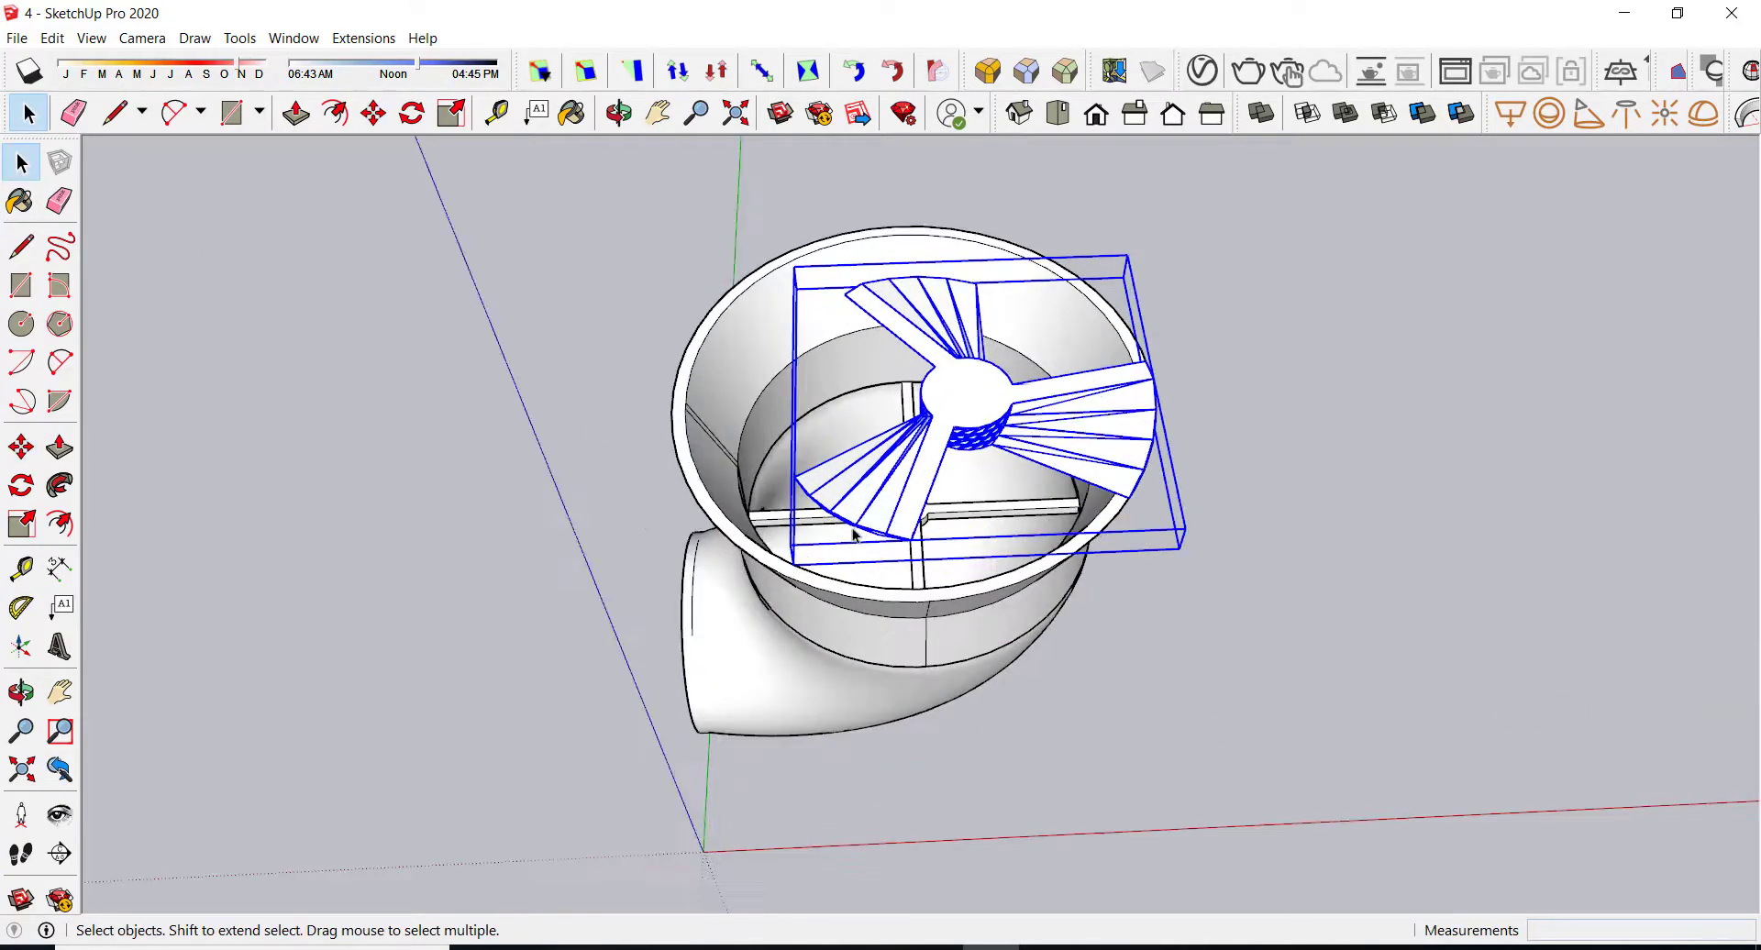
# - Group all the holder parts into one group, leaving the fan out of it
pyautogui.scroll(1, 853, 534)
pyautogui.click(950, 455)
pyautogui.click(950, 404)
pyautogui.click(960, 505)
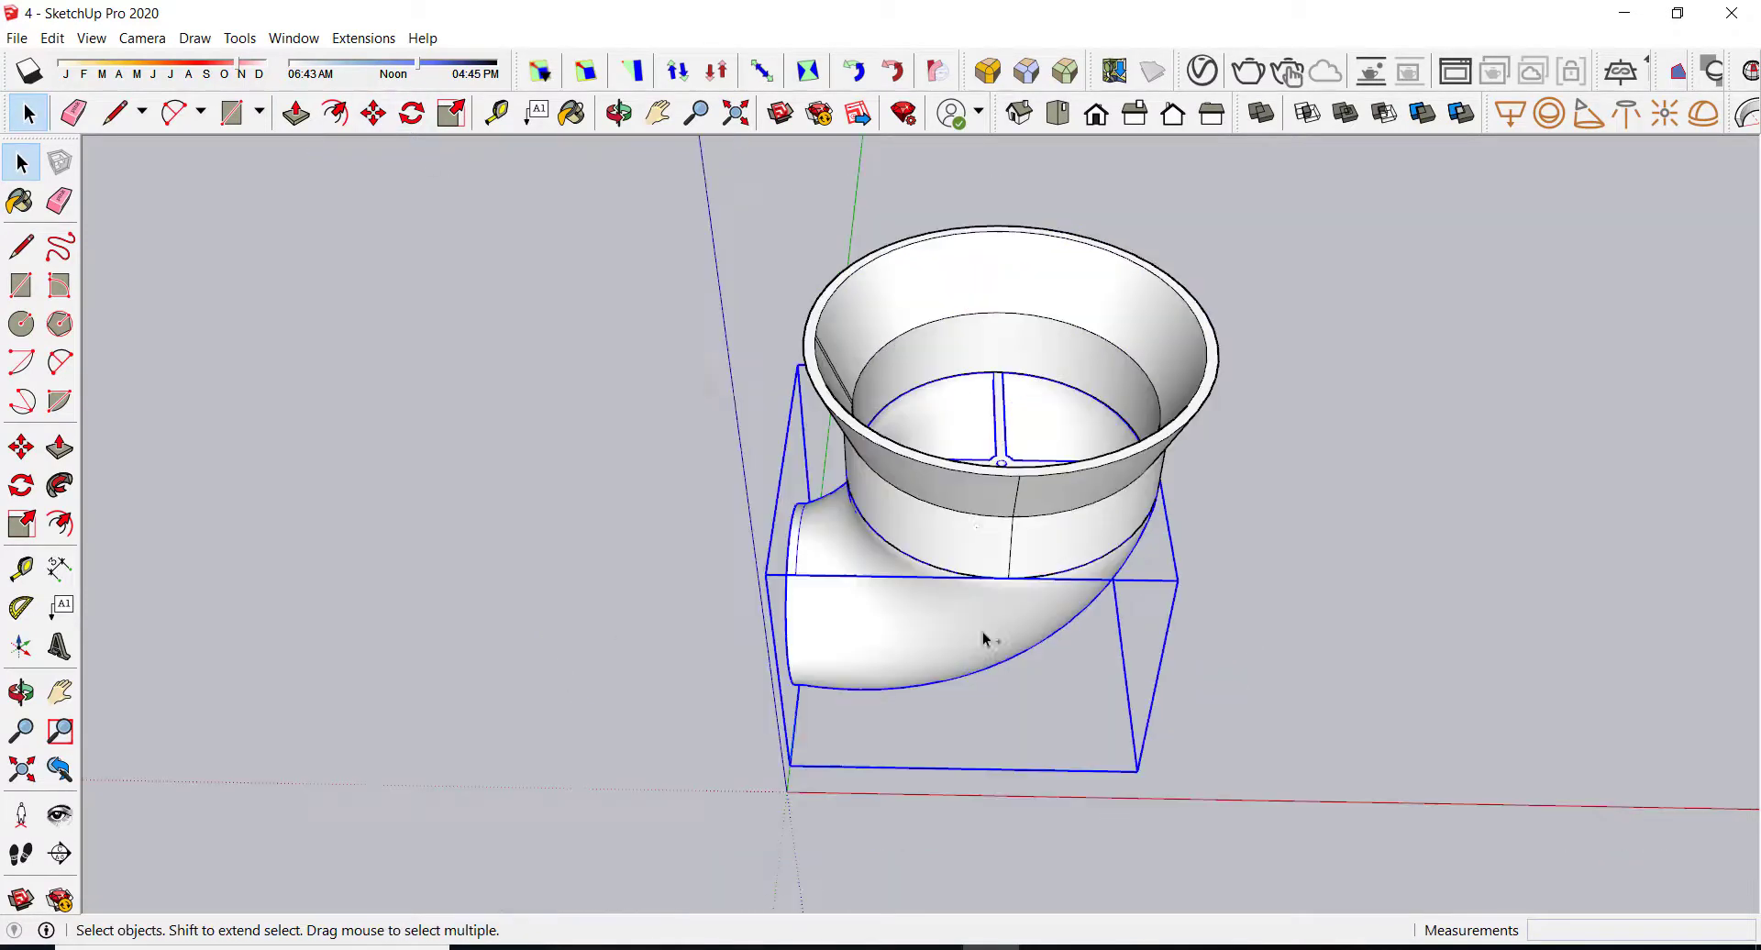
pyautogui.hotkey('ctrl', 'a')
pyautogui.rightClick(974, 547)
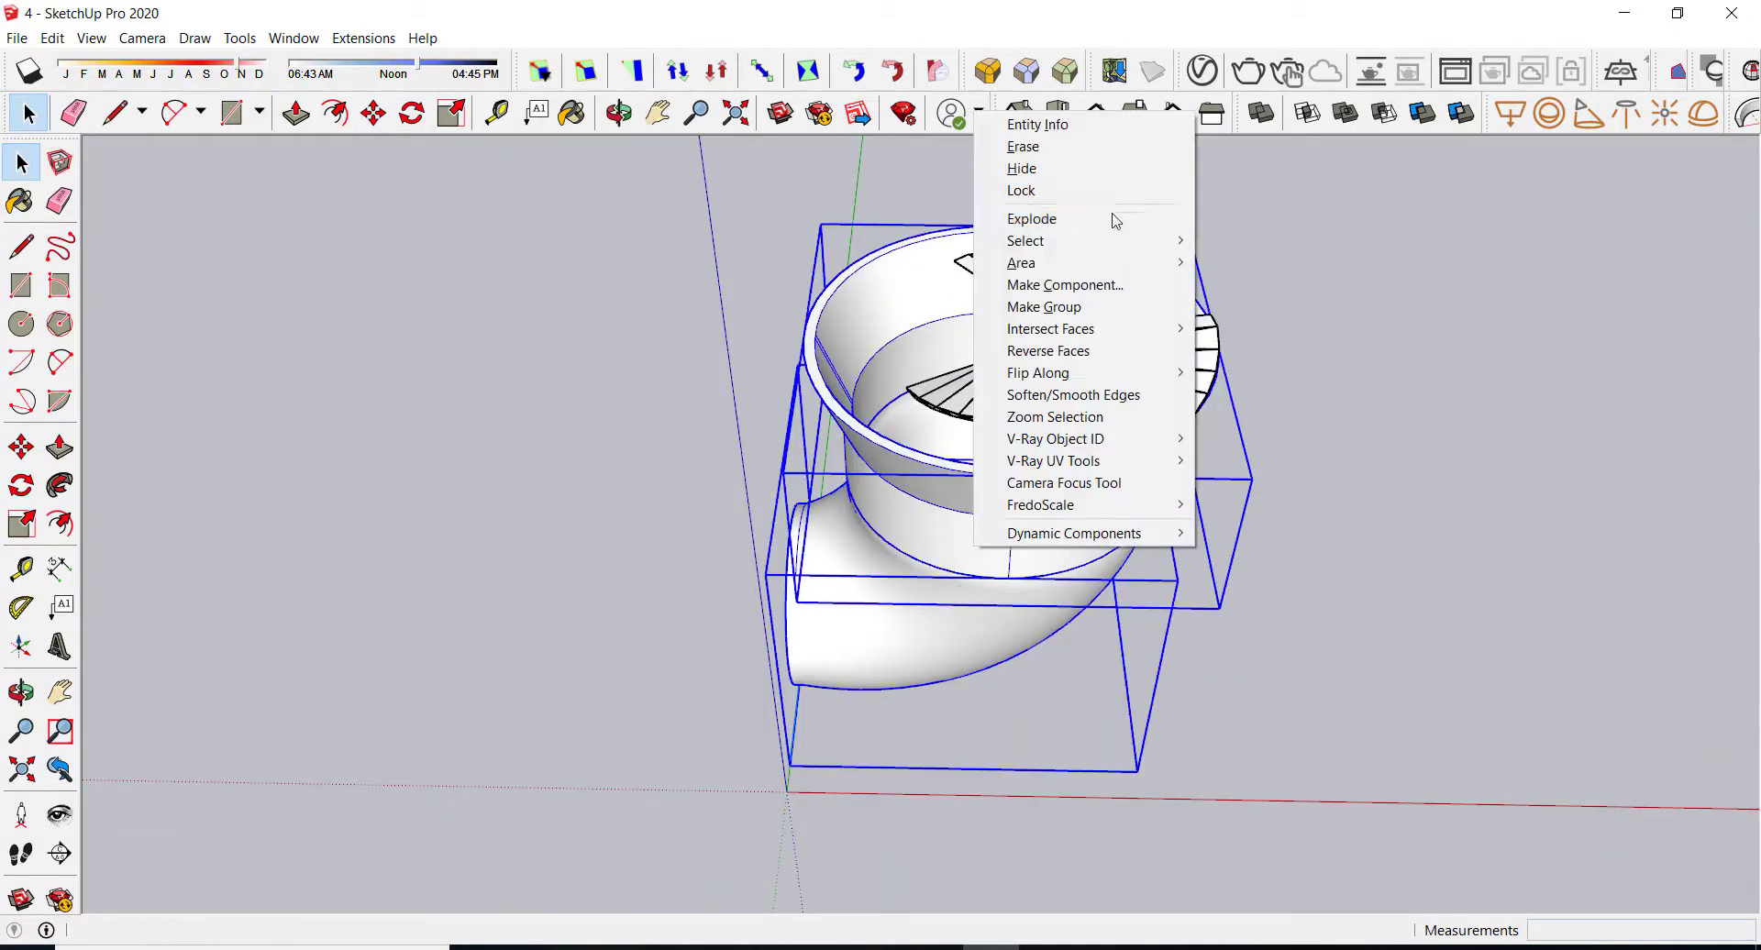
pyautogui.click(1079, 317)
# - Move the holder group so the central hole of its cross support sits on the vertical axis
pyautogui.click(373, 113)
pyautogui.click(1064, 463)
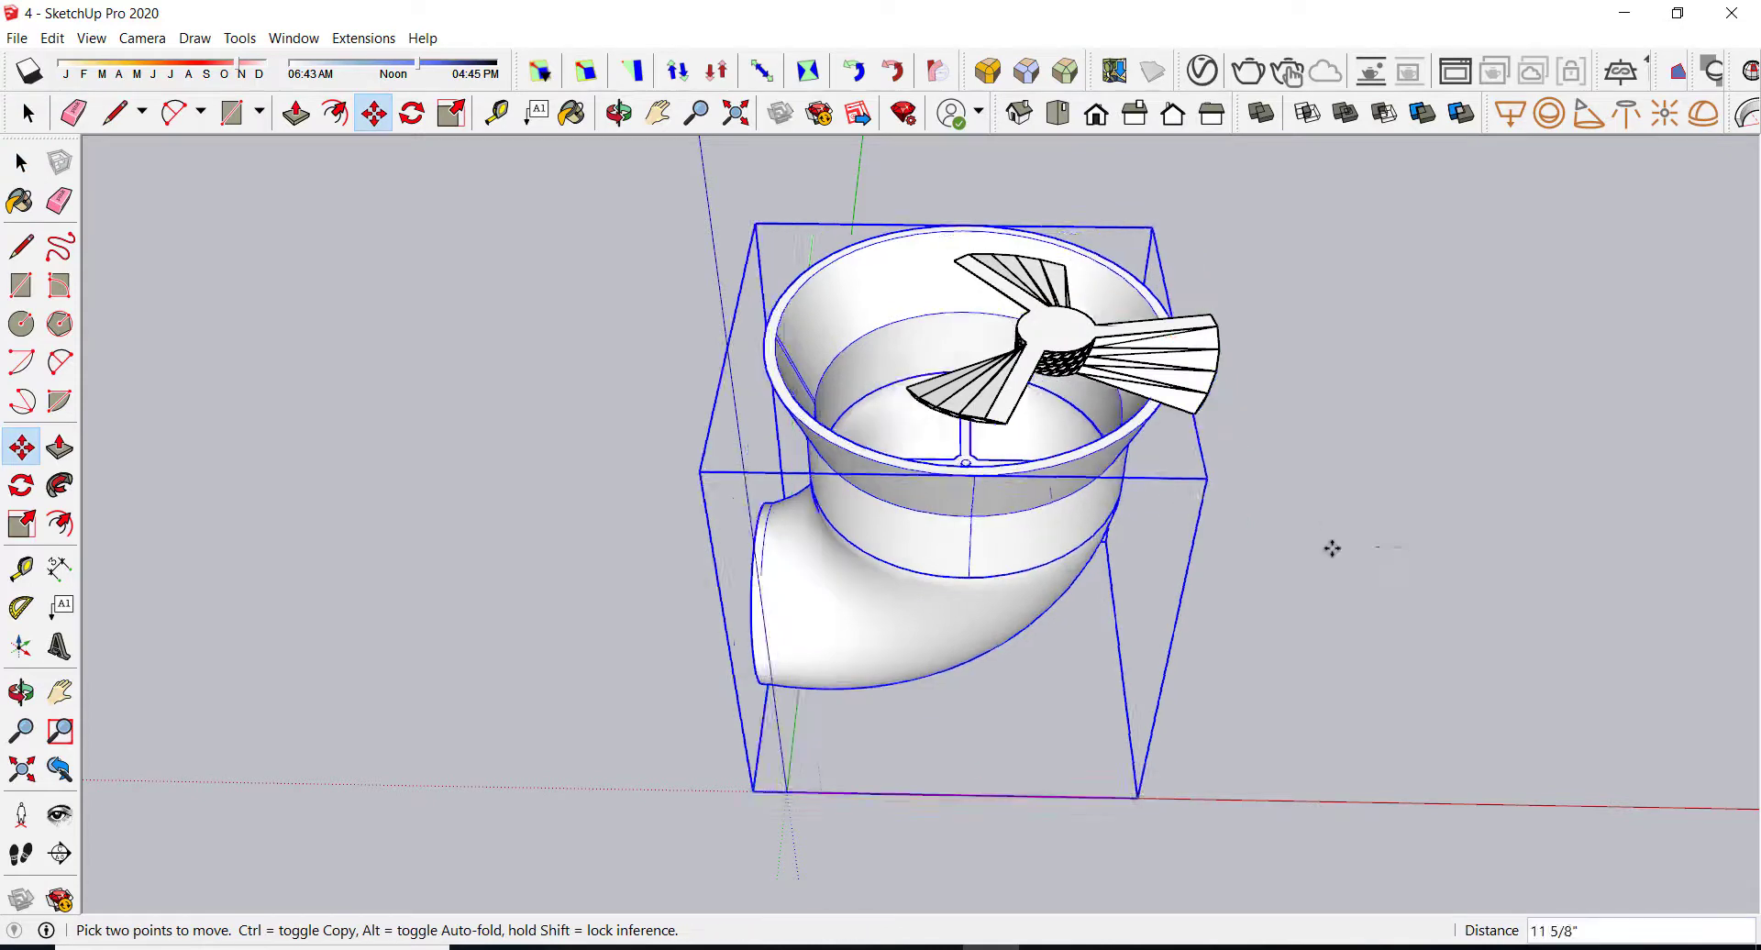
pyautogui.click(1204, 552)
pyautogui.moveTo(1205, 553); pyautogui.dragTo(1157, 839, button='middle')
pyautogui.click(1308, 420)
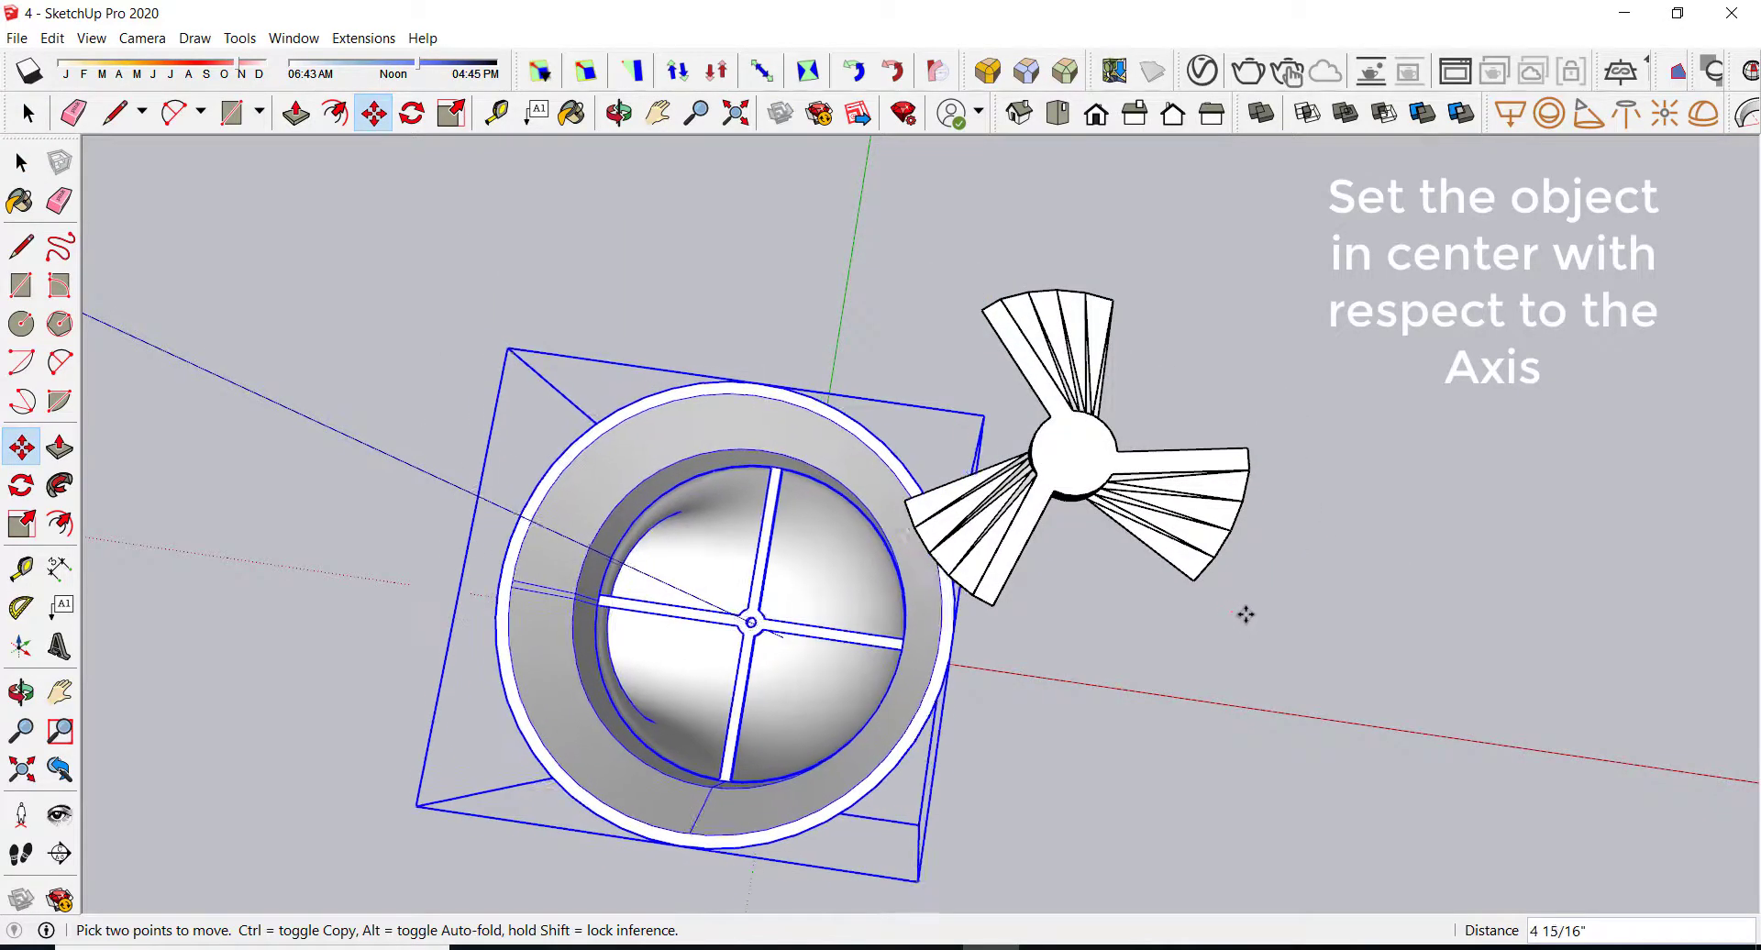
pyautogui.scroll(8, 734, 623)
pyautogui.moveTo(1054, 623); pyautogui.dragTo(1045, 662, button='middle')
pyautogui.scroll(-3, 1101, 634)
pyautogui.scroll(2, 1041, 657)
pyautogui.click(1033, 649)
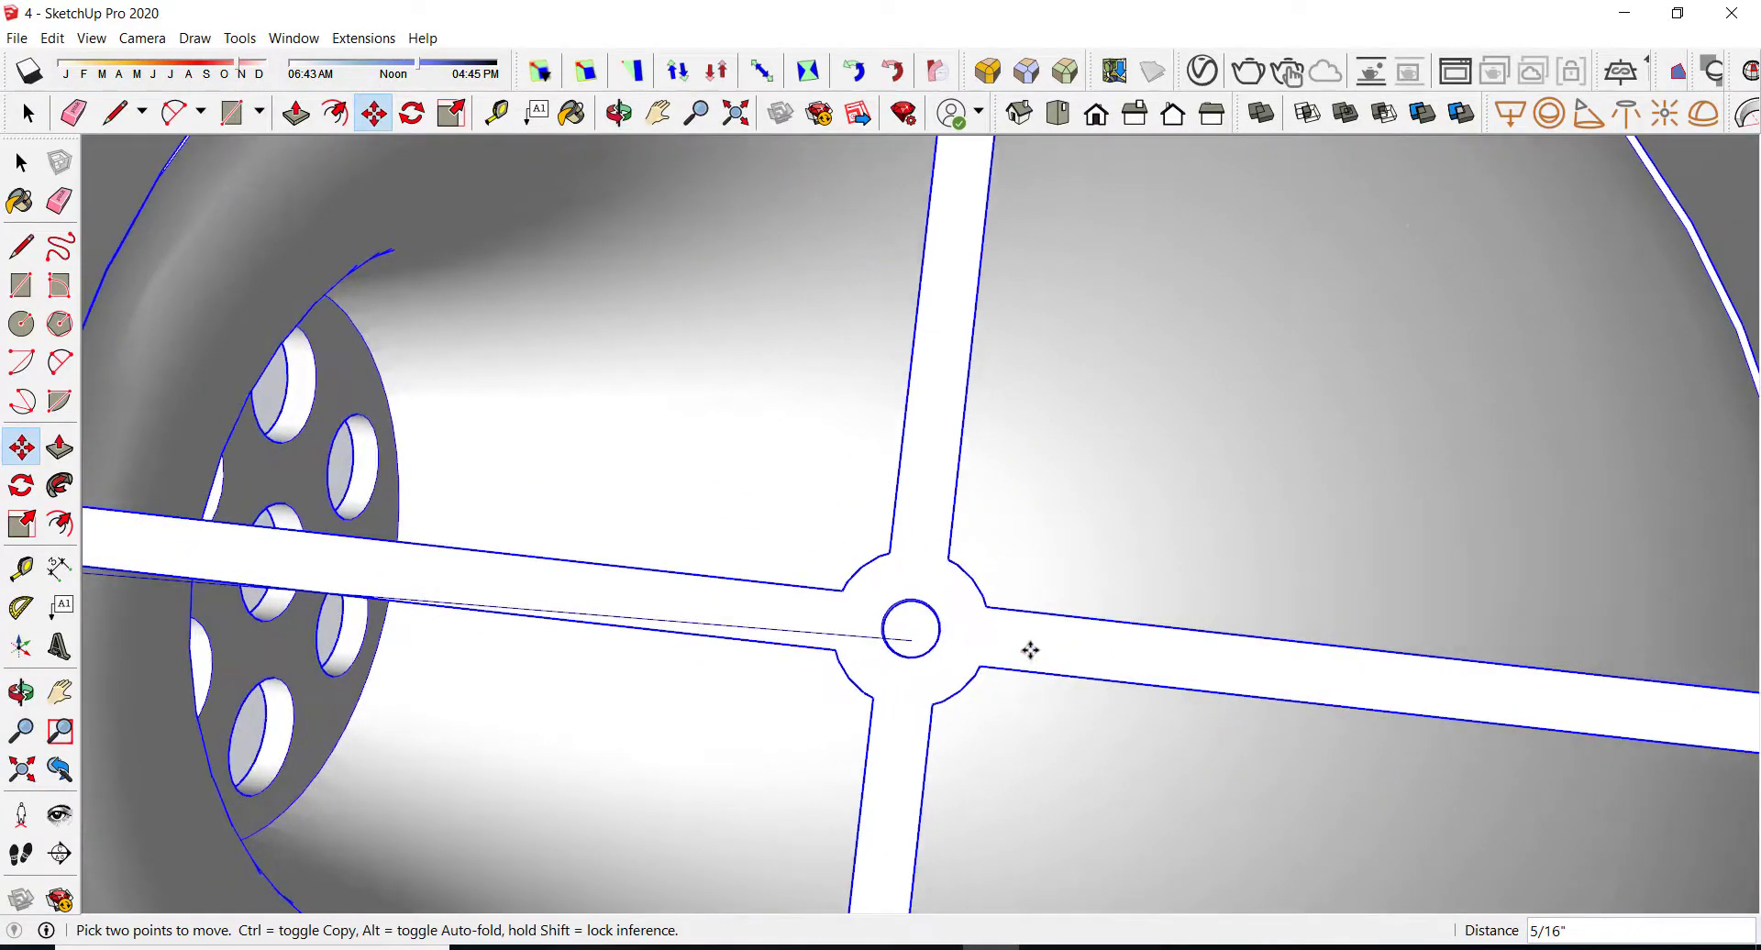
pyautogui.moveTo(1031, 645); pyautogui.dragTo(962, 294, button='middle')
pyautogui.click(951, 657)
pyautogui.scroll(-10, 951, 657)
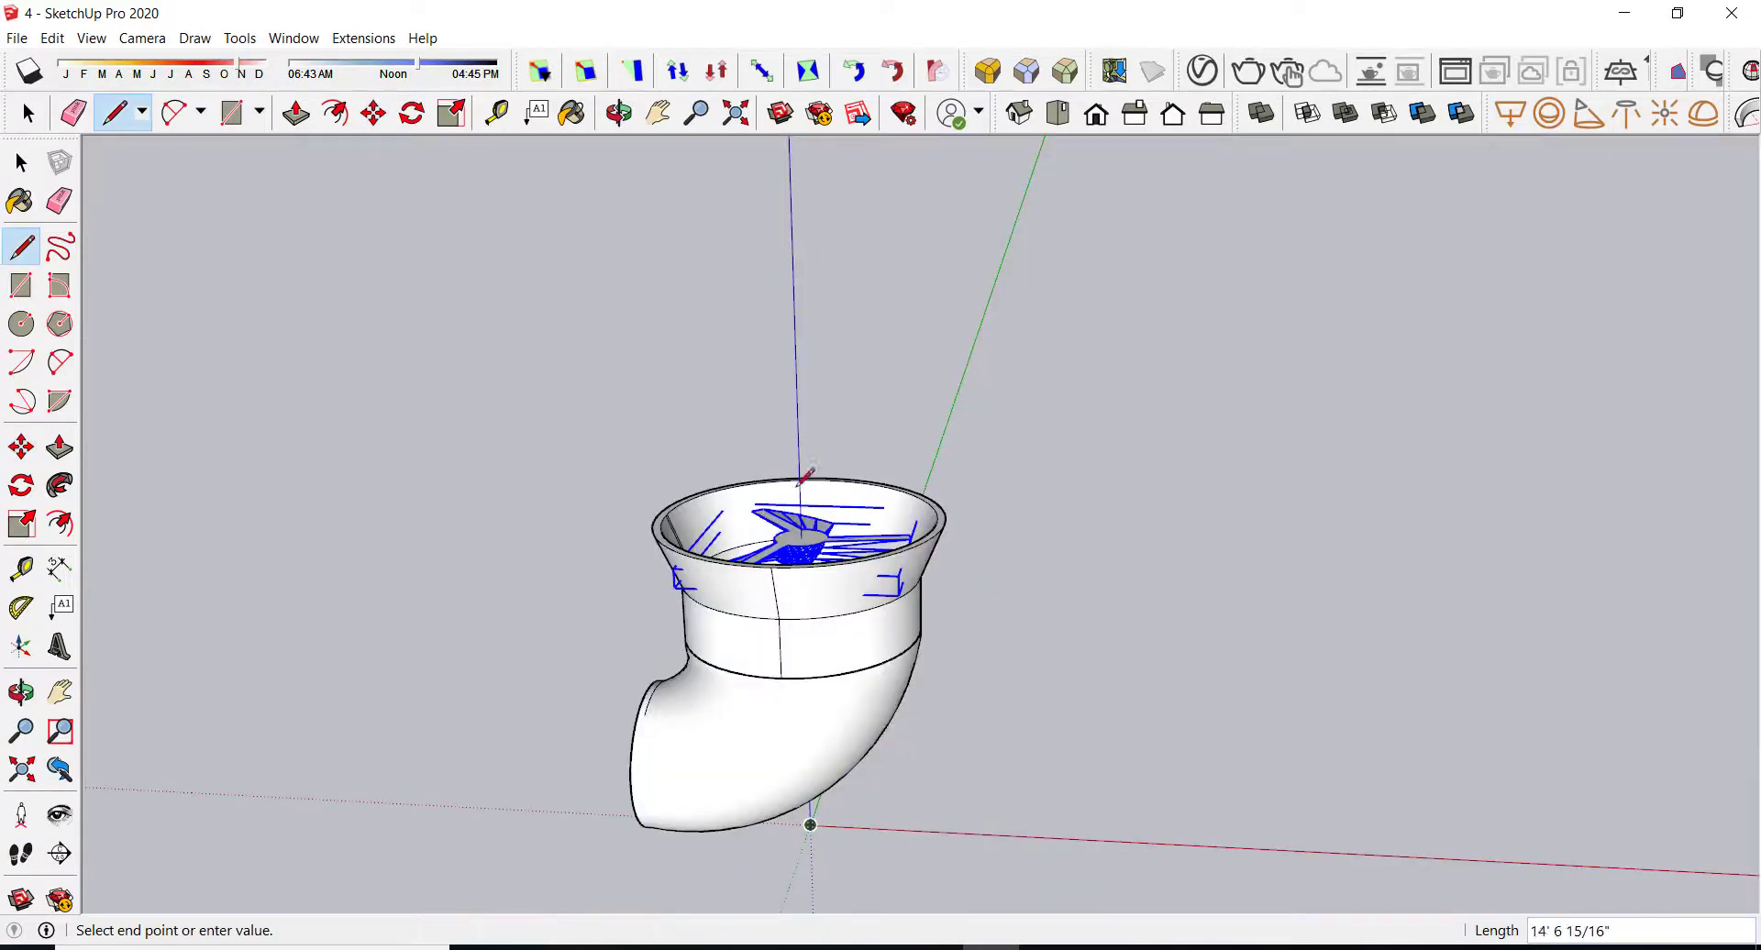
# - Check the fan hub's centring on the vertical axis with a temporary line from the origin
pyautogui.scroll(3, 805, 475)
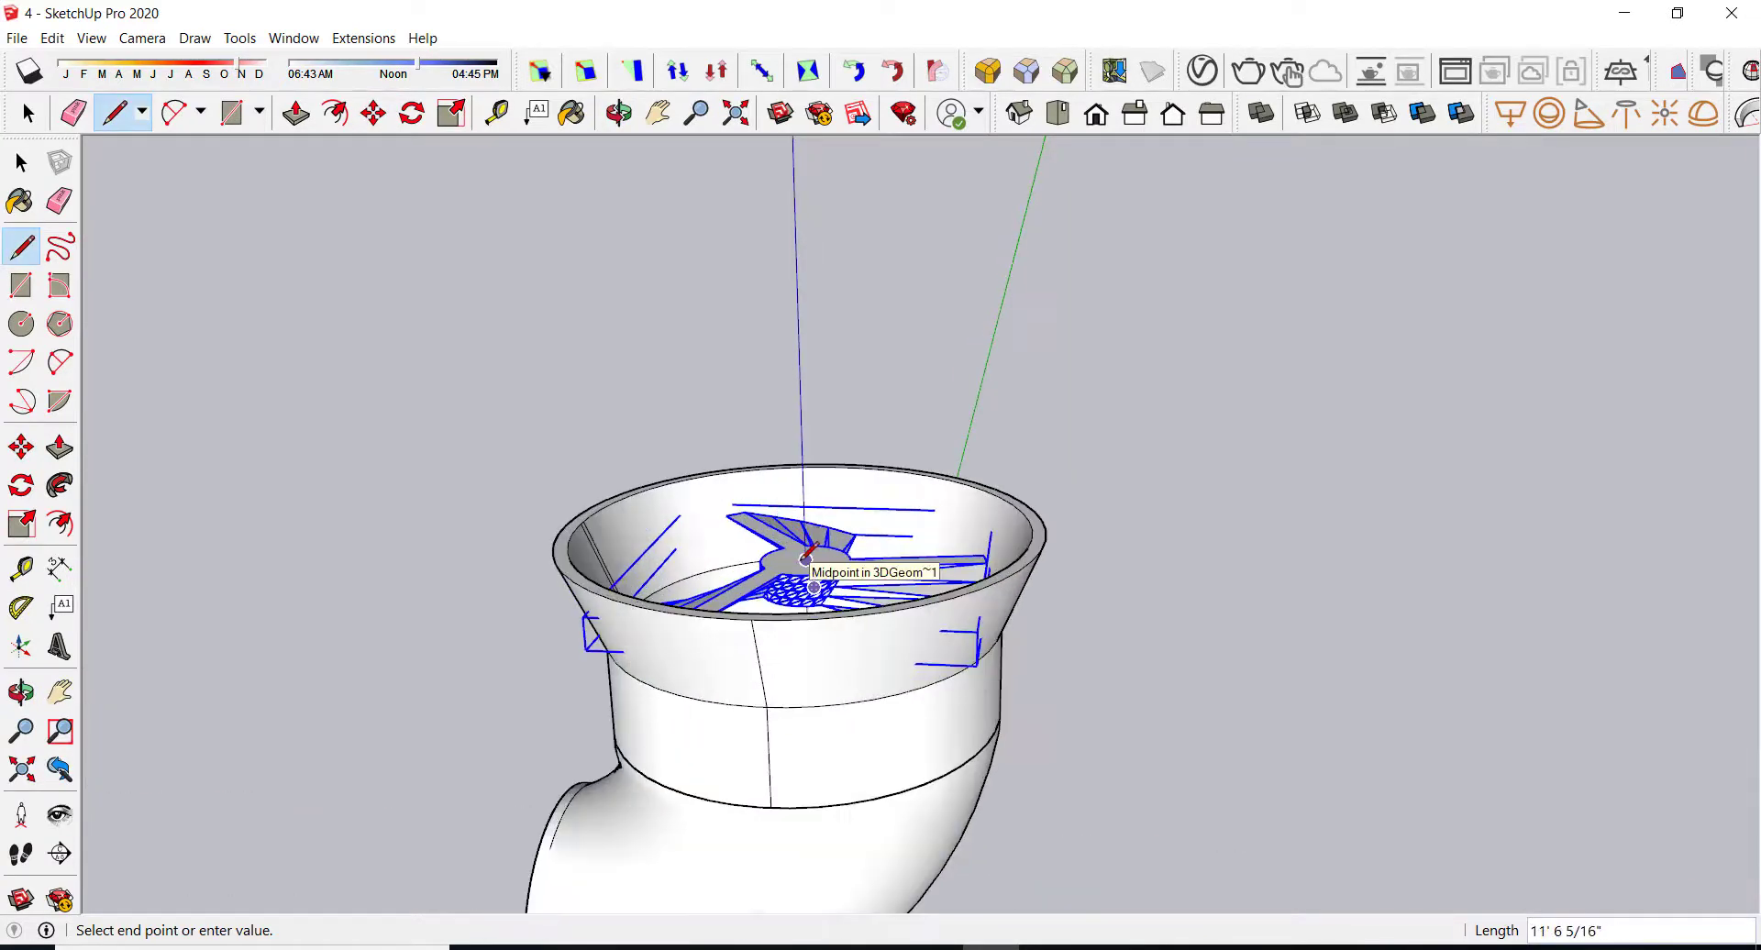
pyautogui.press('space')
pyautogui.scroll(1, 824, 580)
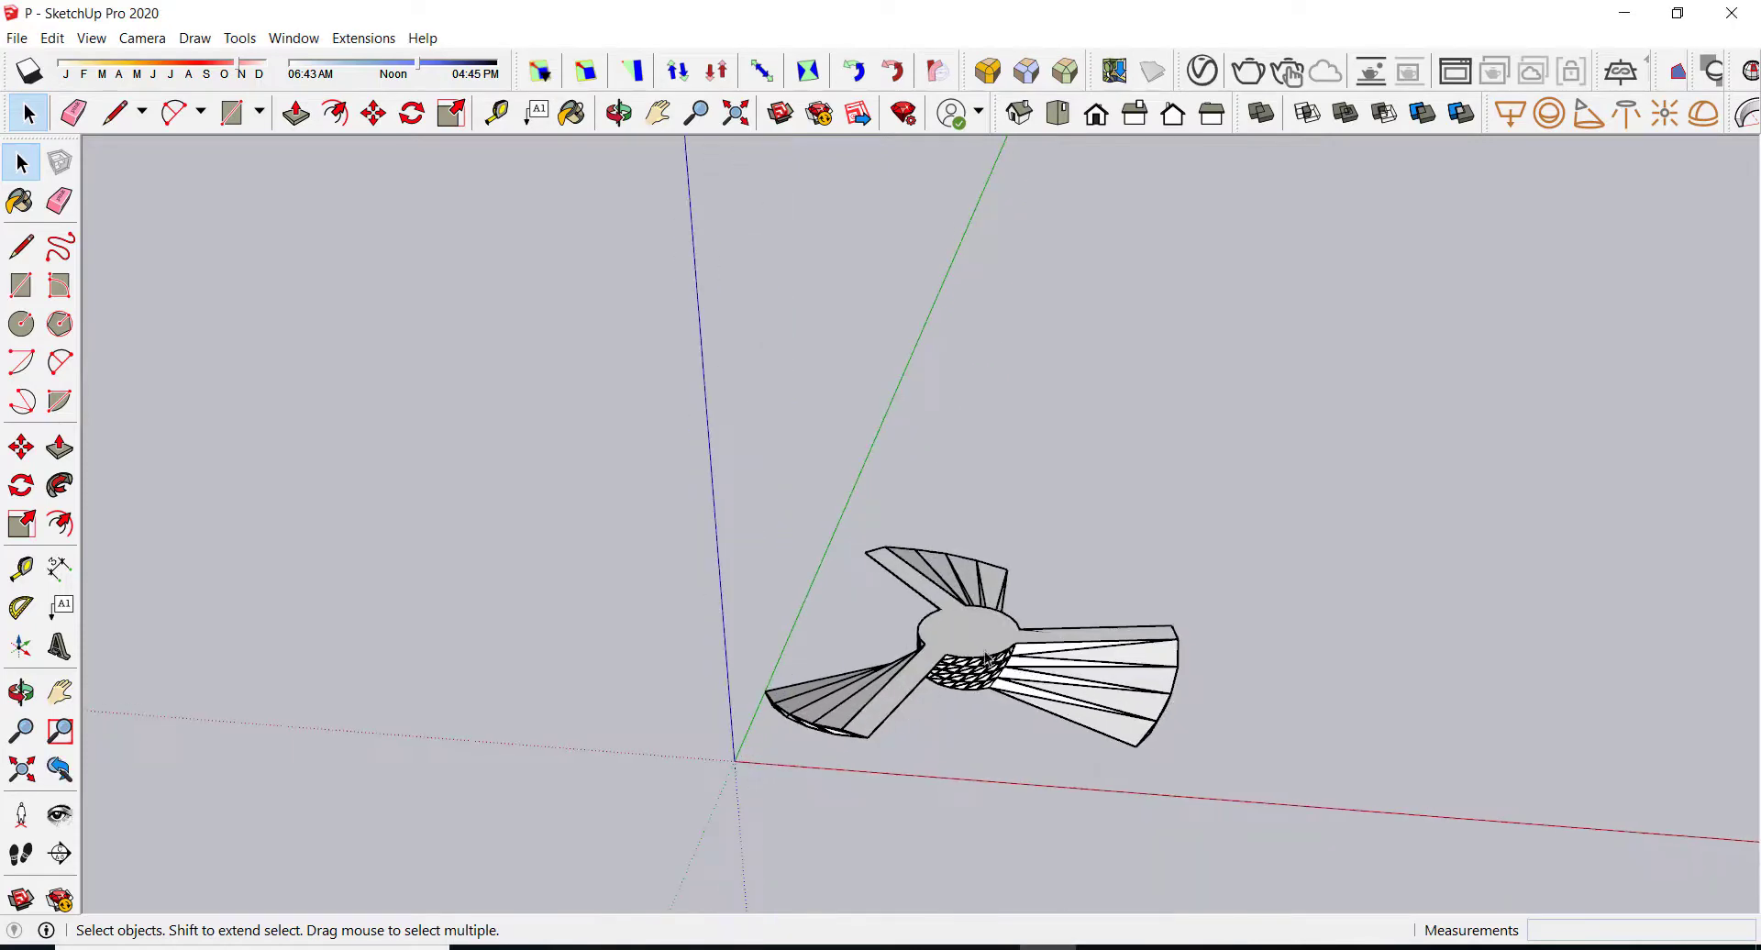
# - In model P, cut the fan and paste it back near the origin
pyautogui.hotkey('ctrl', 'x')
pyautogui.hotkey('ctrl', 'v')
pyautogui.click(694, 777)
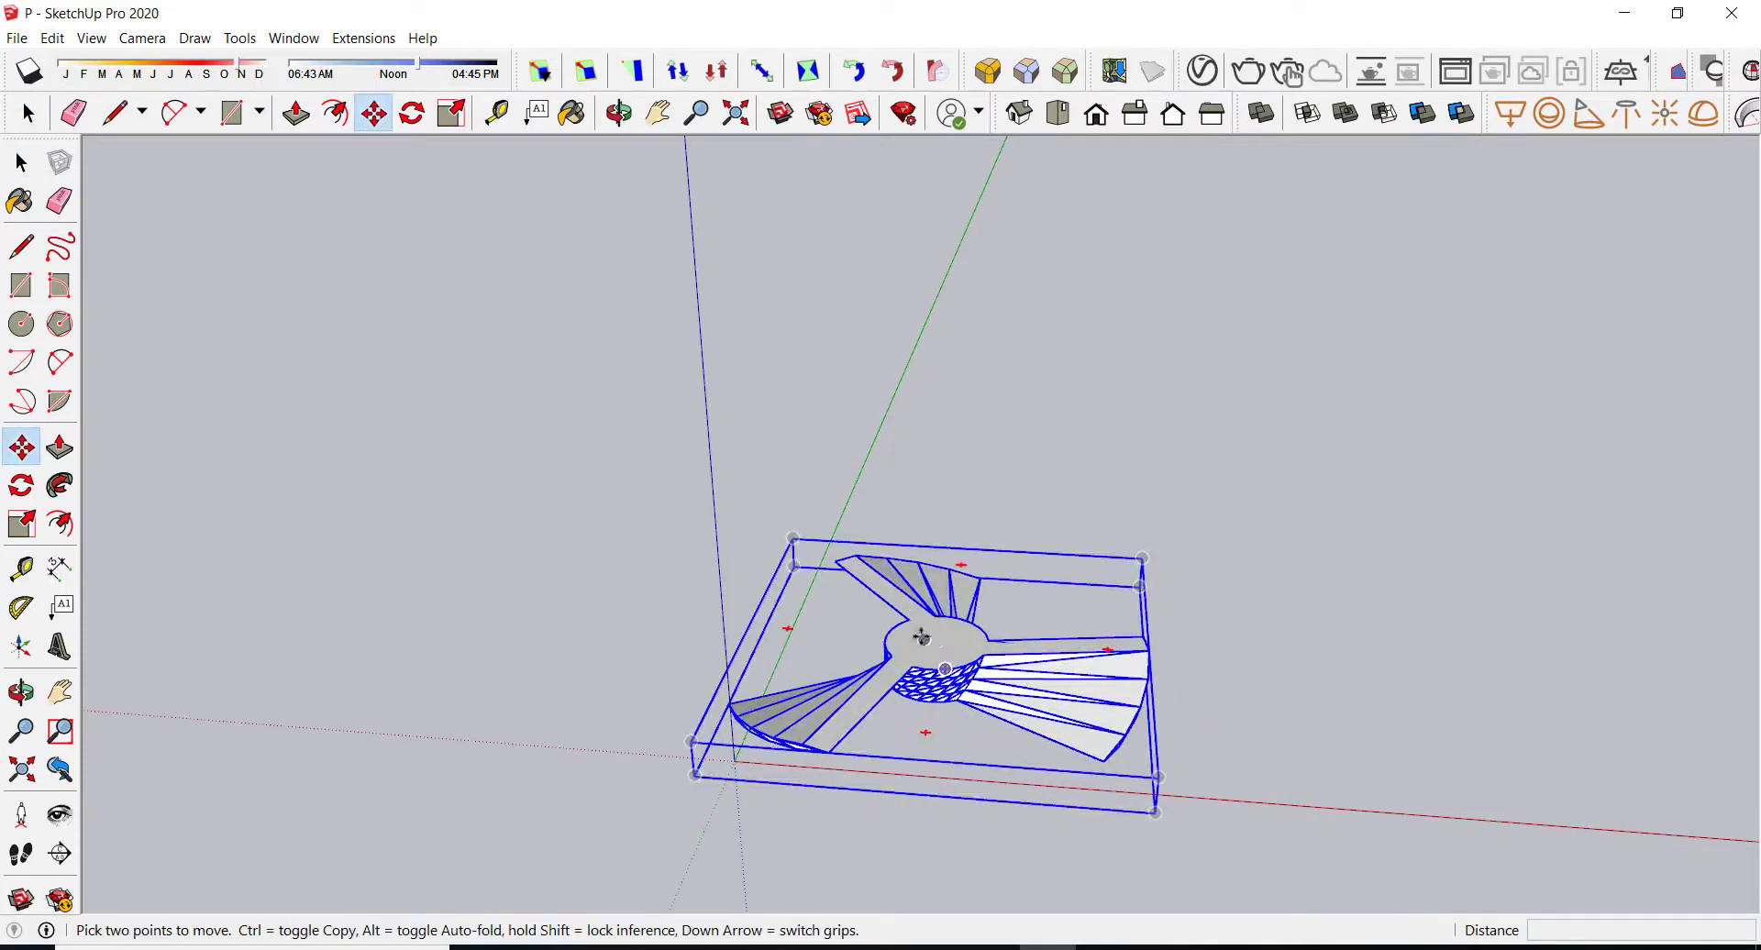
# - Move the fan by the centre of its hub onto the axes' origin
pyautogui.click(933, 644)
pyautogui.scroll(10, 731, 747)
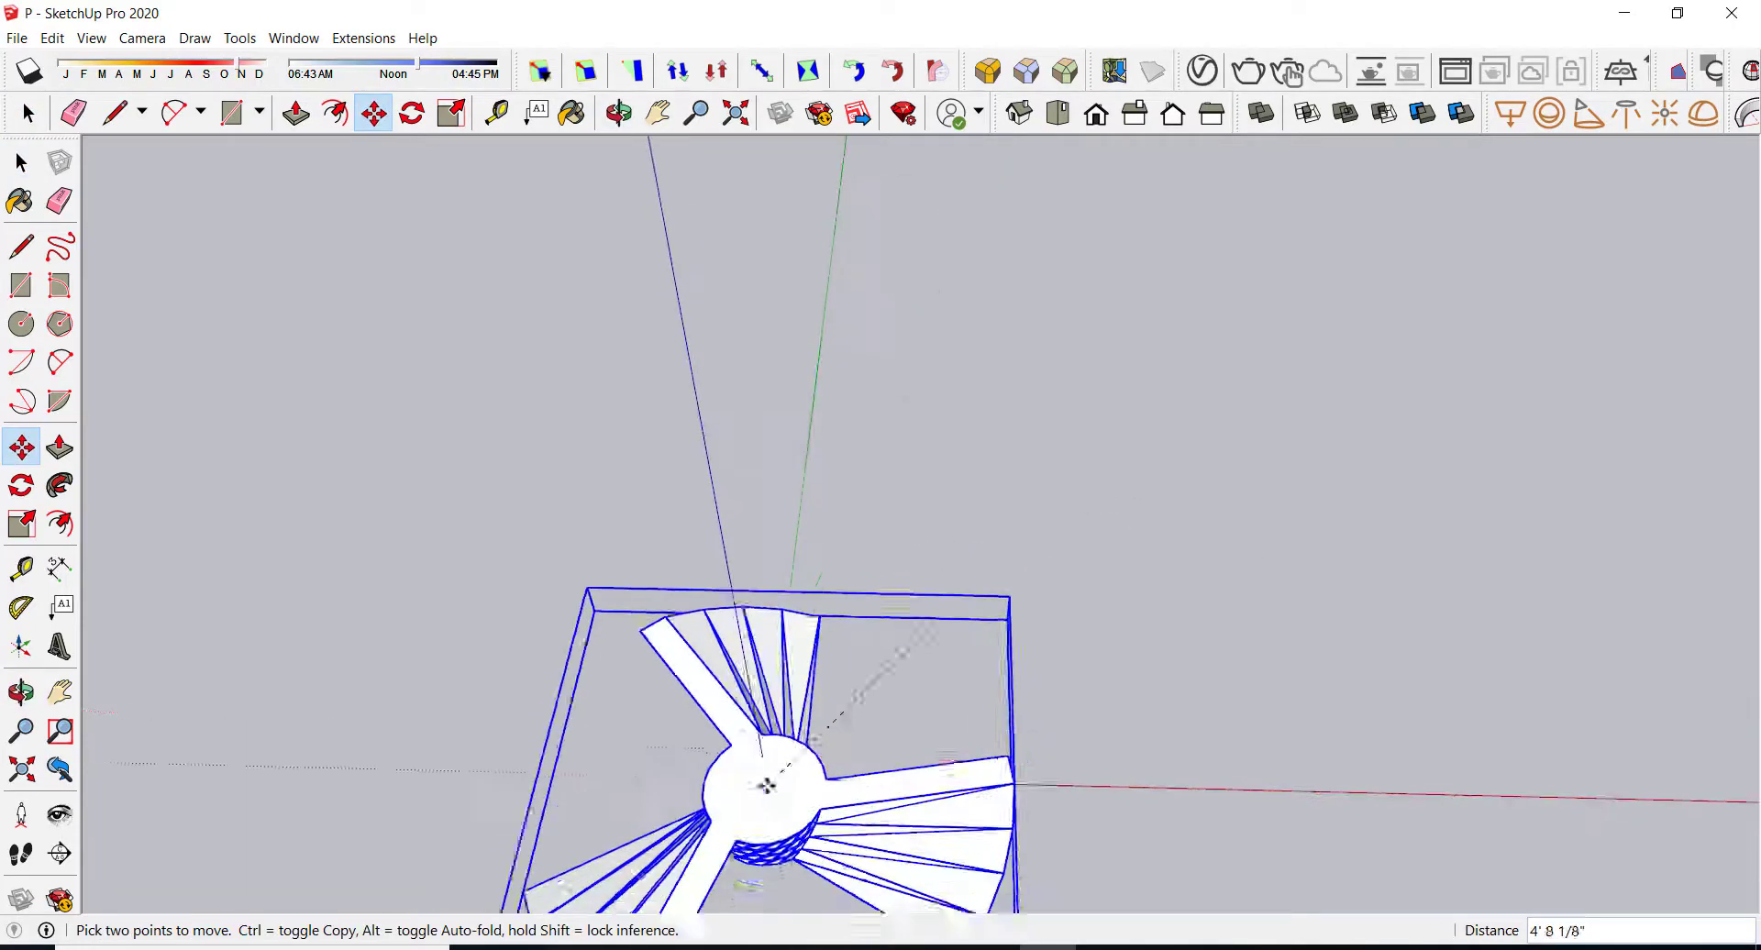
pyautogui.scroll(5, 786, 774)
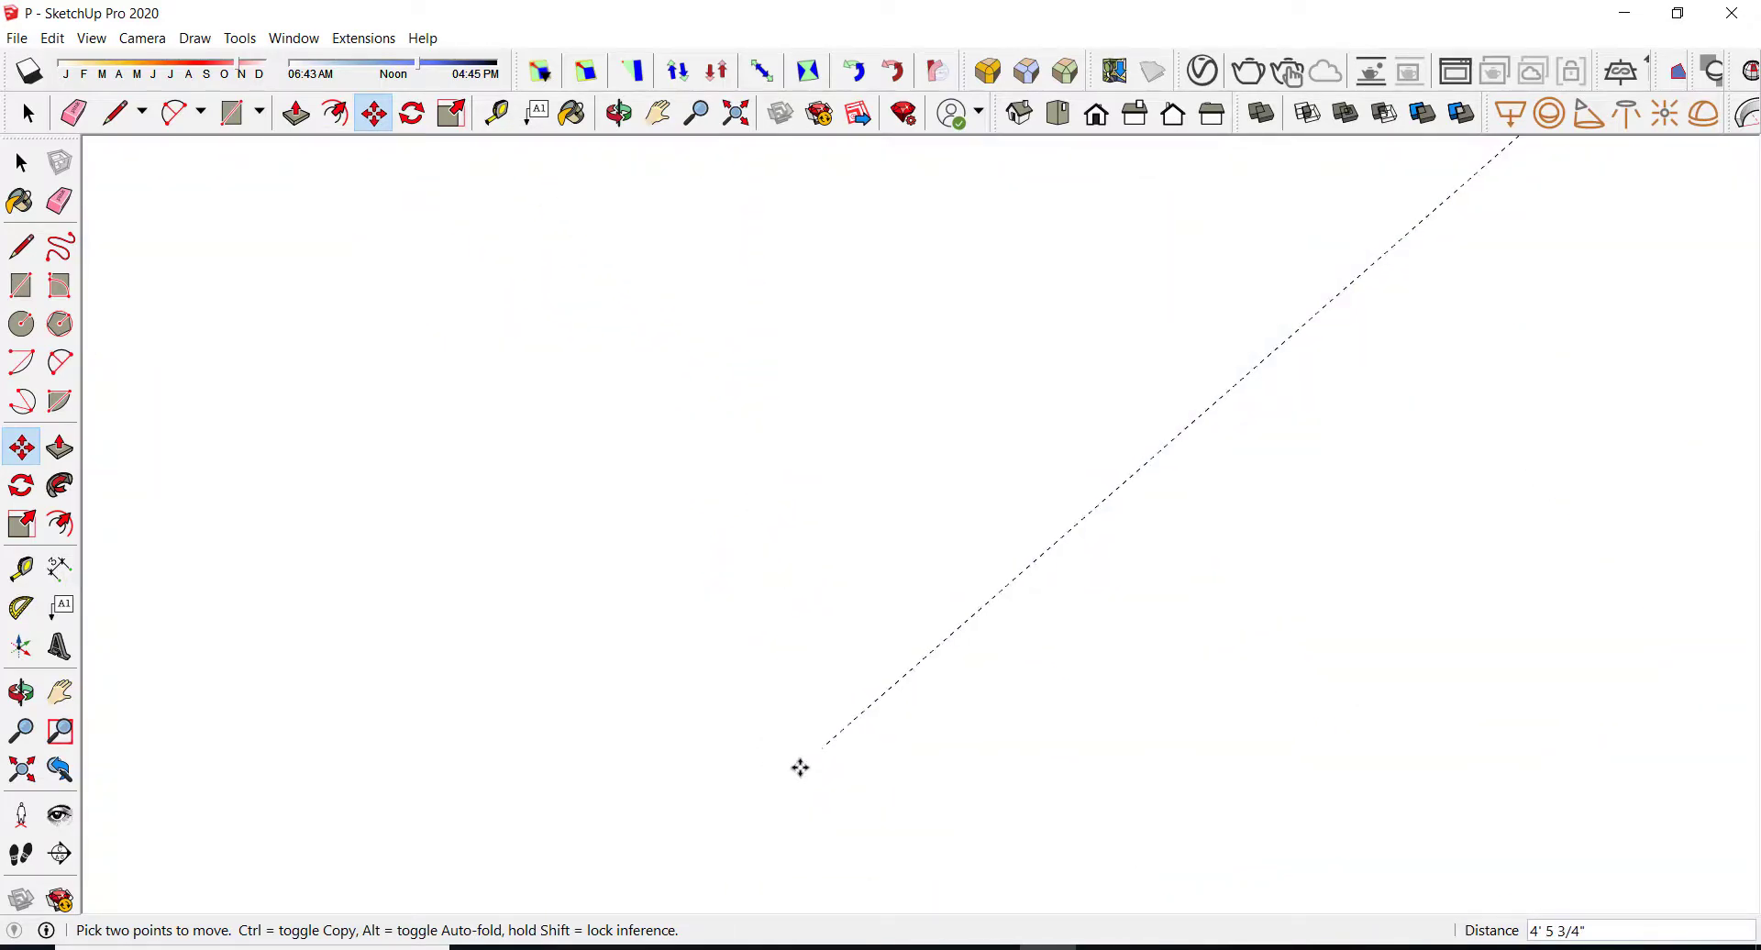
pyautogui.scroll(-5, 800, 767)
pyautogui.scroll(5, 849, 759)
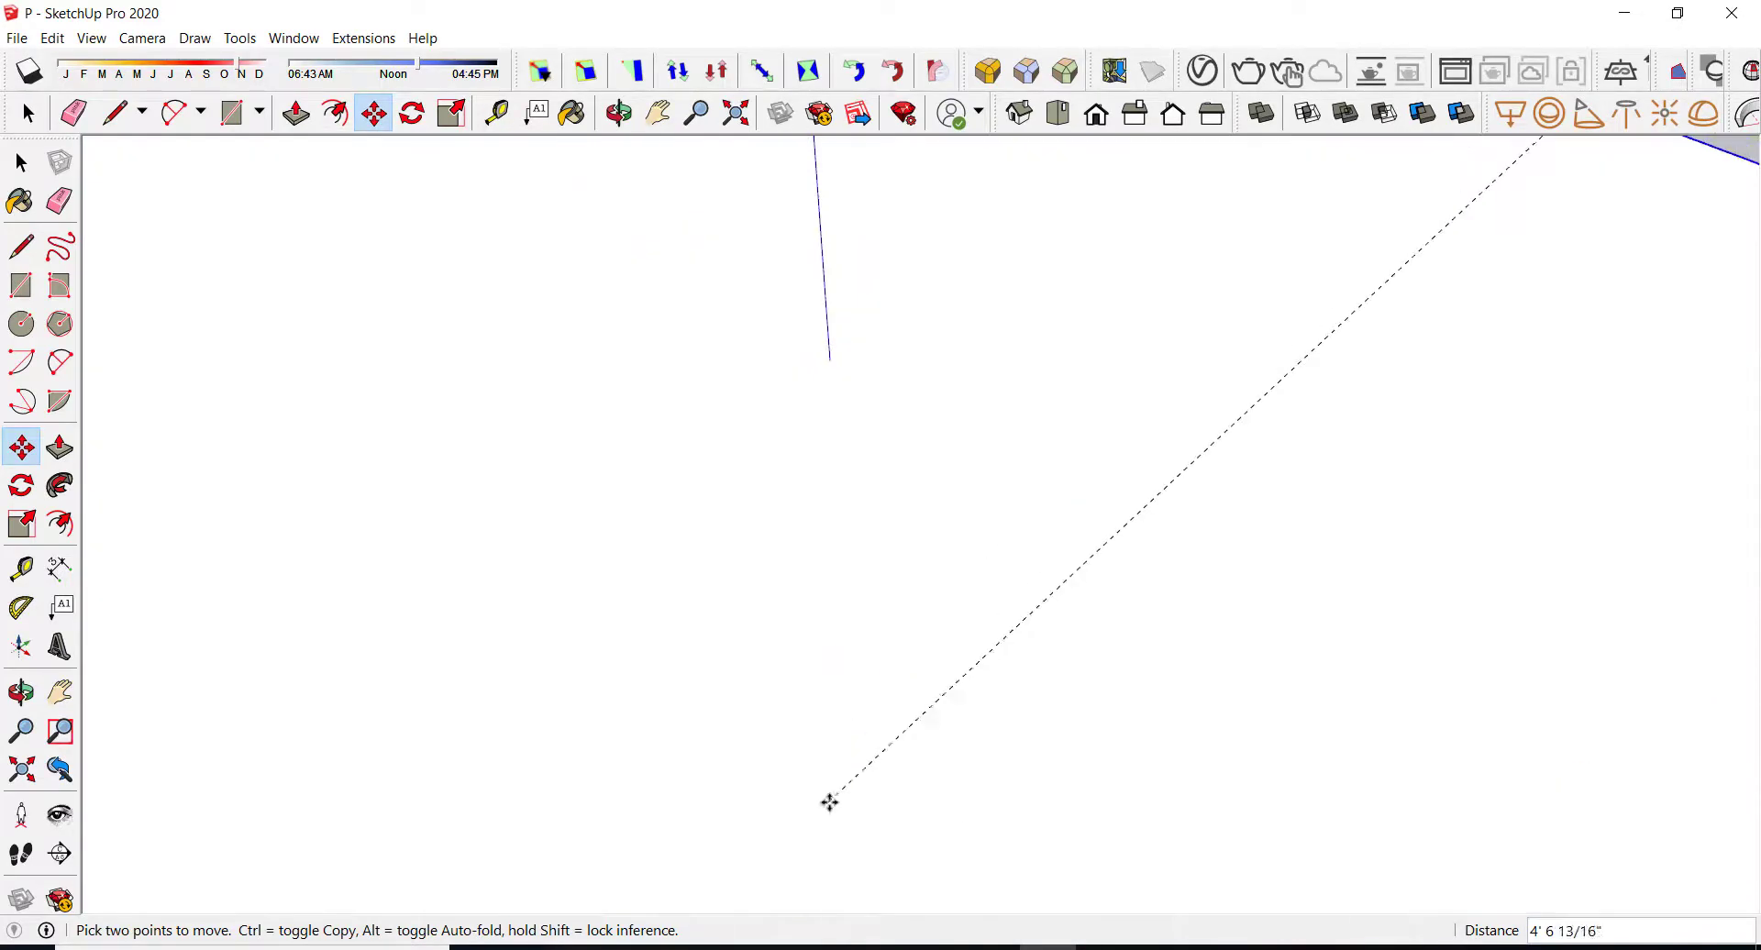
pyautogui.scroll(-4, 862, 799)
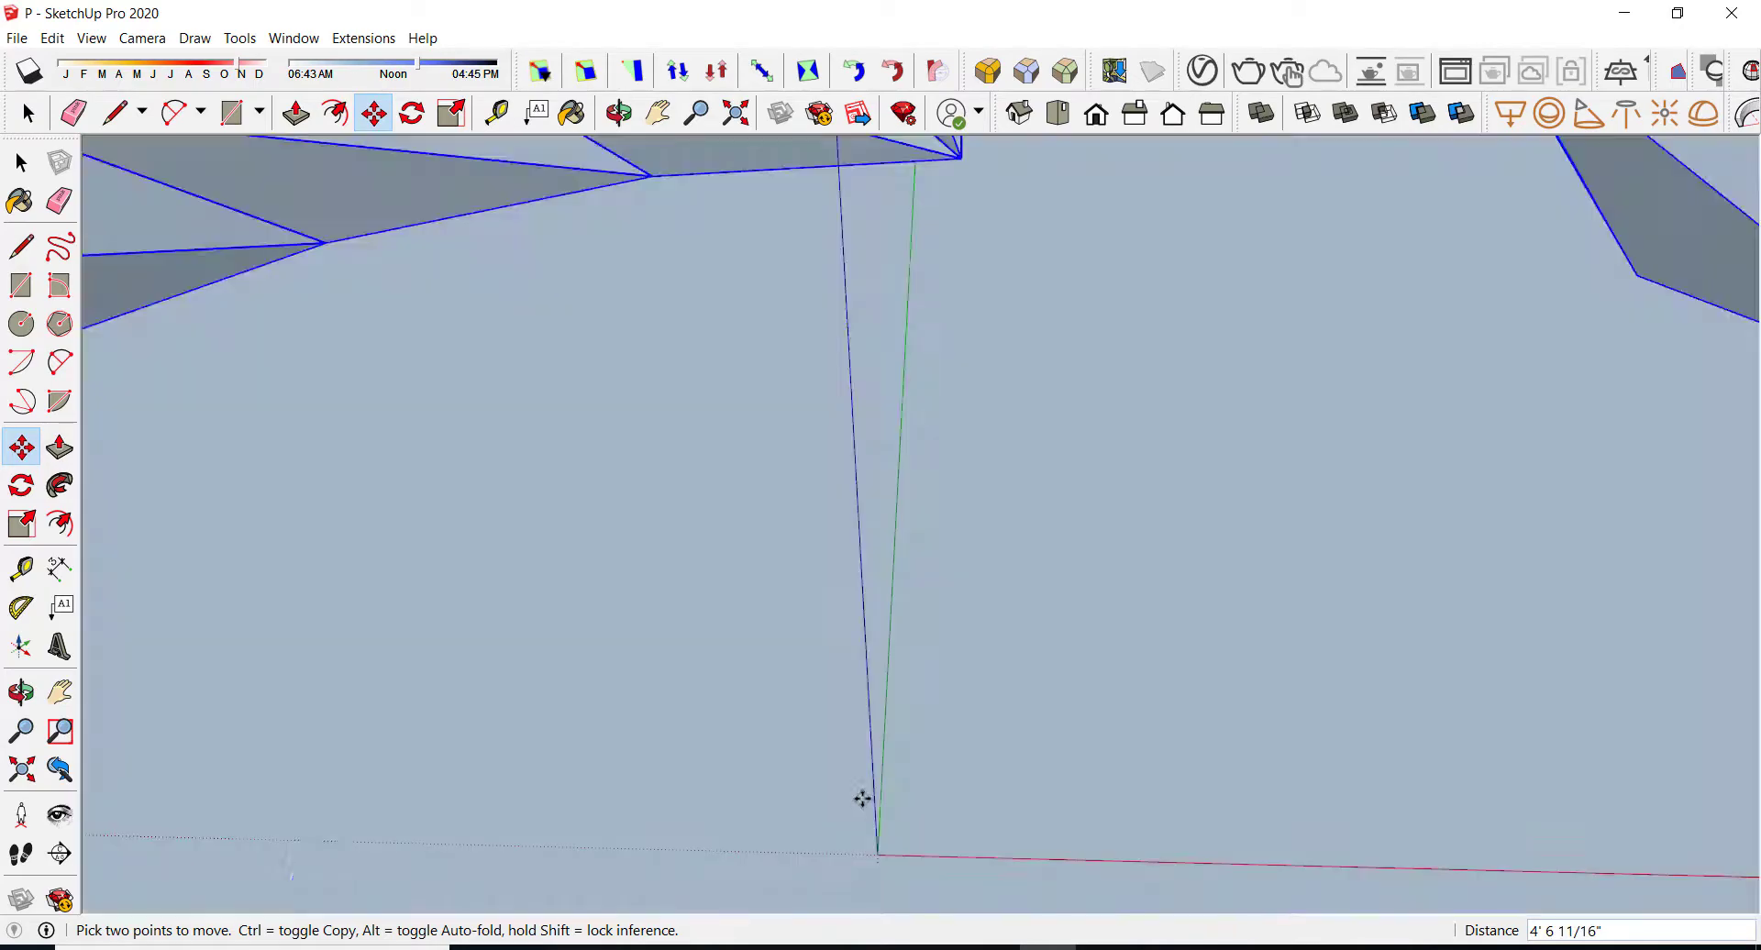
pyautogui.click(877, 853)
# - Examine how the fan in model P and the holder in model 4 line up with the vertical axis
pyautogui.scroll(-5, 826, 842)
pyautogui.moveTo(855, 558); pyautogui.dragTo(872, 674, button='middle')
pyautogui.scroll(5, 874, 691)
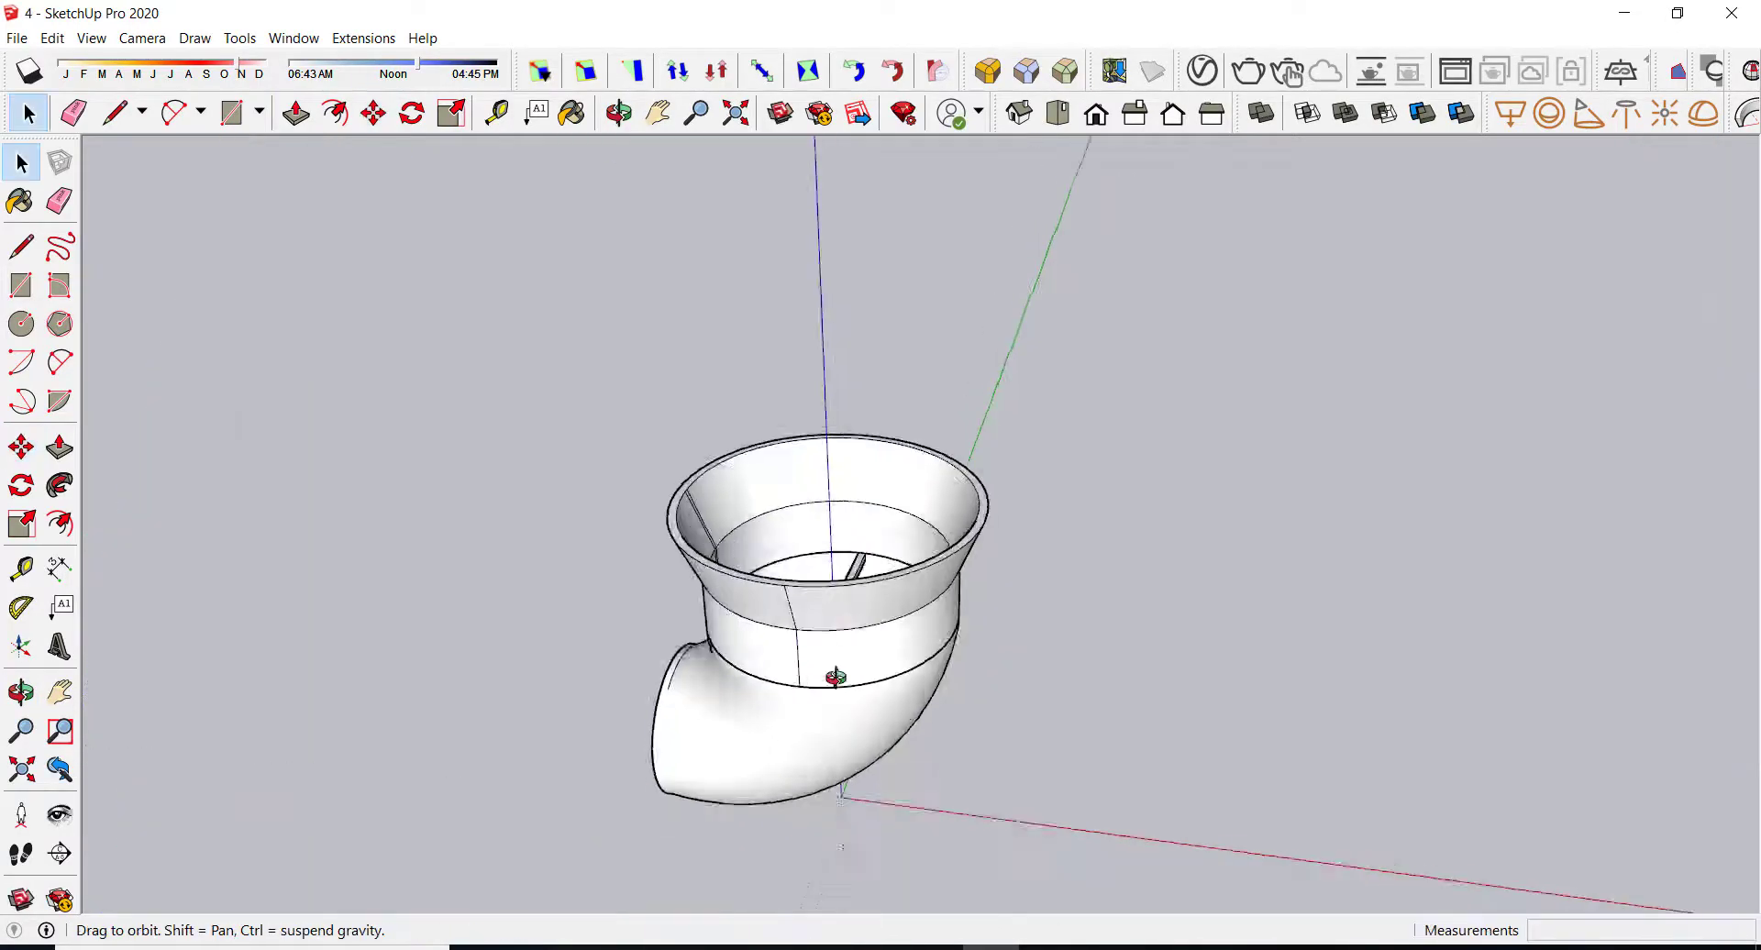
pyautogui.moveTo(833, 680); pyautogui.dragTo(839, 789)
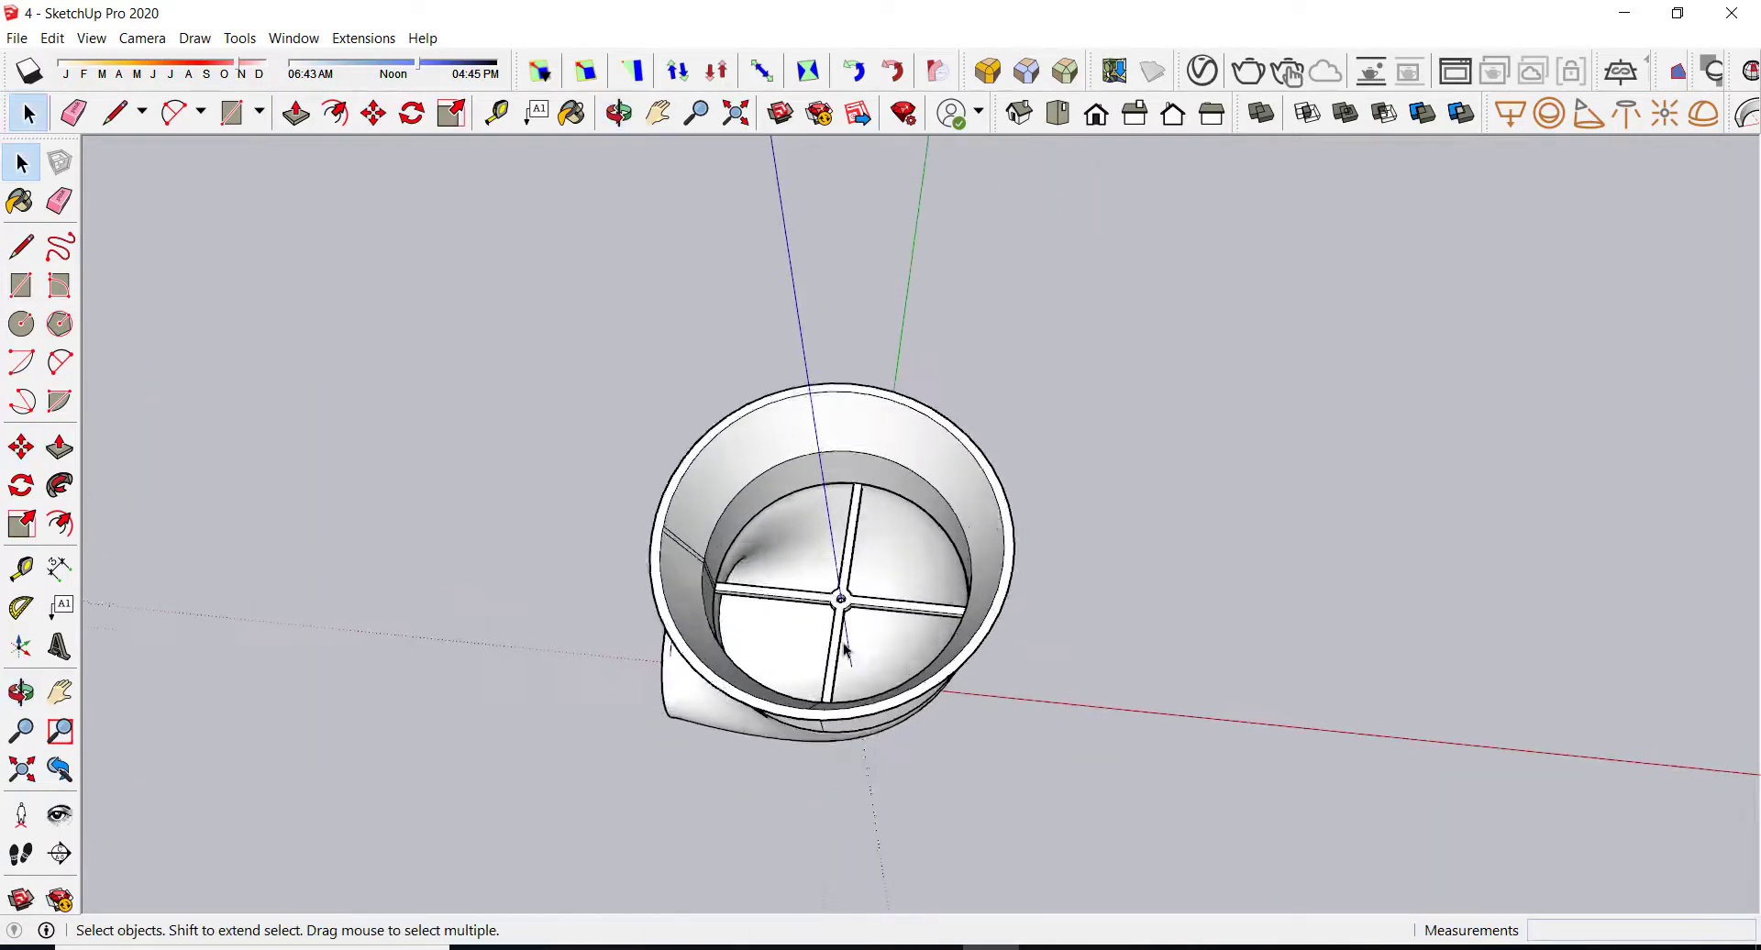
pyautogui.scroll(8, 844, 733)
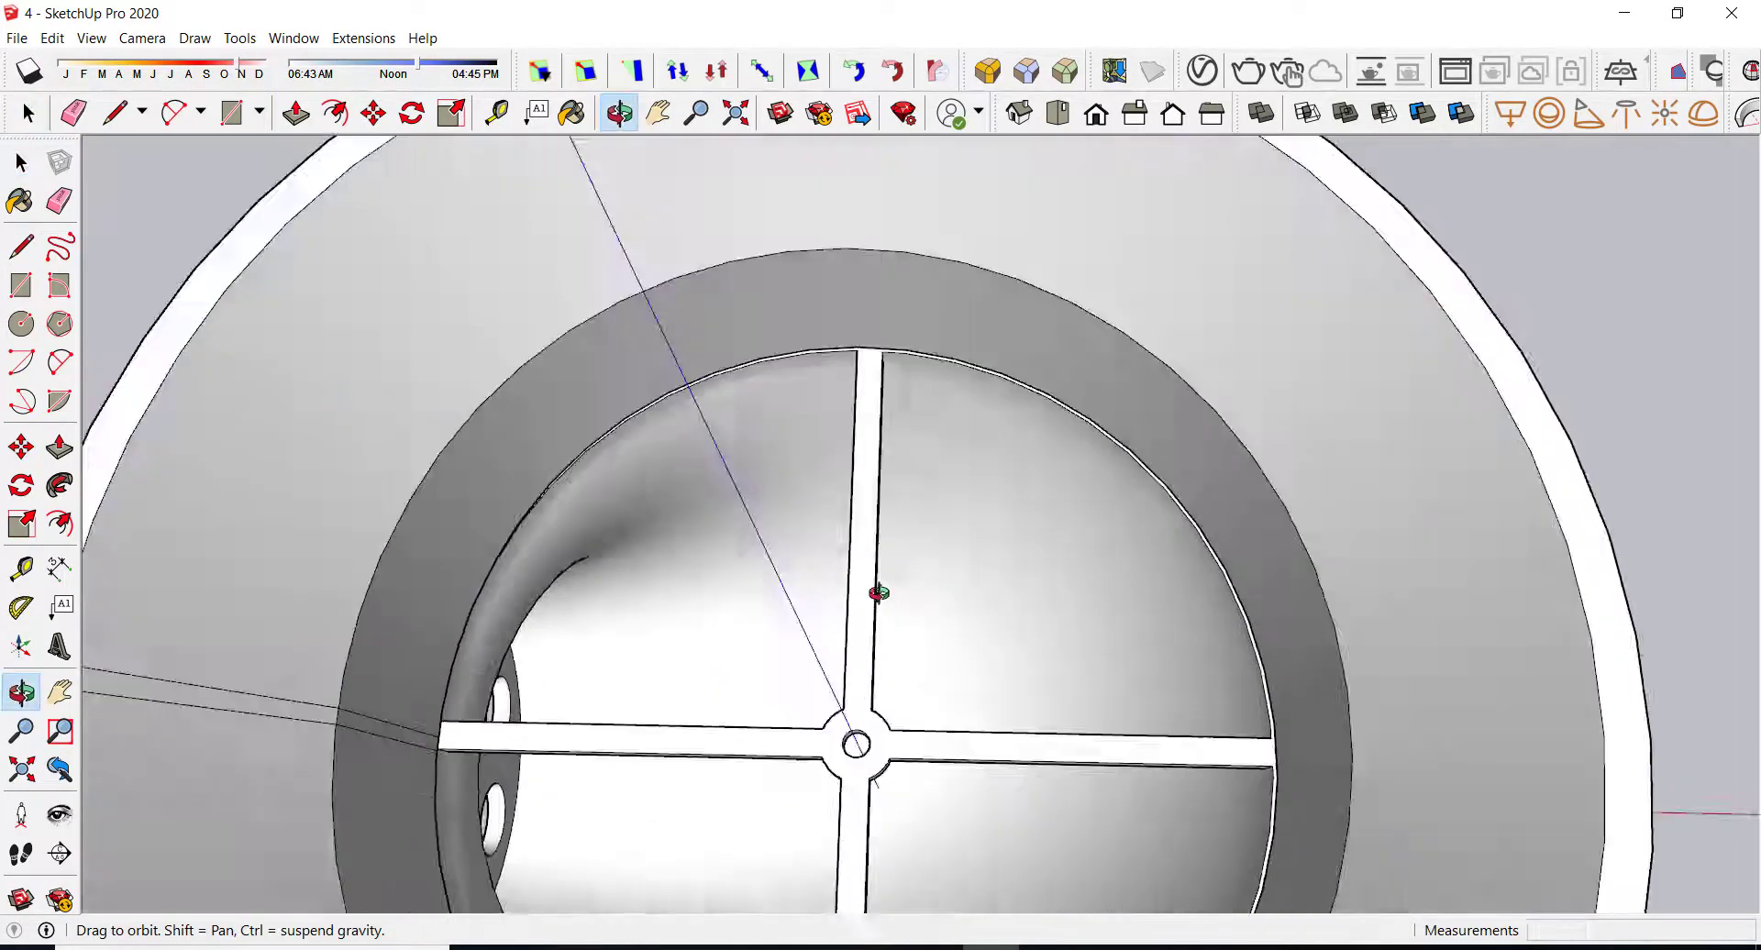
pyautogui.moveTo(879, 593); pyautogui.dragTo(862, 458, button='middle')
pyautogui.scroll(-4, 825, 679)
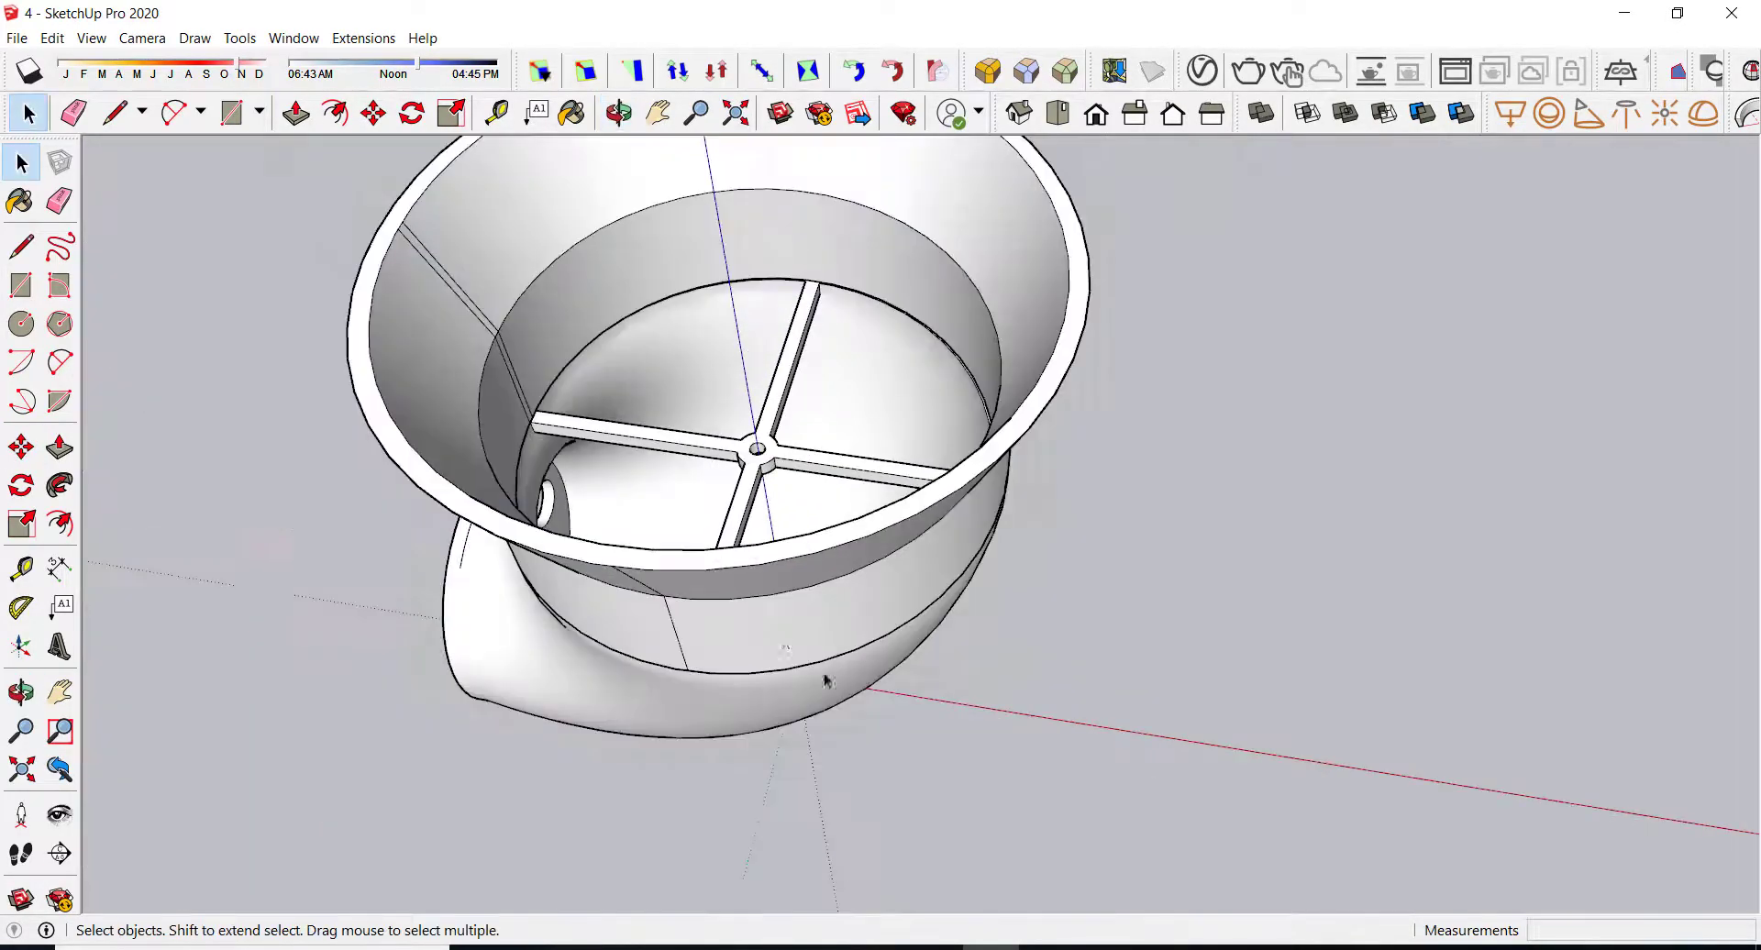
pyautogui.moveTo(825, 679); pyautogui.dragTo(857, 467, button='middle')
pyautogui.scroll(-3, 825, 513)
# - Save the holder model as 4 in SketchUp Version 2018 format, replacing the existing file
pyautogui.click(17, 38)
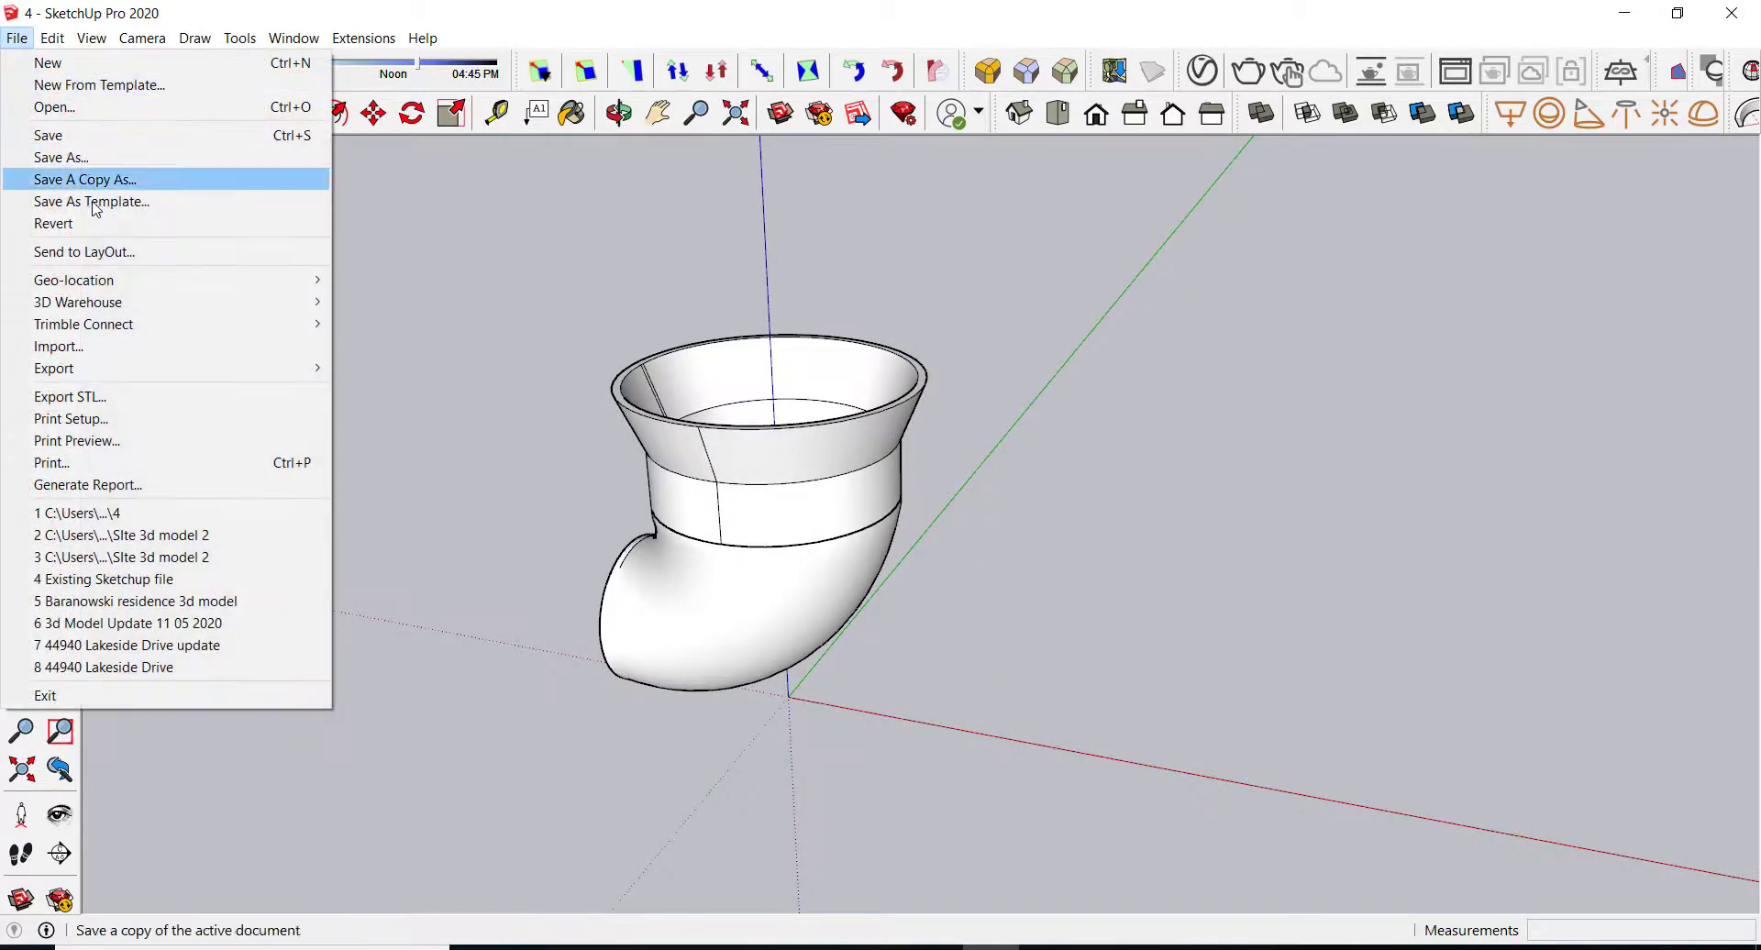
pyautogui.click(183, 157)
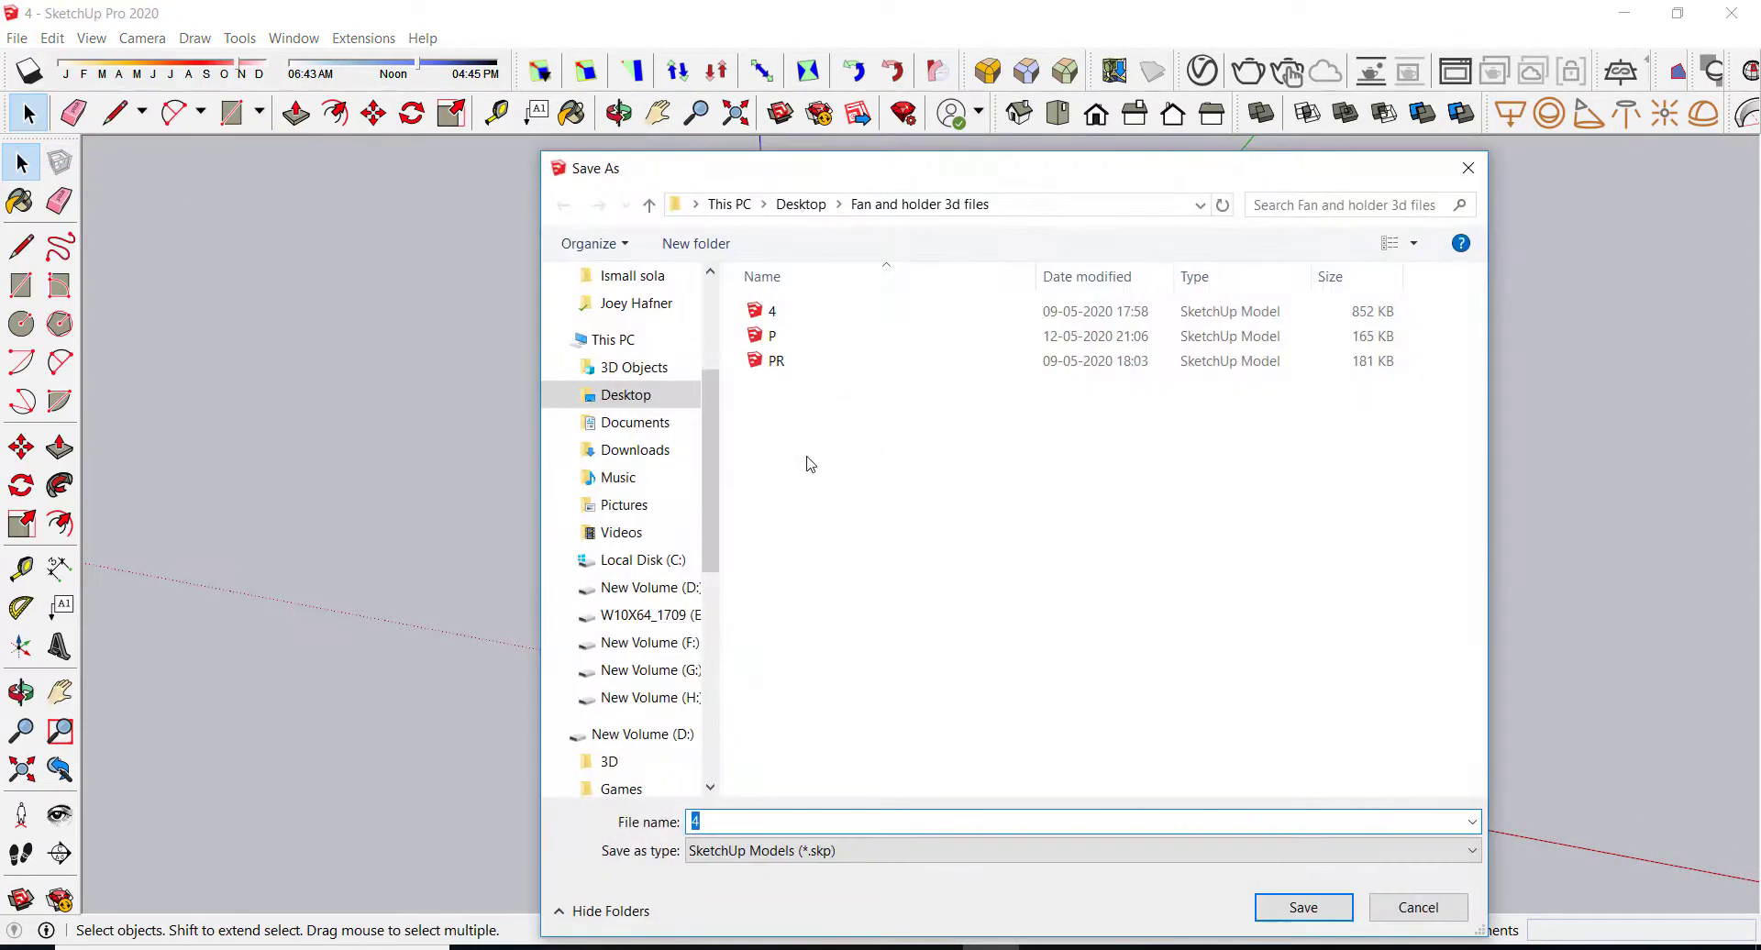
pyautogui.click(892, 851)
pyautogui.click(917, 606)
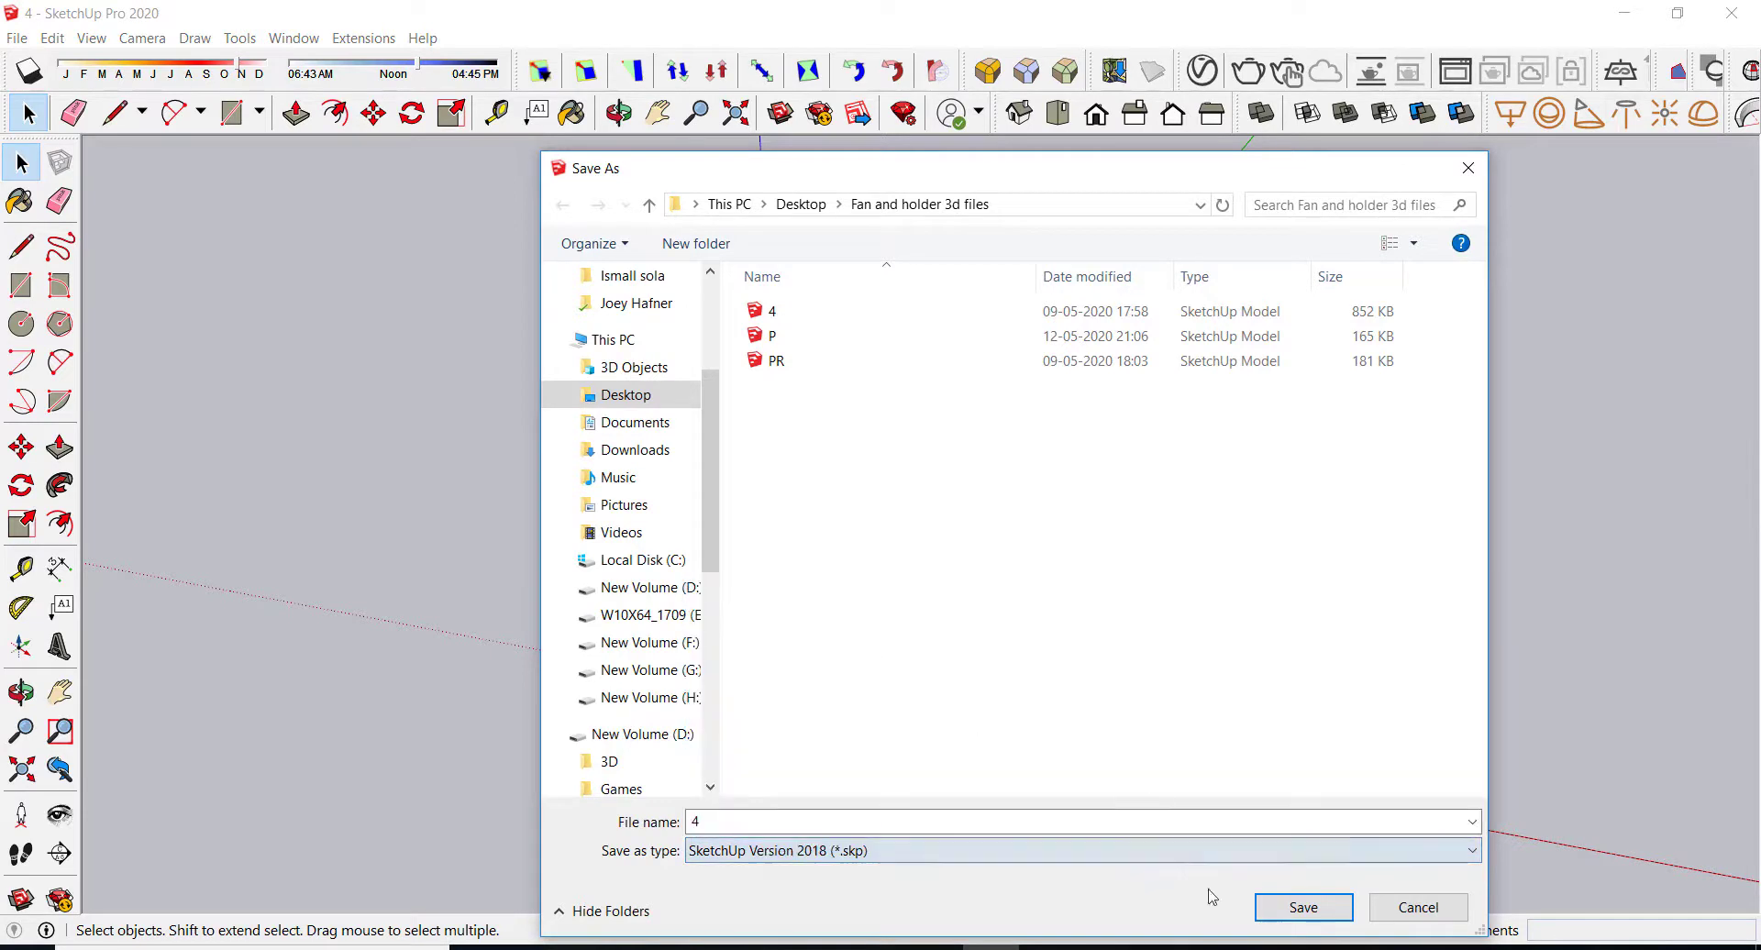
pyautogui.click(1293, 909)
pyautogui.click(940, 487)
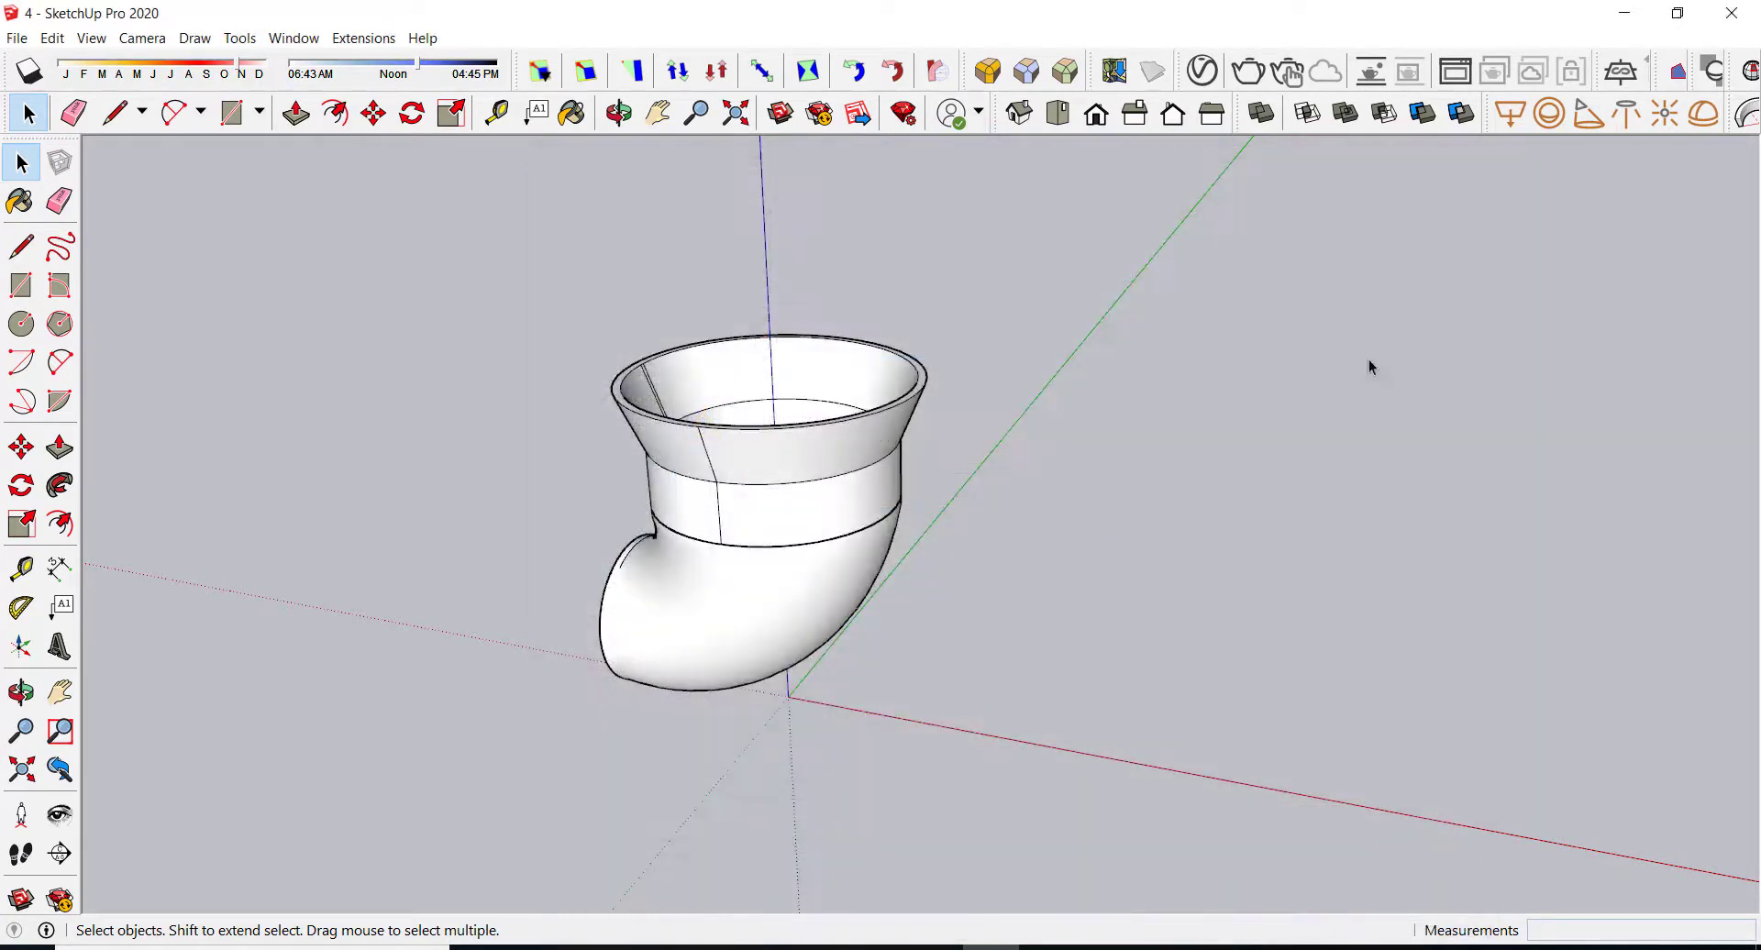
# - Switch to Lumion 10 and create a new project from the White scene
pyautogui.click(1637, 18)
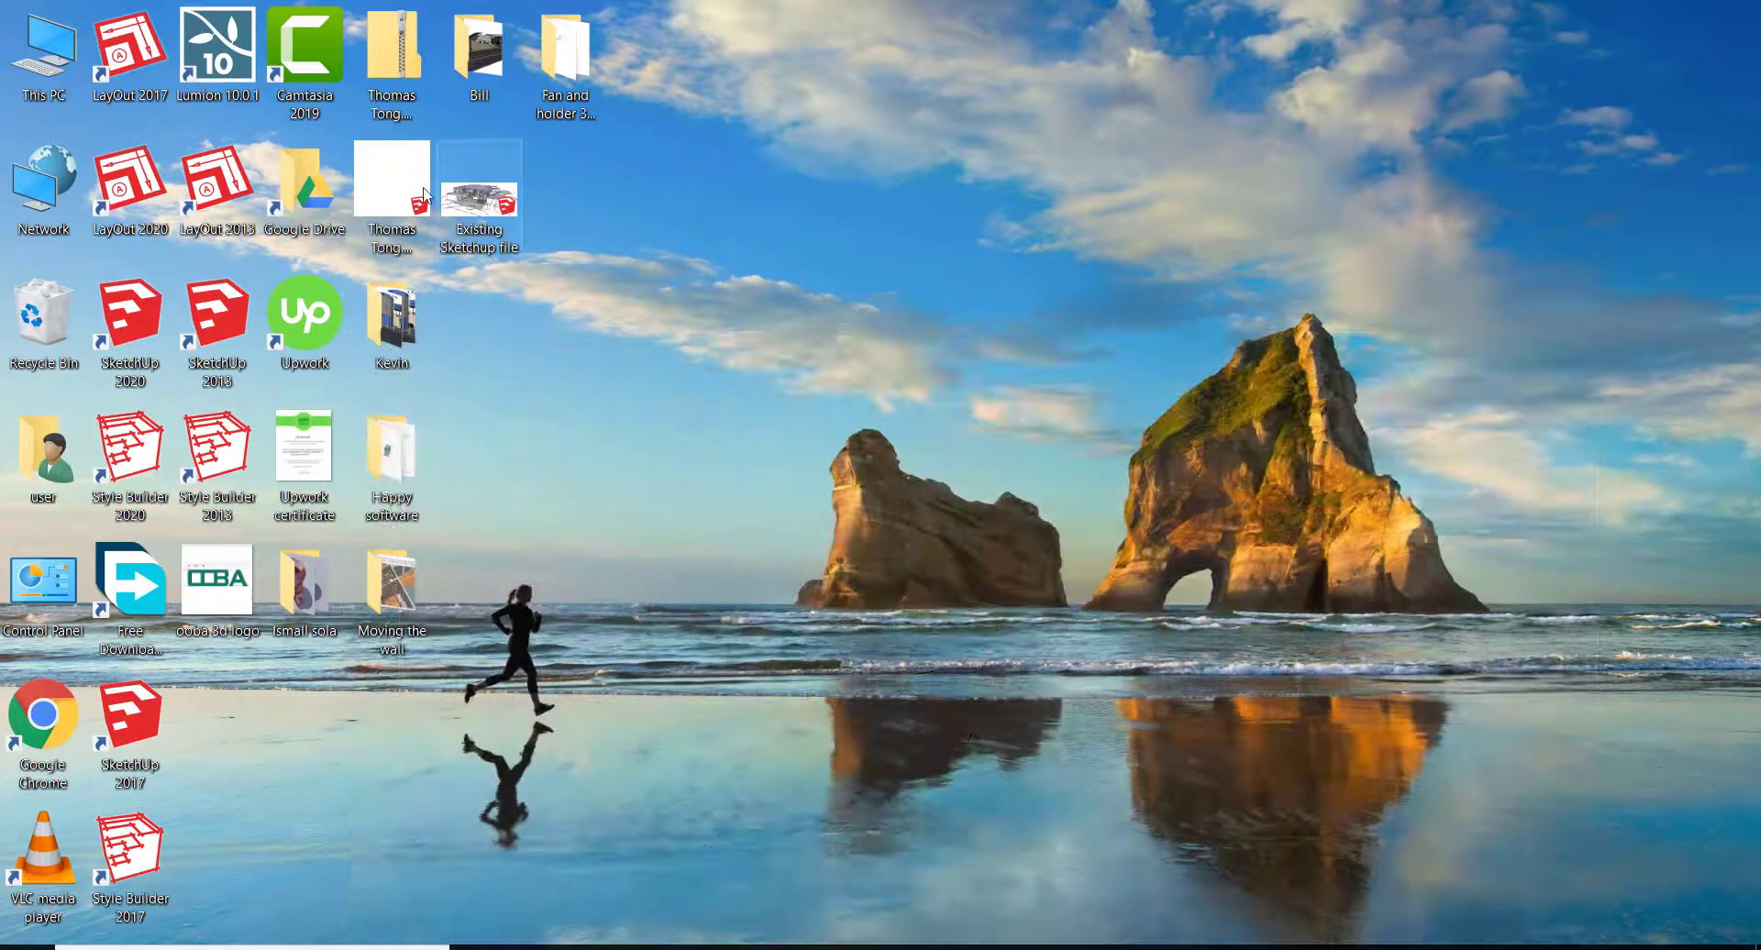
pyautogui.doubleClick(233, 95)
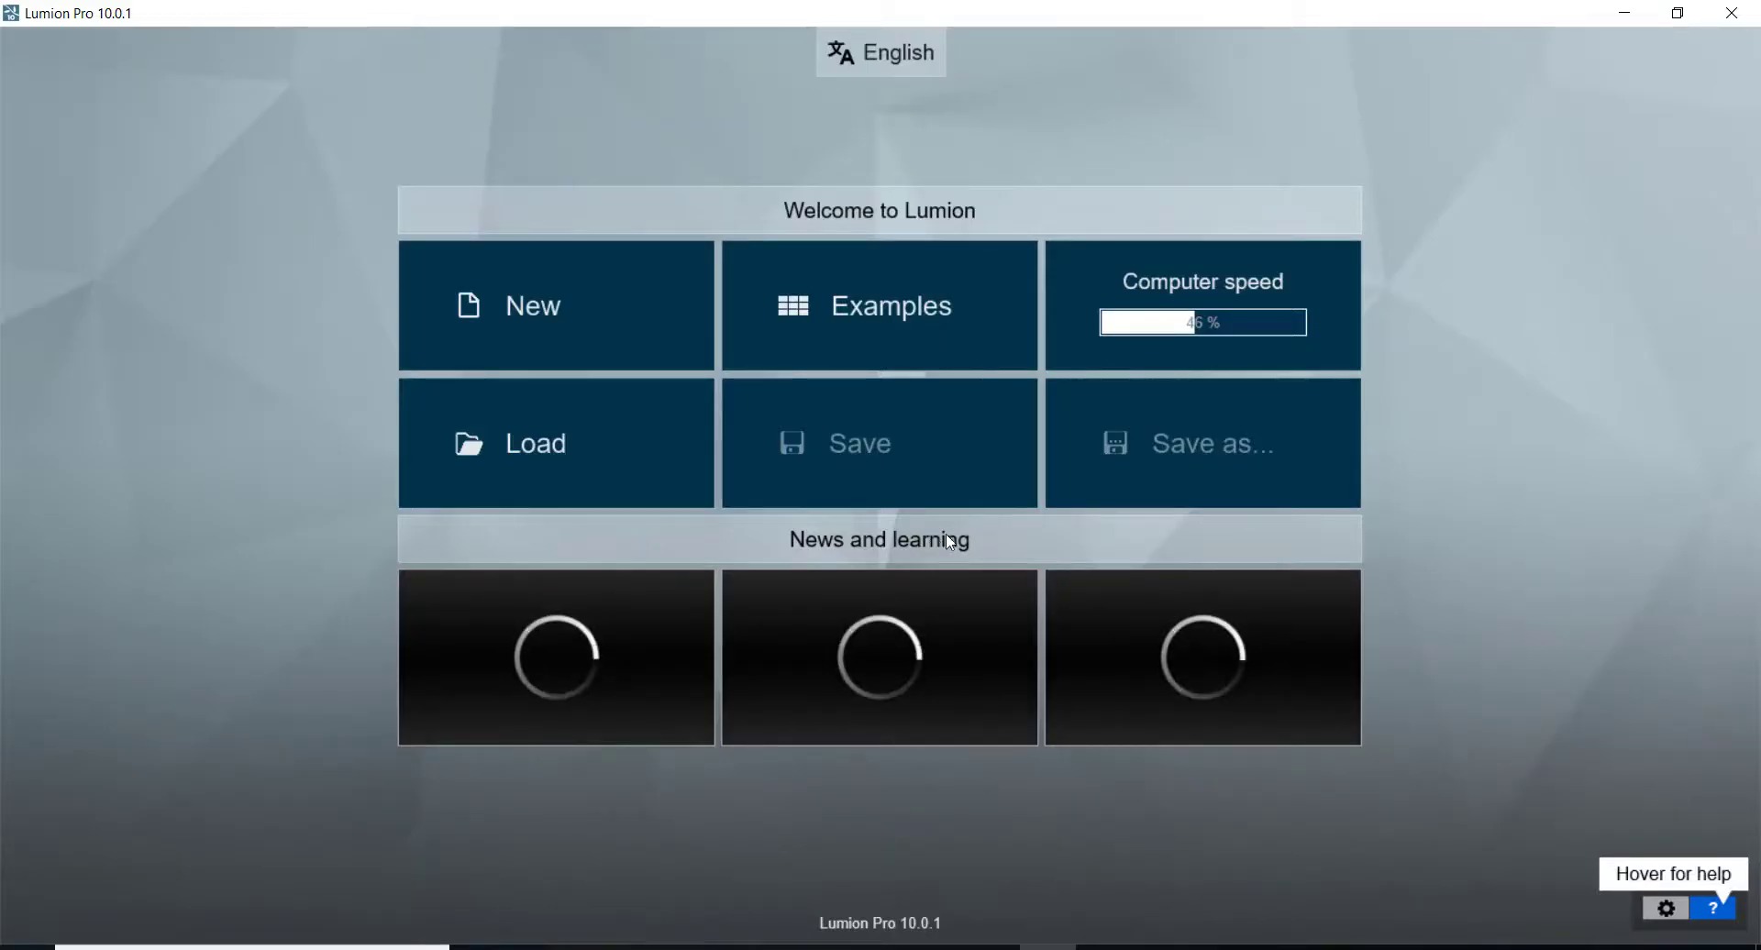
pyautogui.click(594, 344)
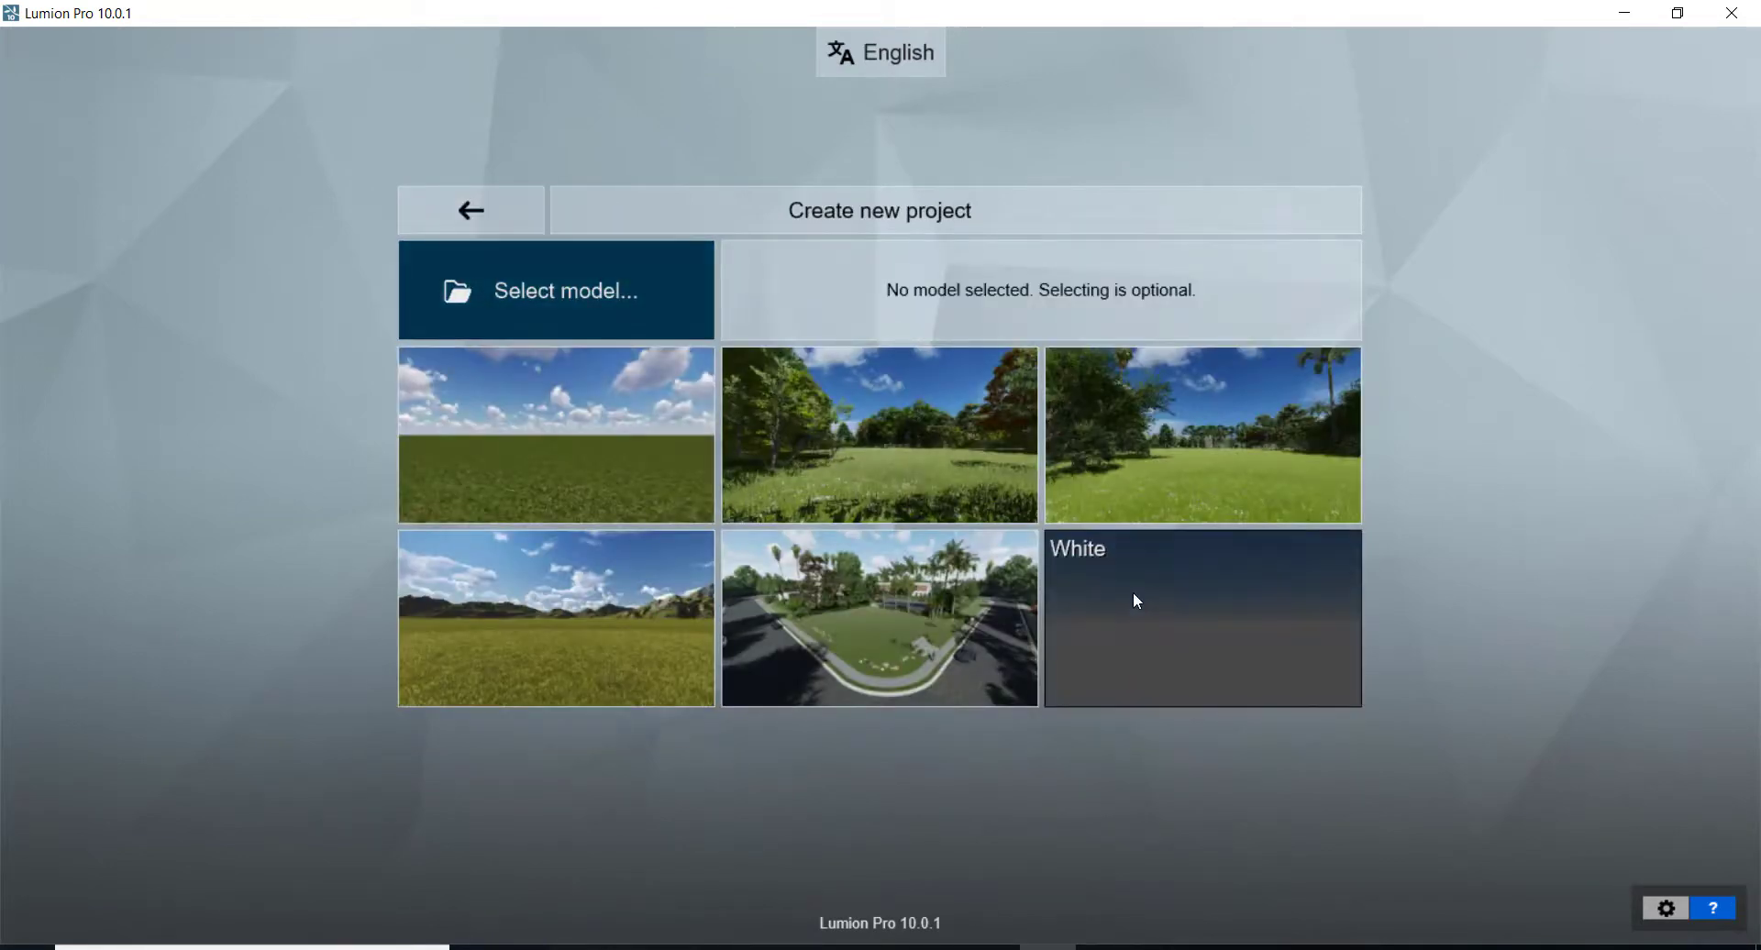
pyautogui.click(1130, 607)
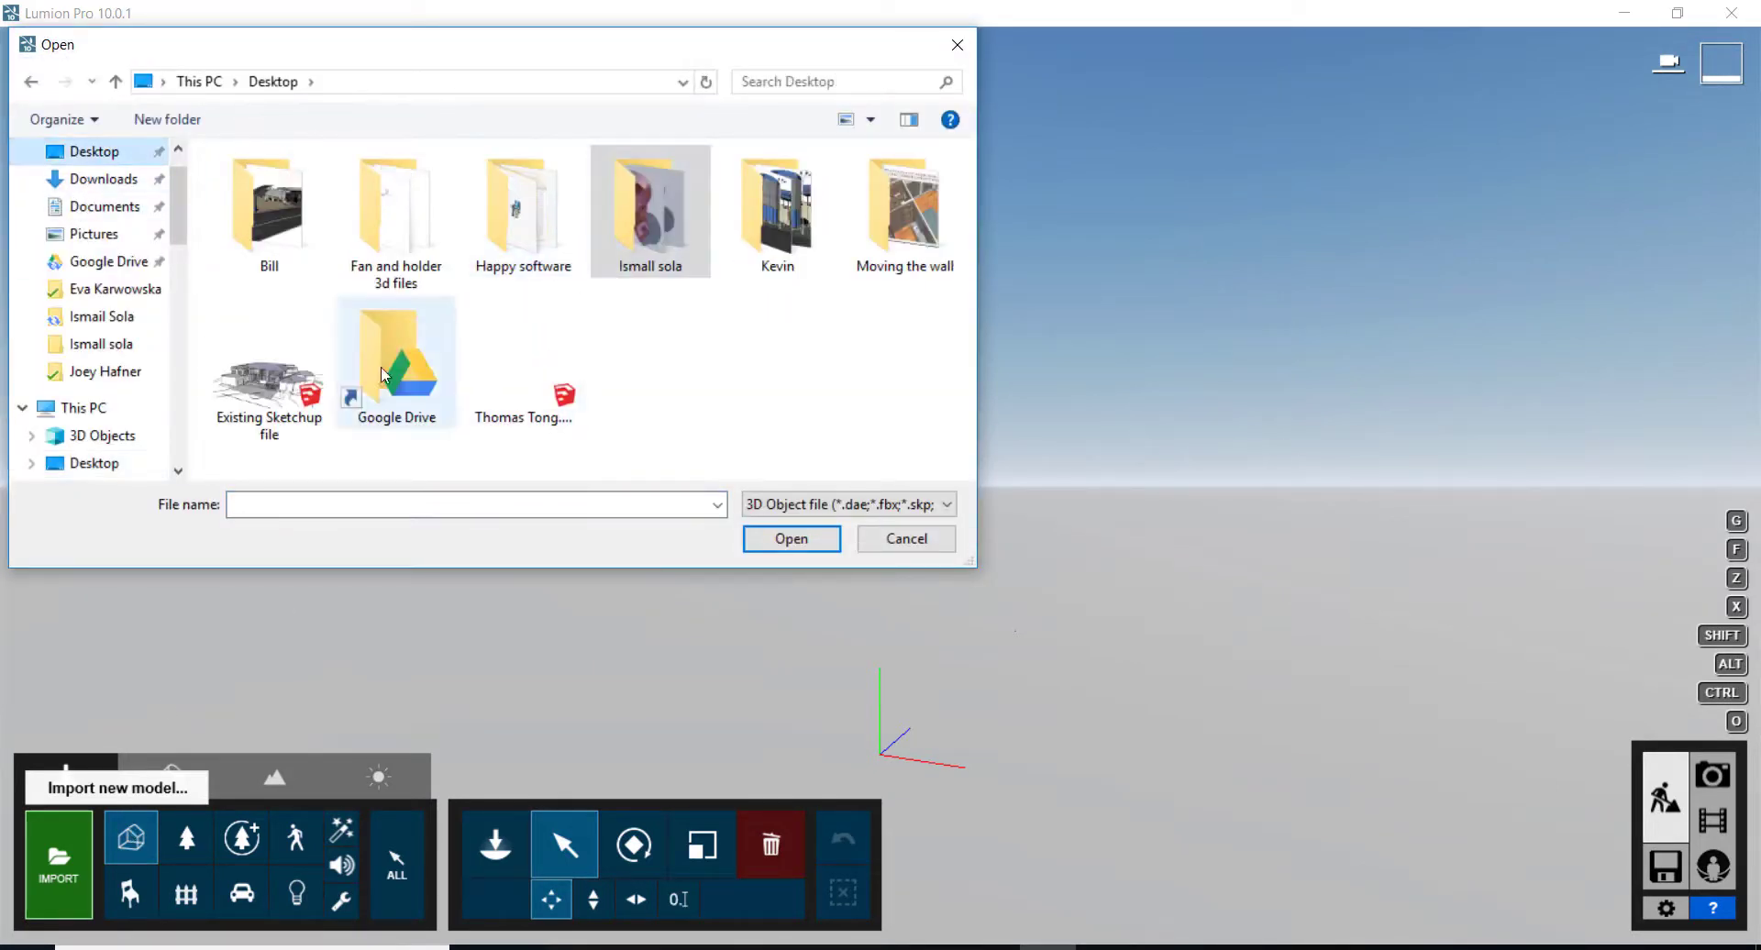
# - Import 4.skp from the Fan and holder 3d files folder as model 42 with edges off, and place it near the origin
pyautogui.doubleClick(404, 285)
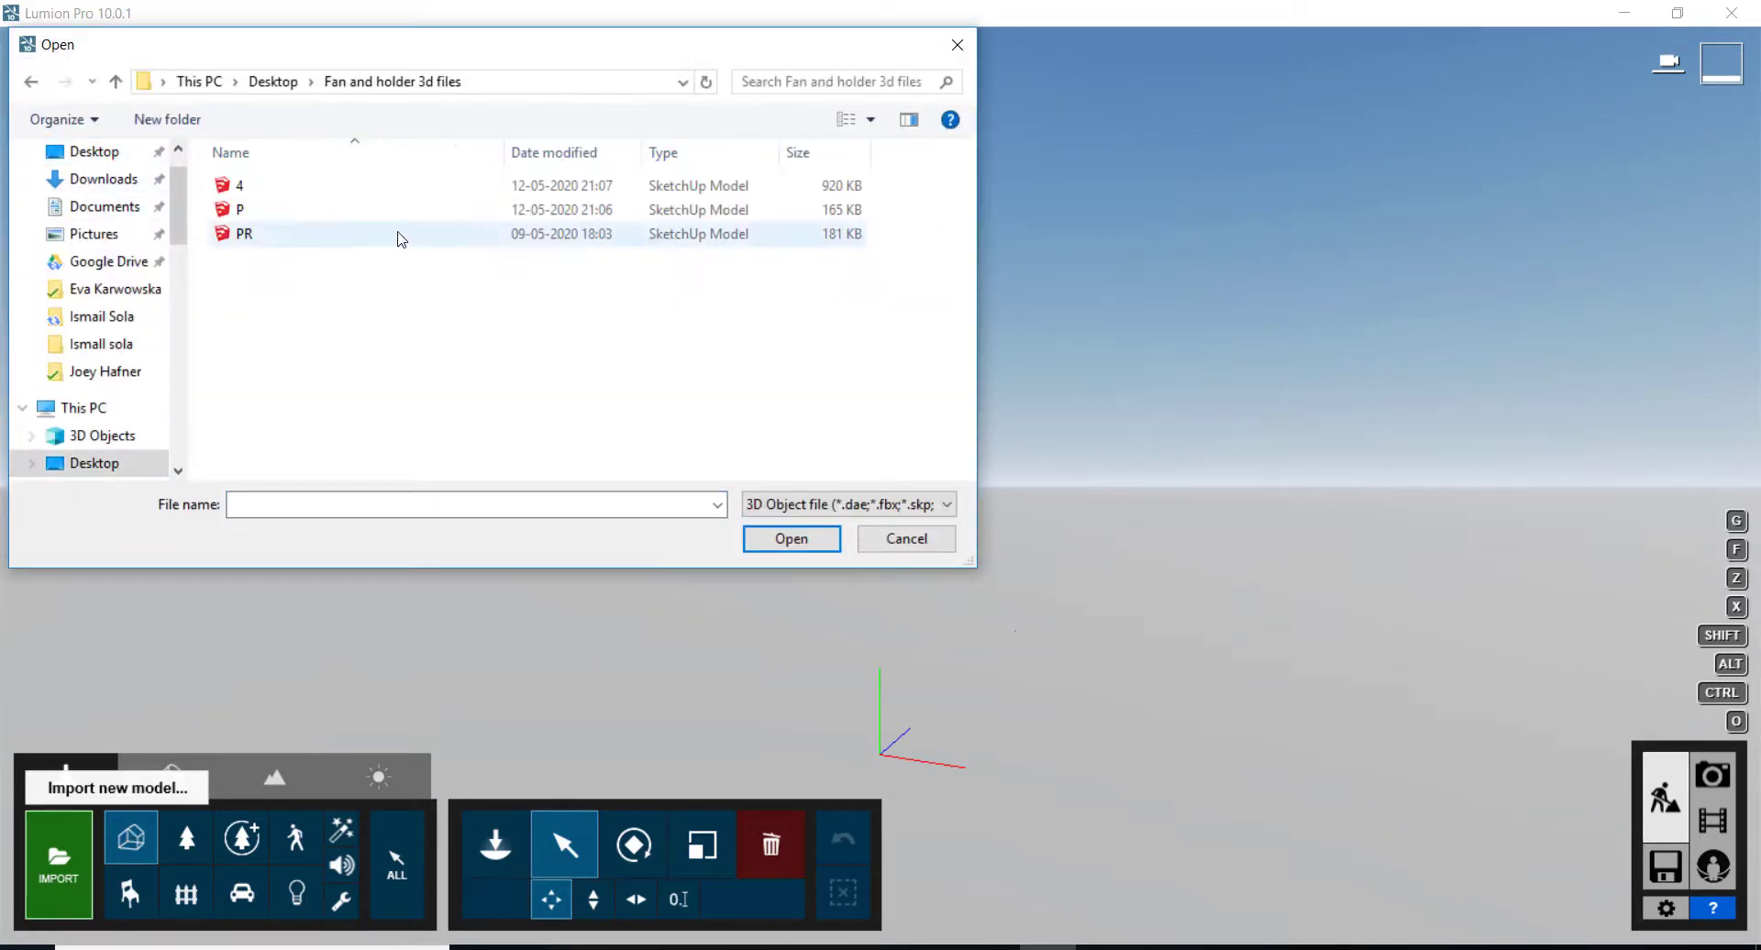
pyautogui.click(397, 186)
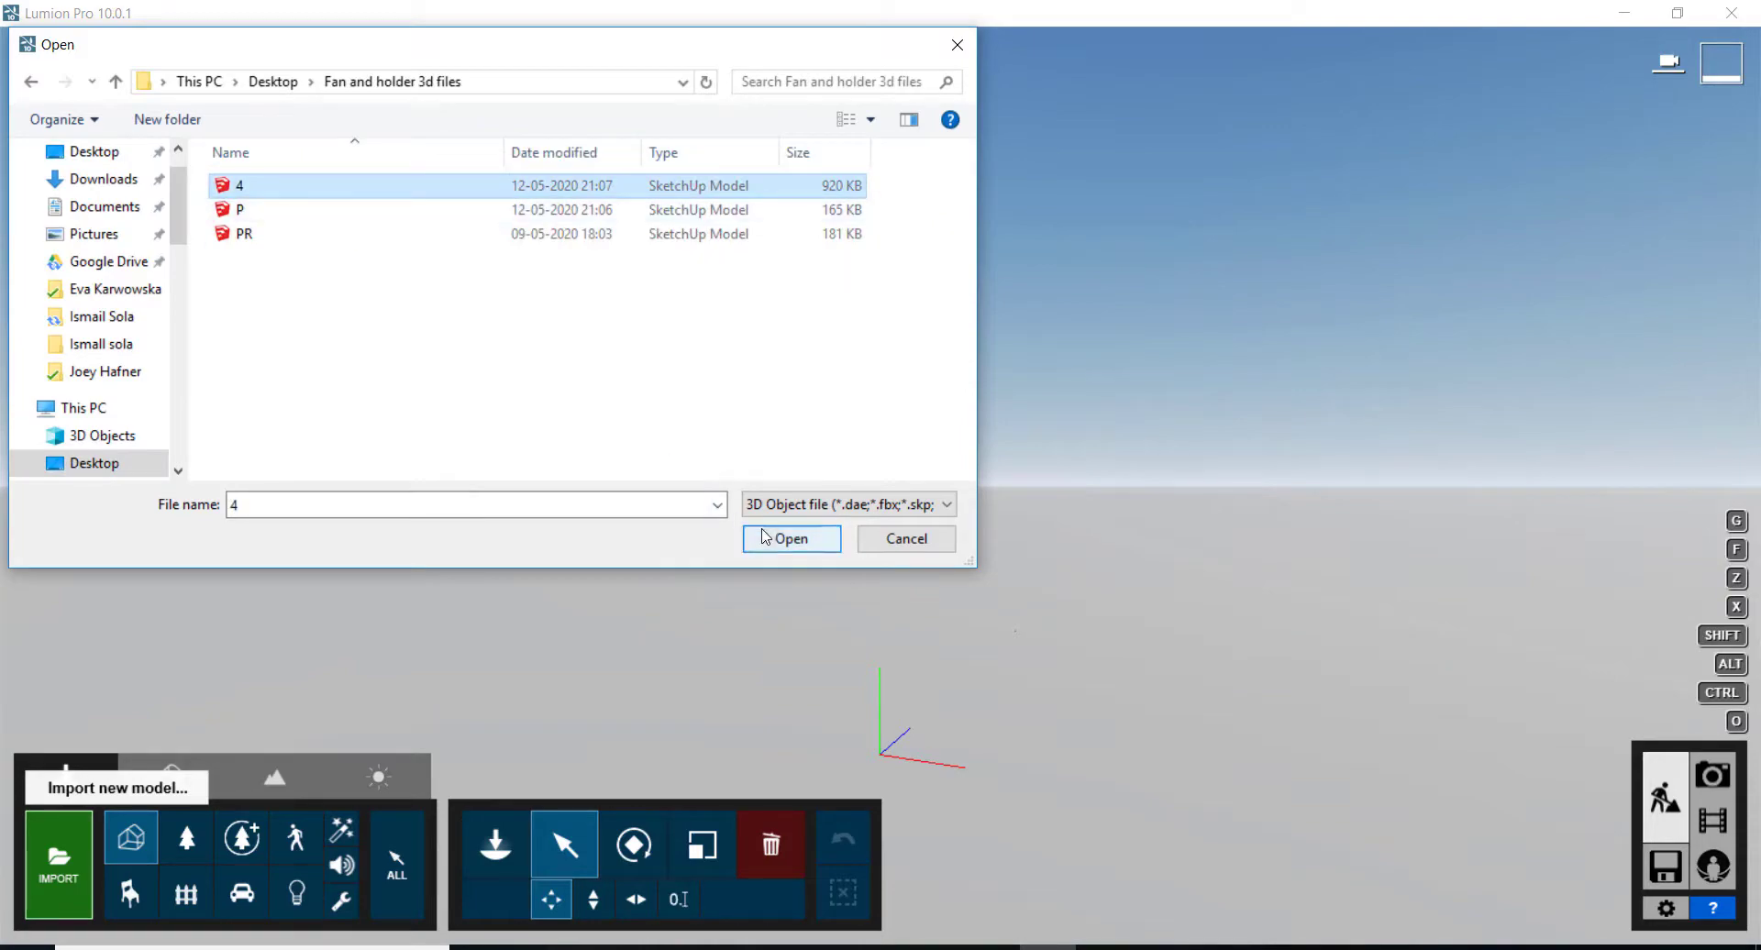
pyautogui.click(788, 538)
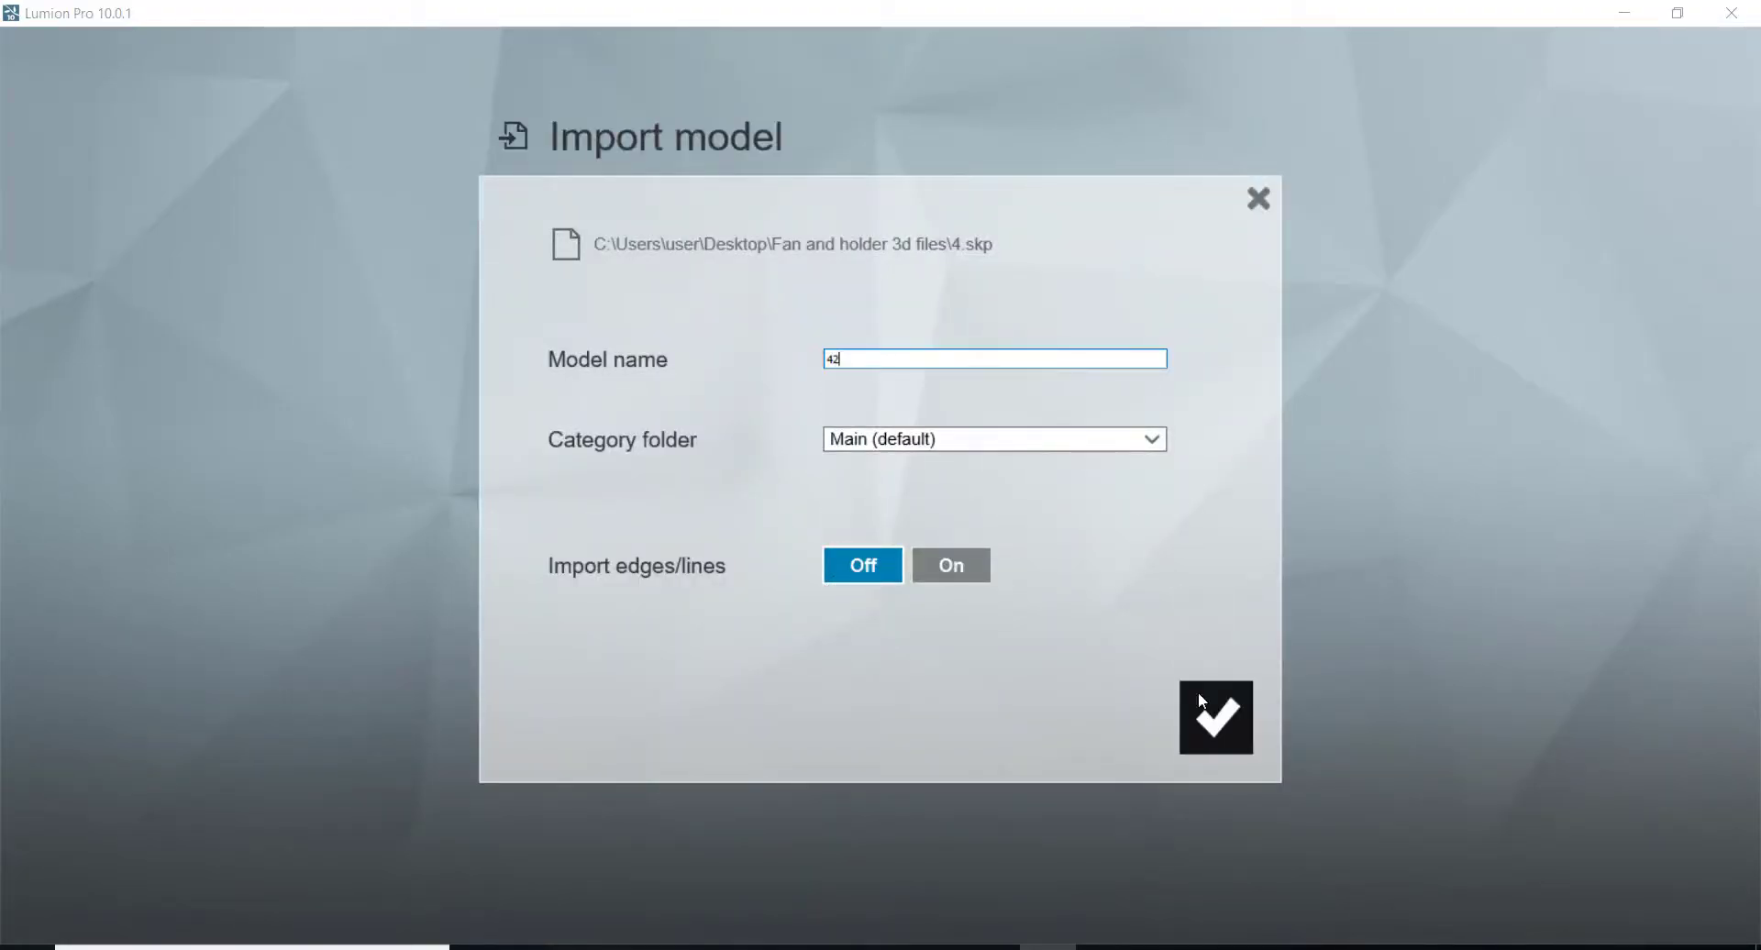
pyautogui.click(1208, 721)
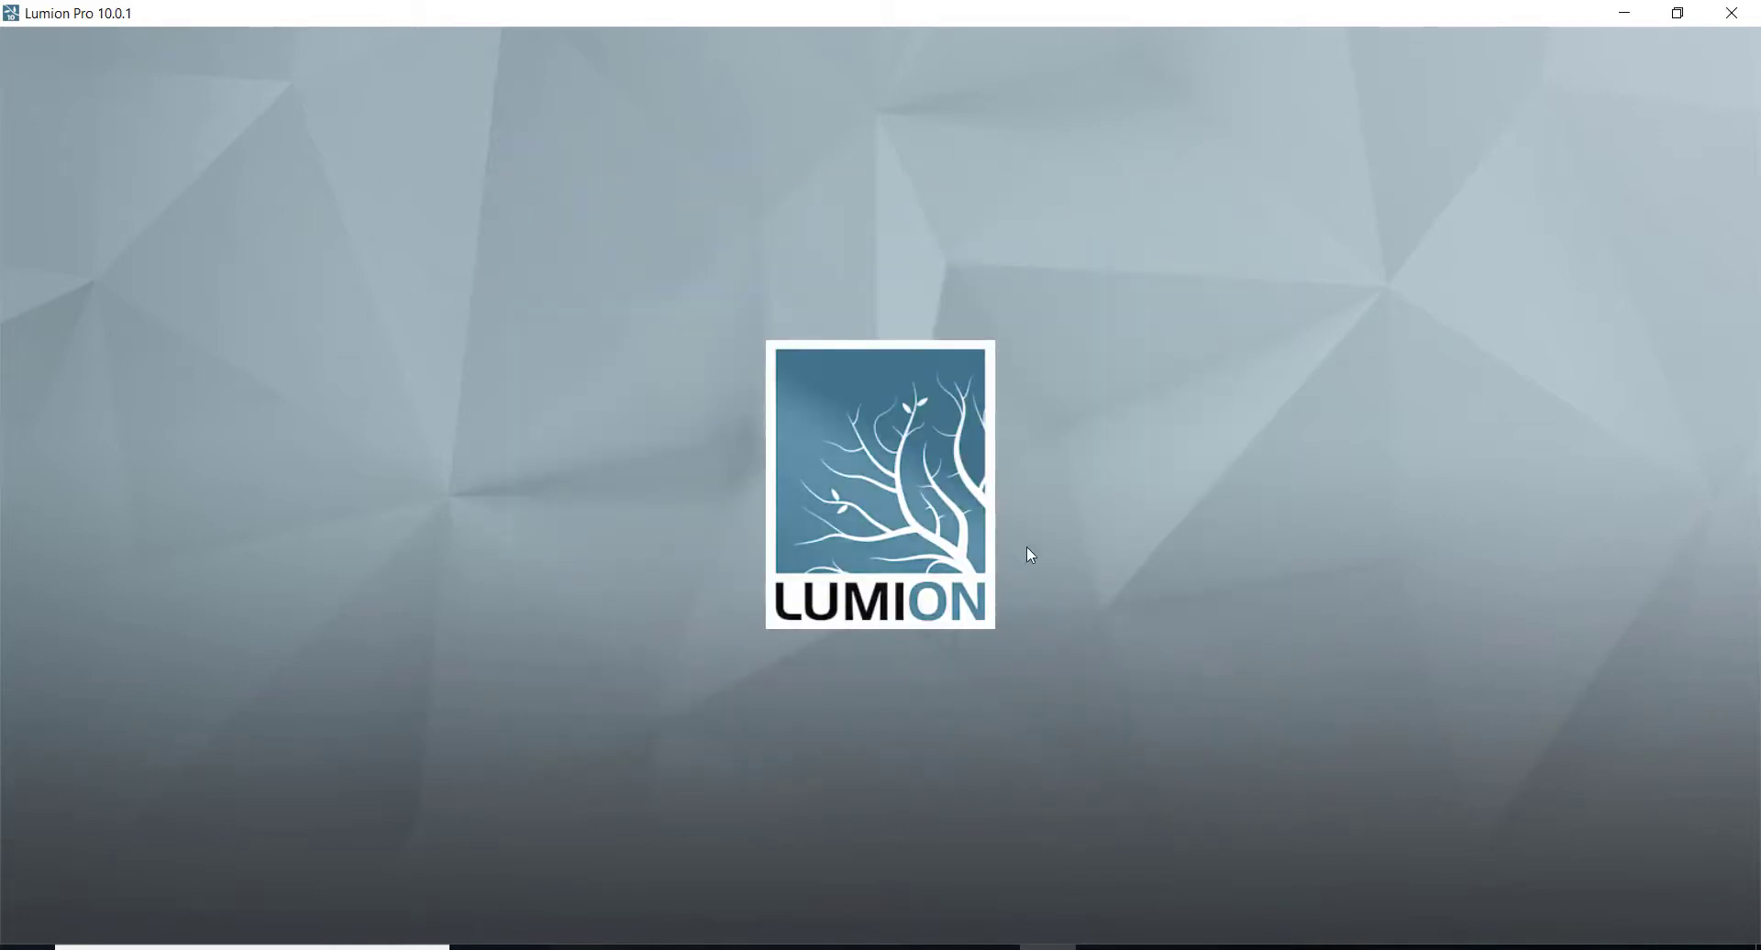
pyautogui.scroll(-1, 930, 574)
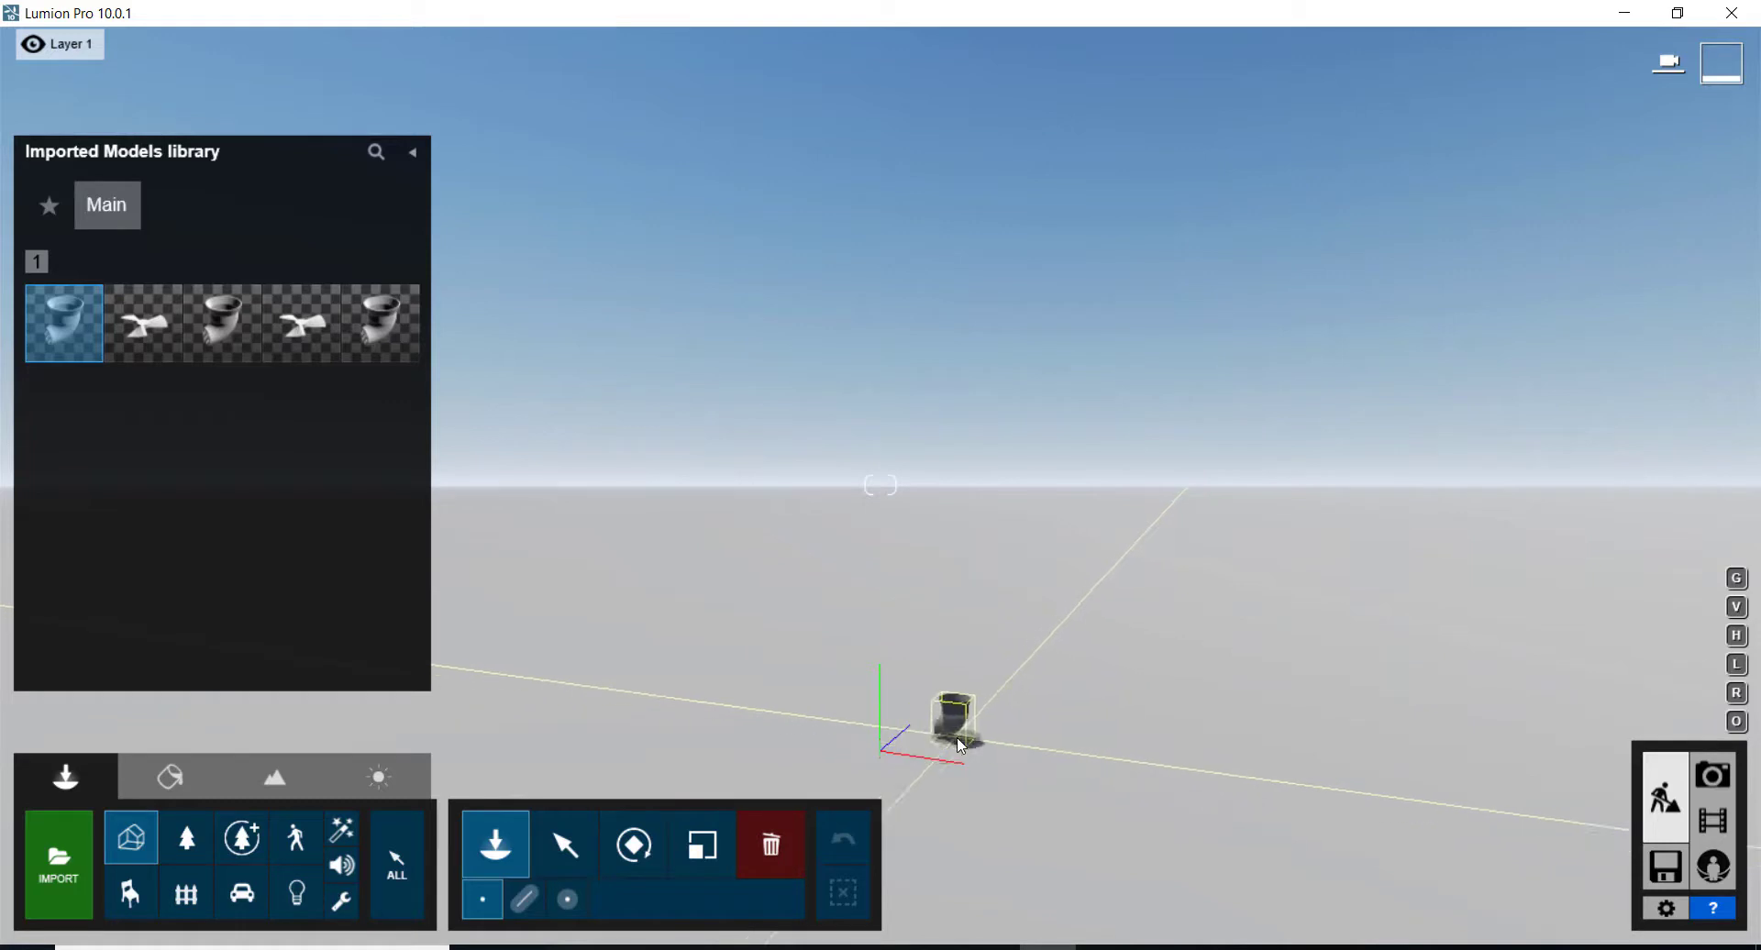
pyautogui.click(970, 752)
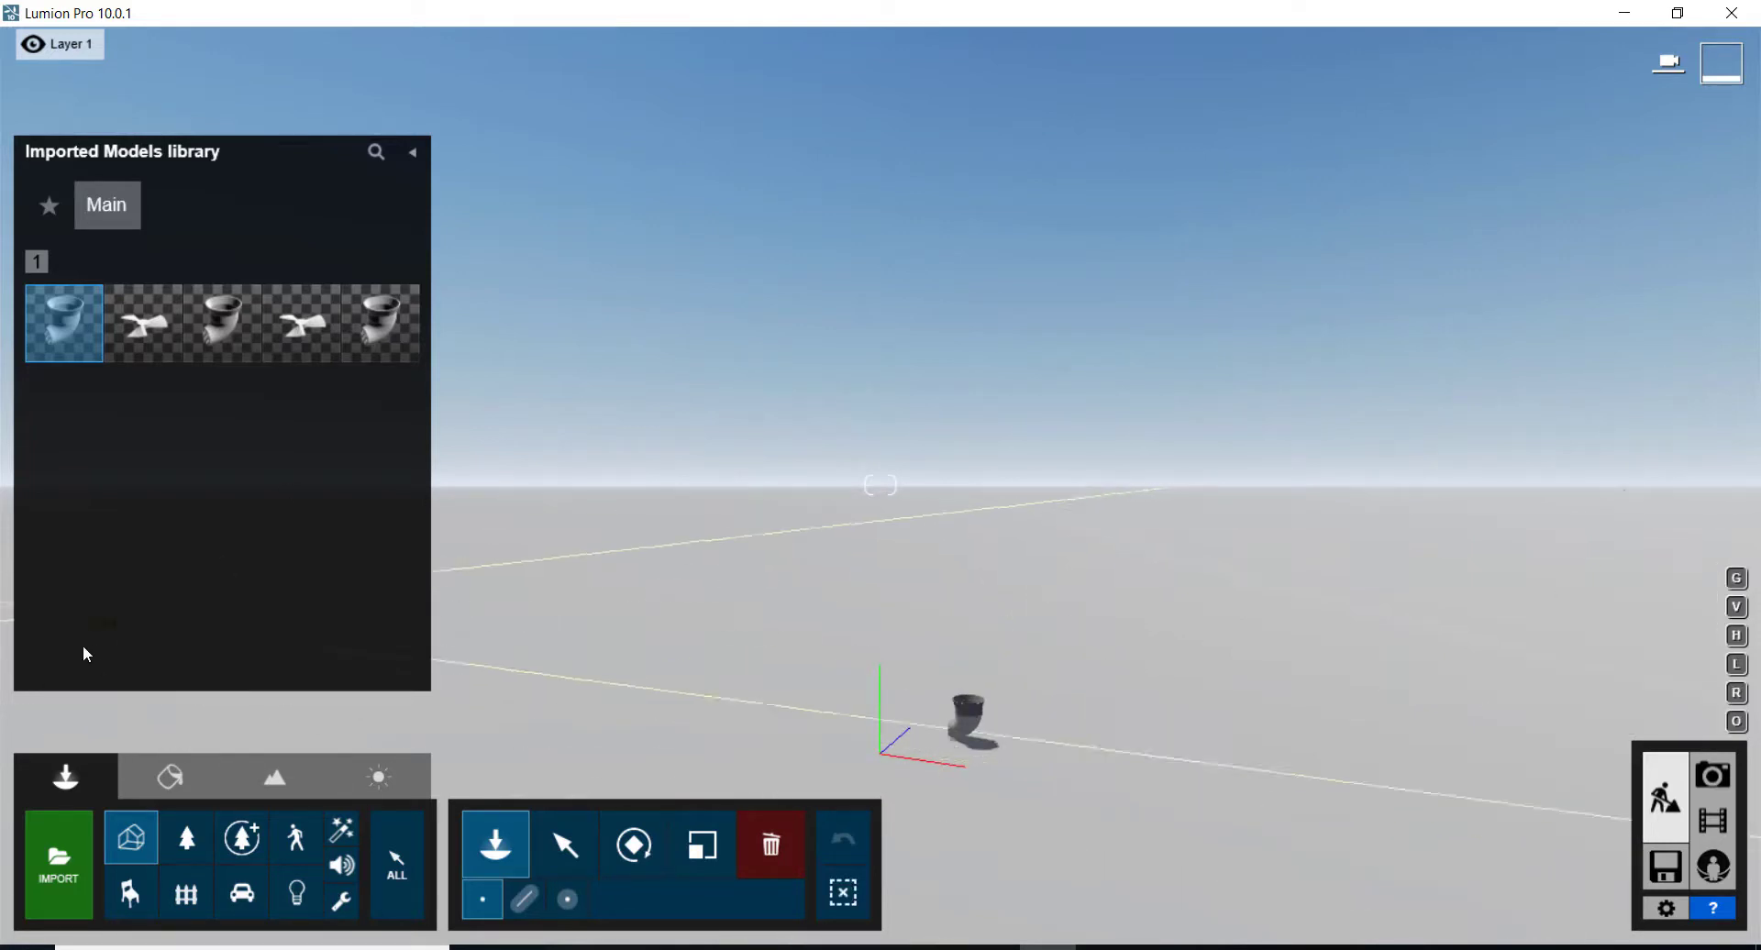
# - Import P.skp from the Fan and holder 3d files folder as model Fan with edges off, and place it beside the holder
pyautogui.click(59, 858)
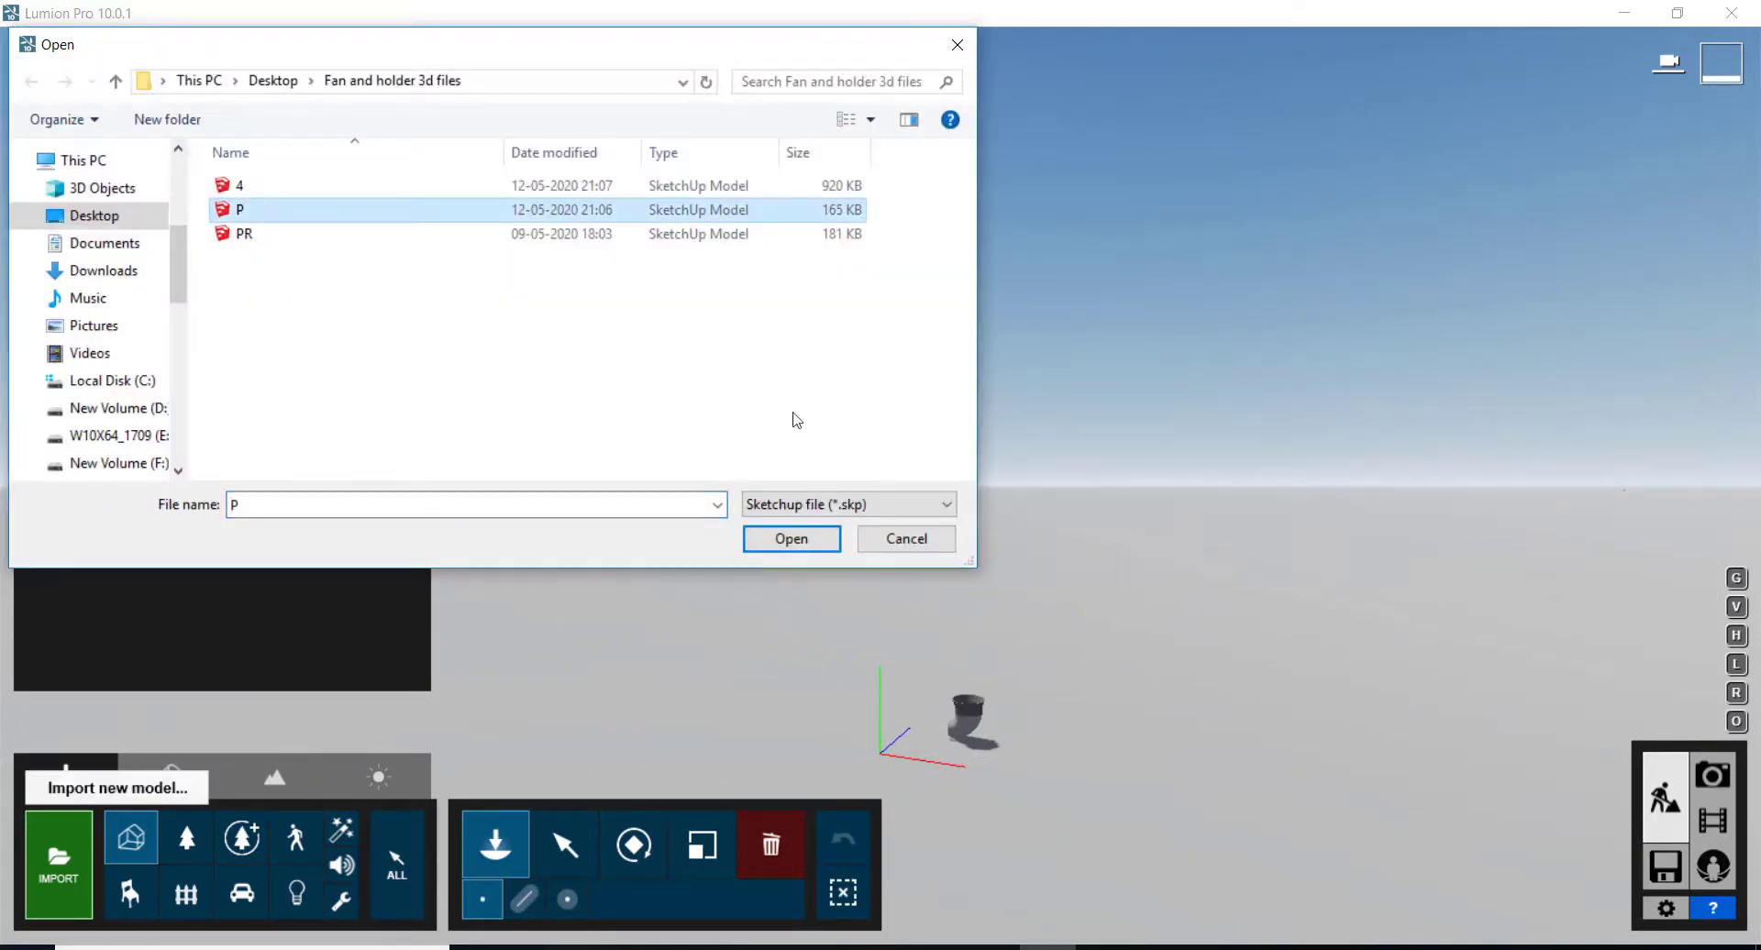
pyautogui.click(787, 539)
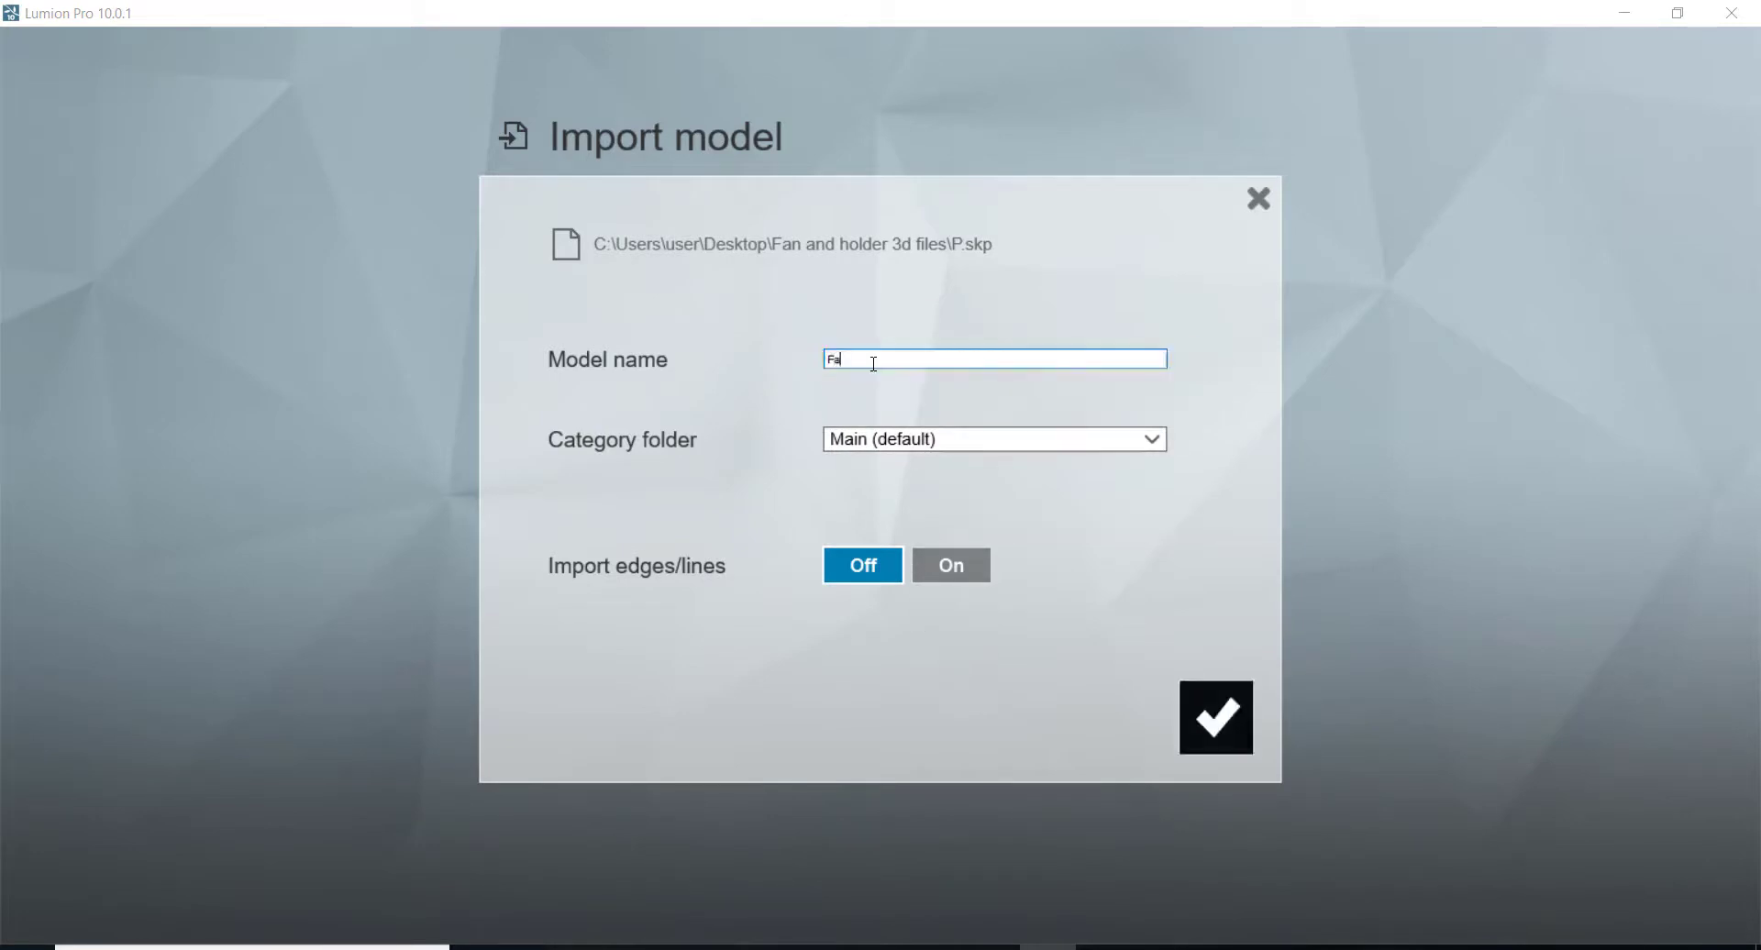
pyautogui.click(1218, 718)
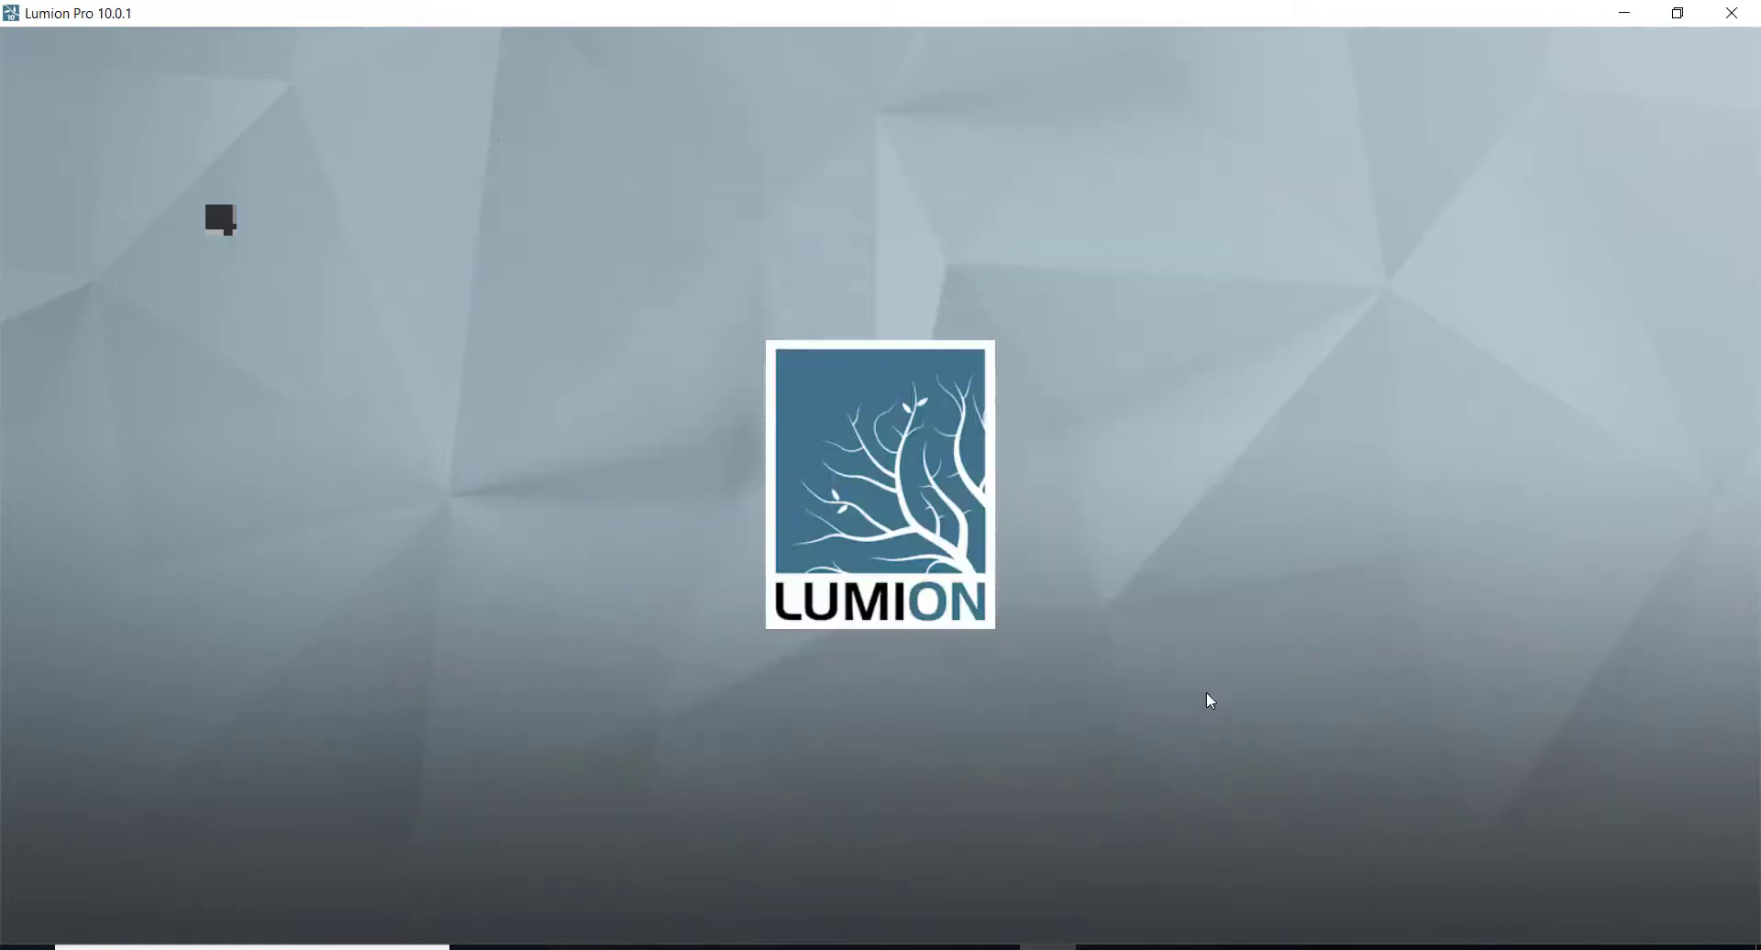
pyautogui.click(978, 716)
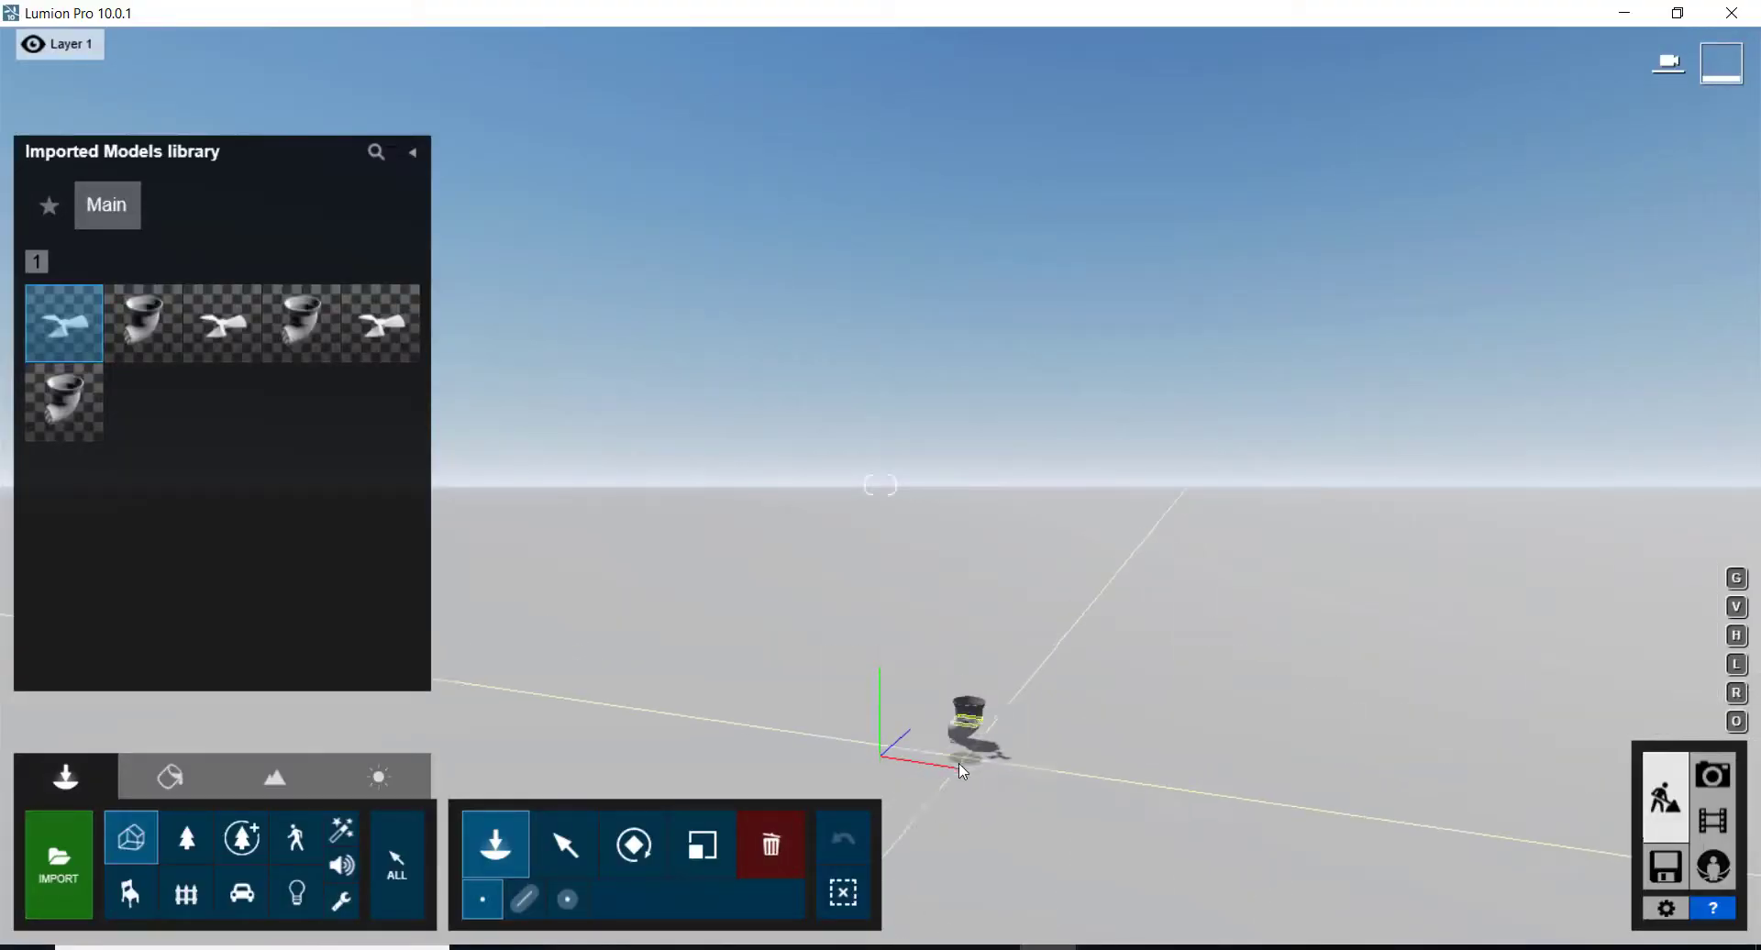
pyautogui.click(961, 759)
pyautogui.click(983, 731)
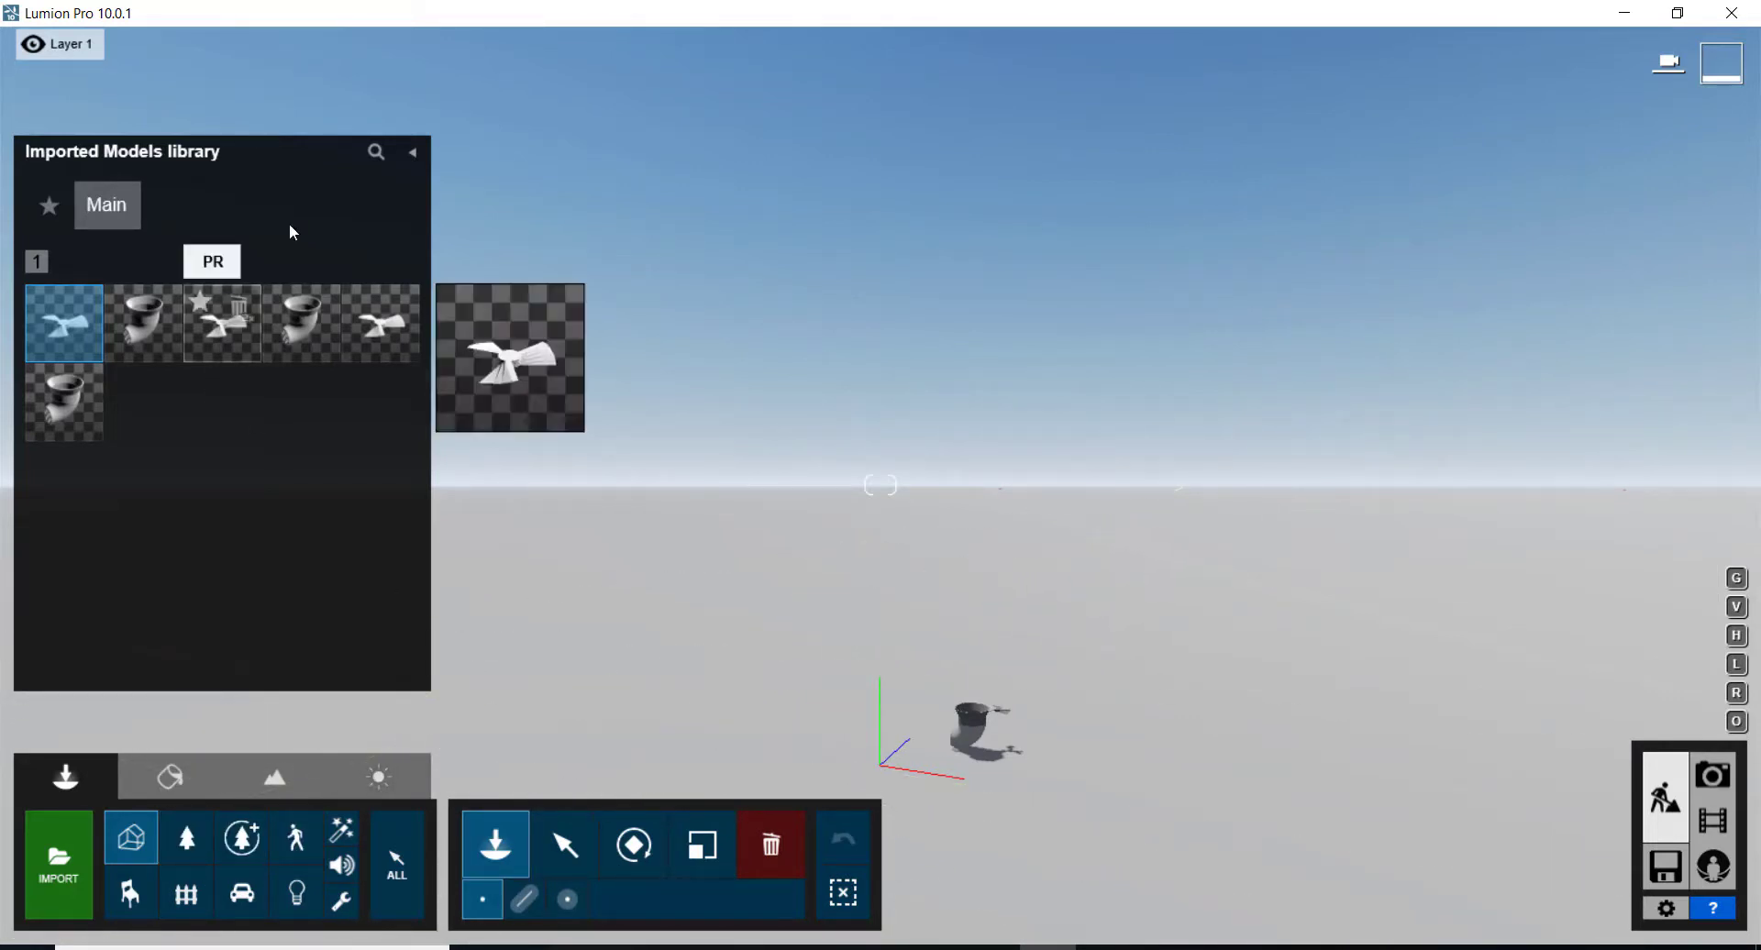
# - Hide the imported models library and activate the Select tool for the placed models
pyautogui.moveTo(346, 97)
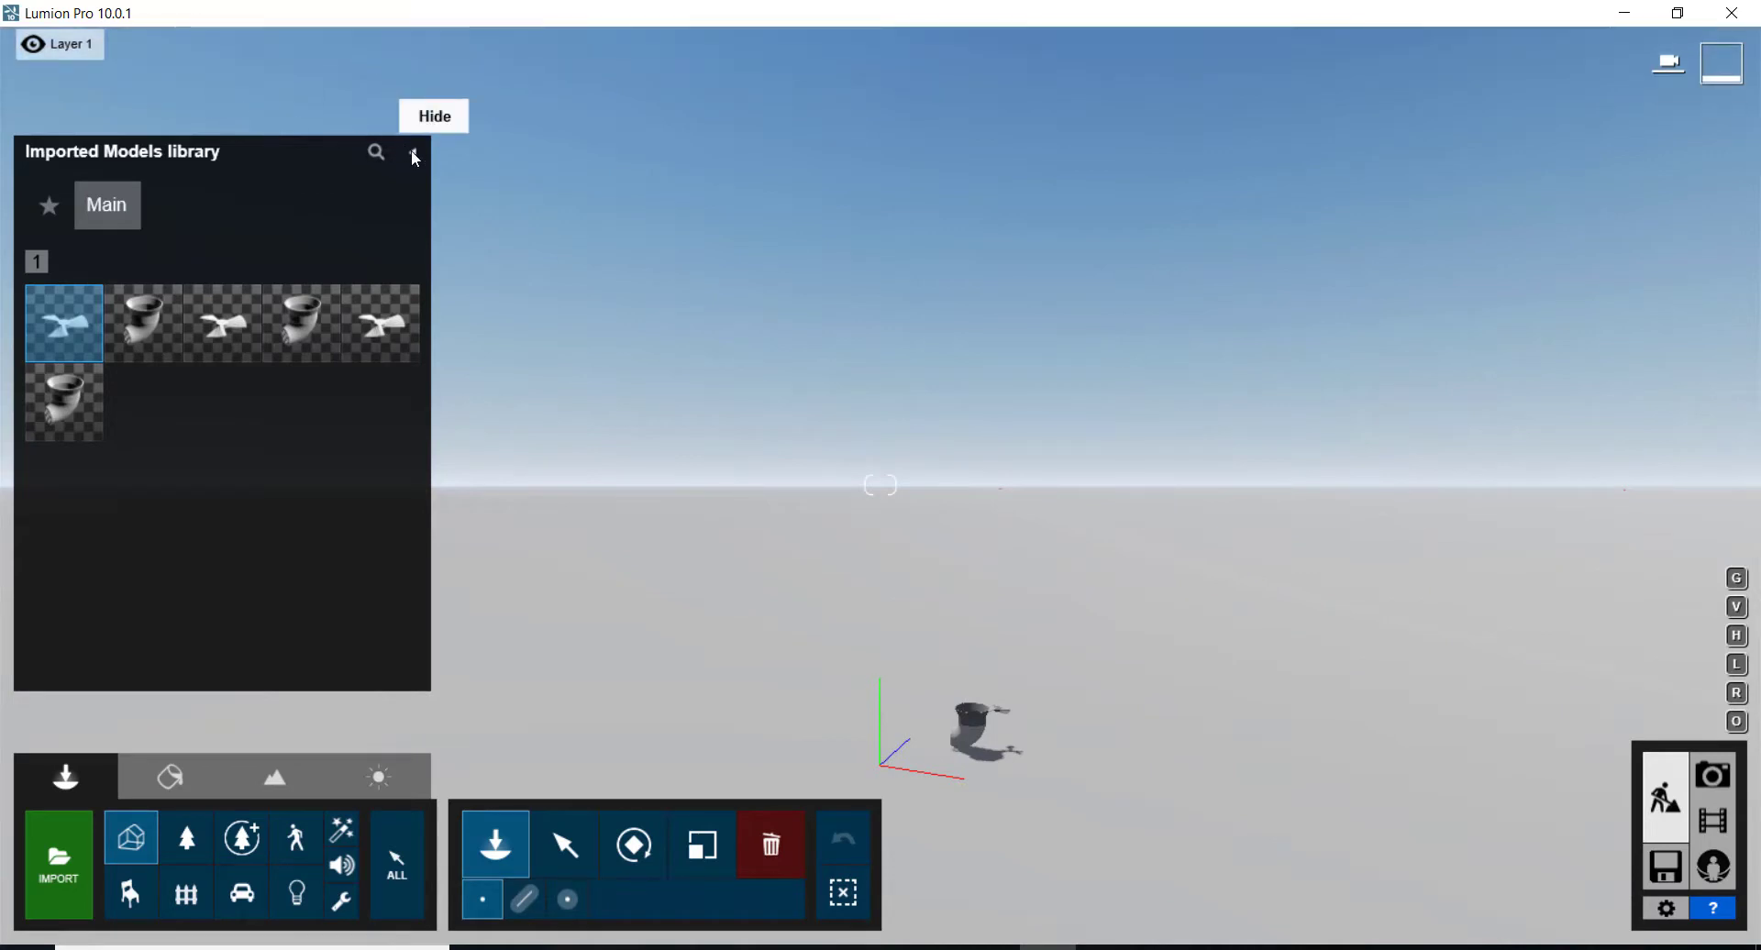
pyautogui.click(412, 152)
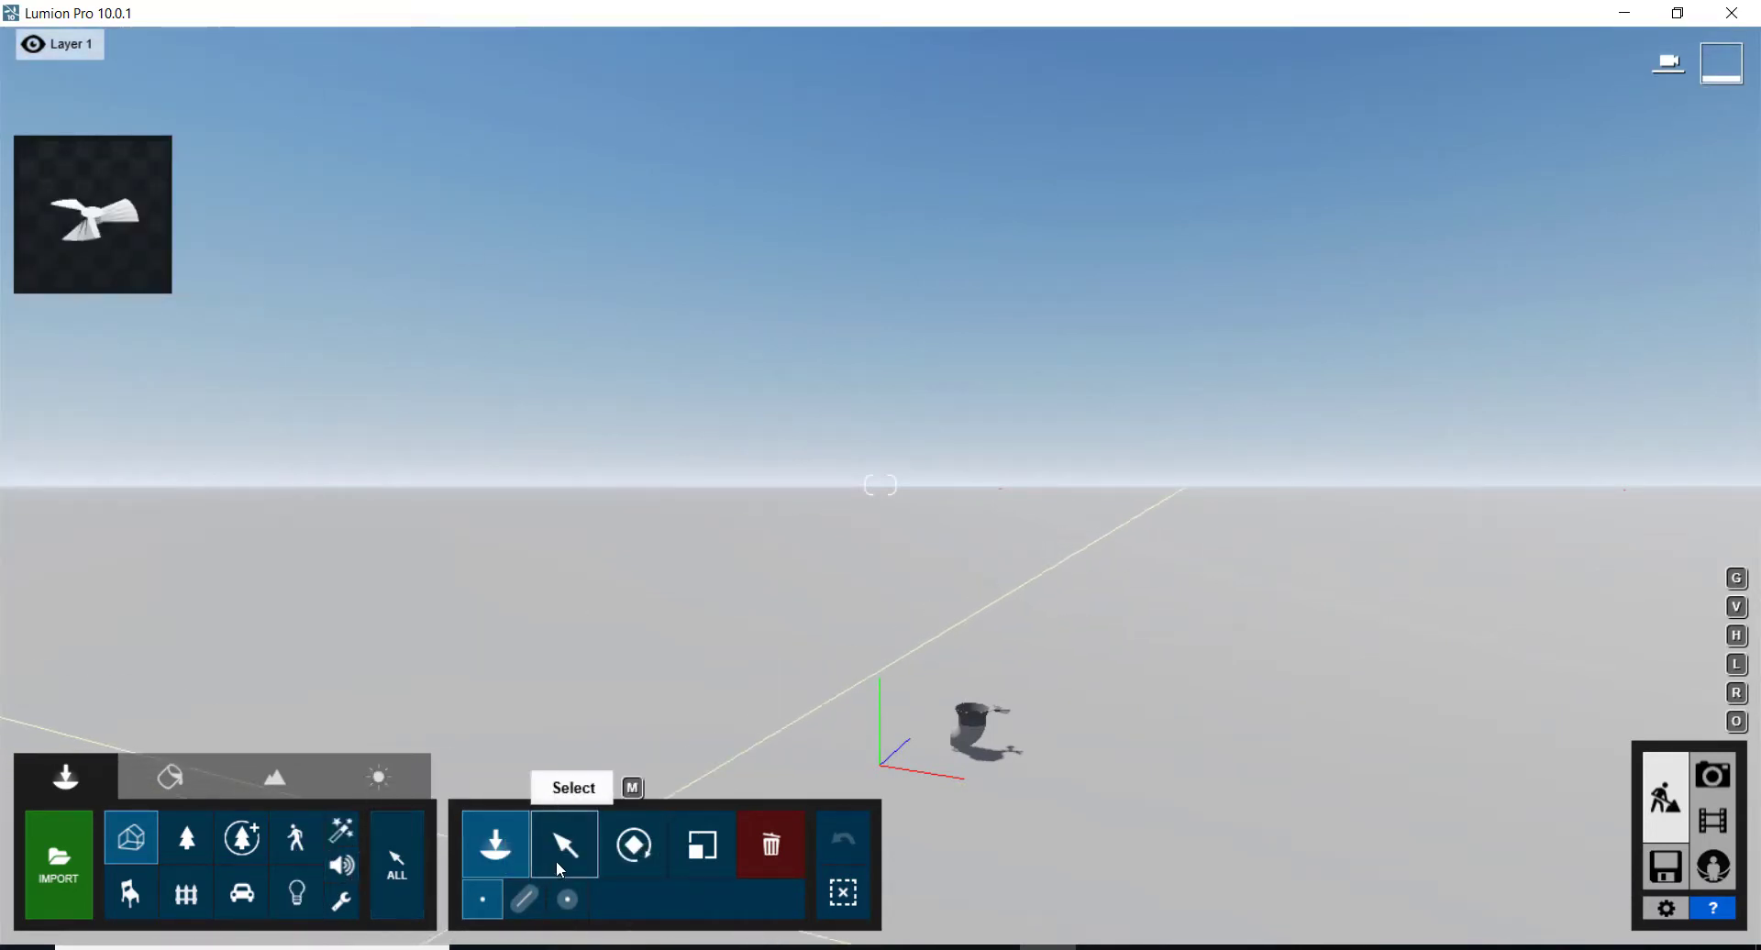
pyautogui.click(561, 850)
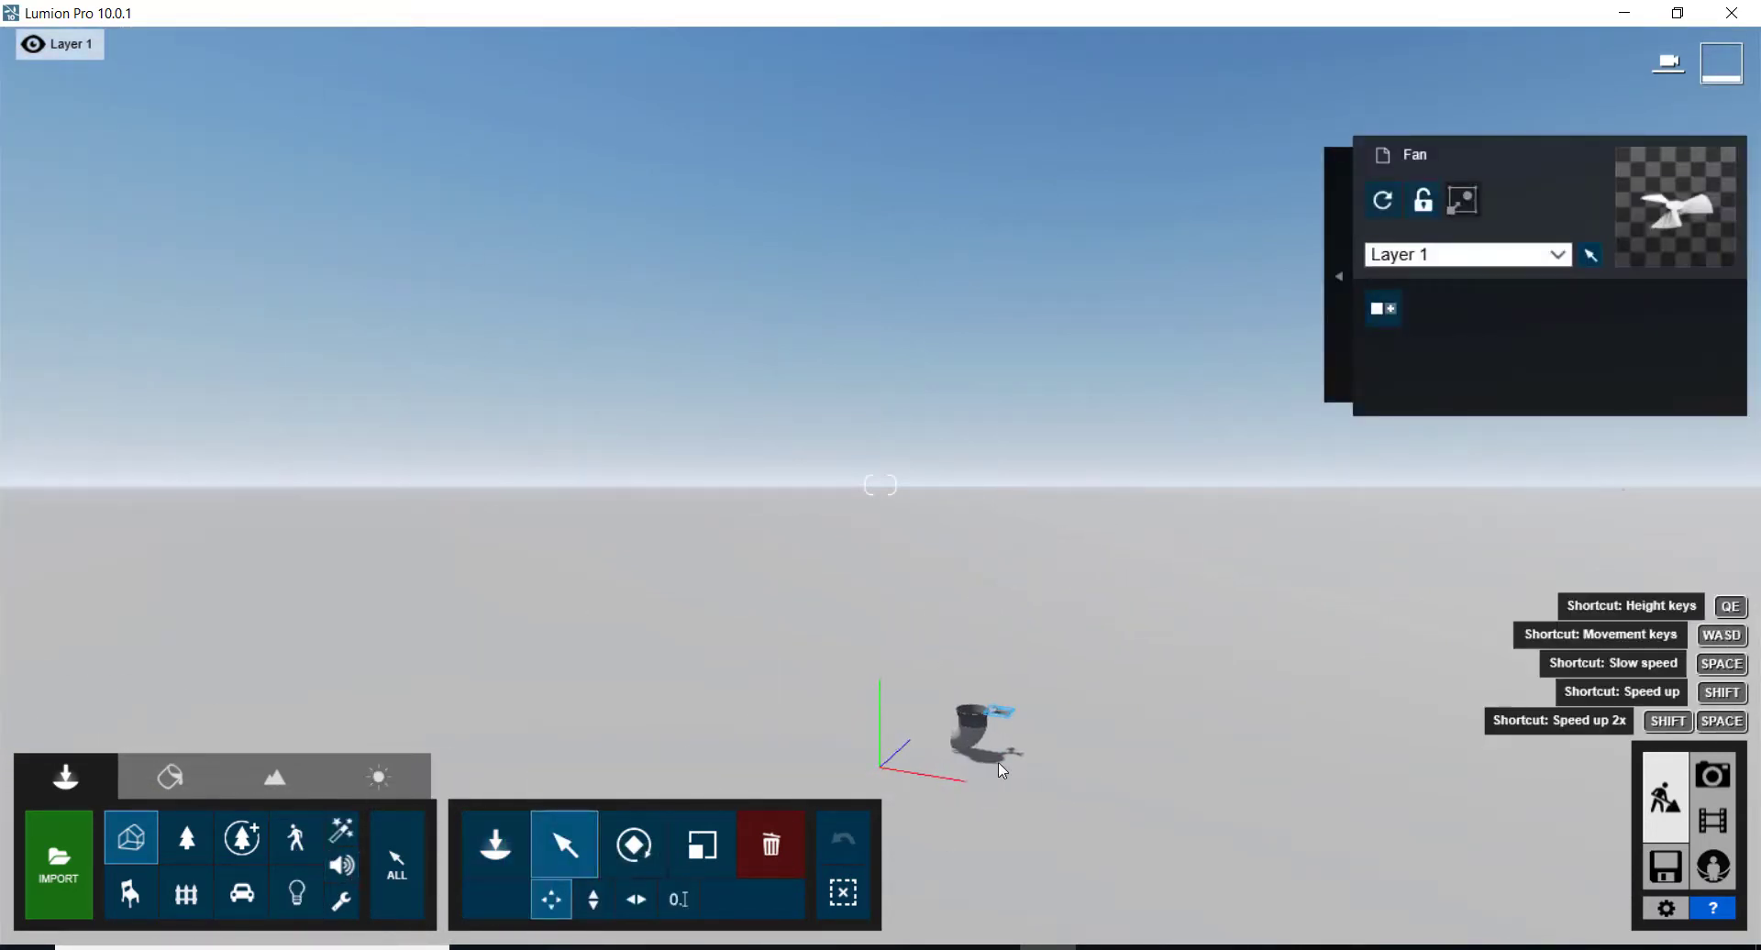
# - Apply the indoor metal material Copper to the upper collar and flared rim of the holder, model 42
pyautogui.moveTo(989, 758); pyautogui.dragTo(878, 516, button='right')
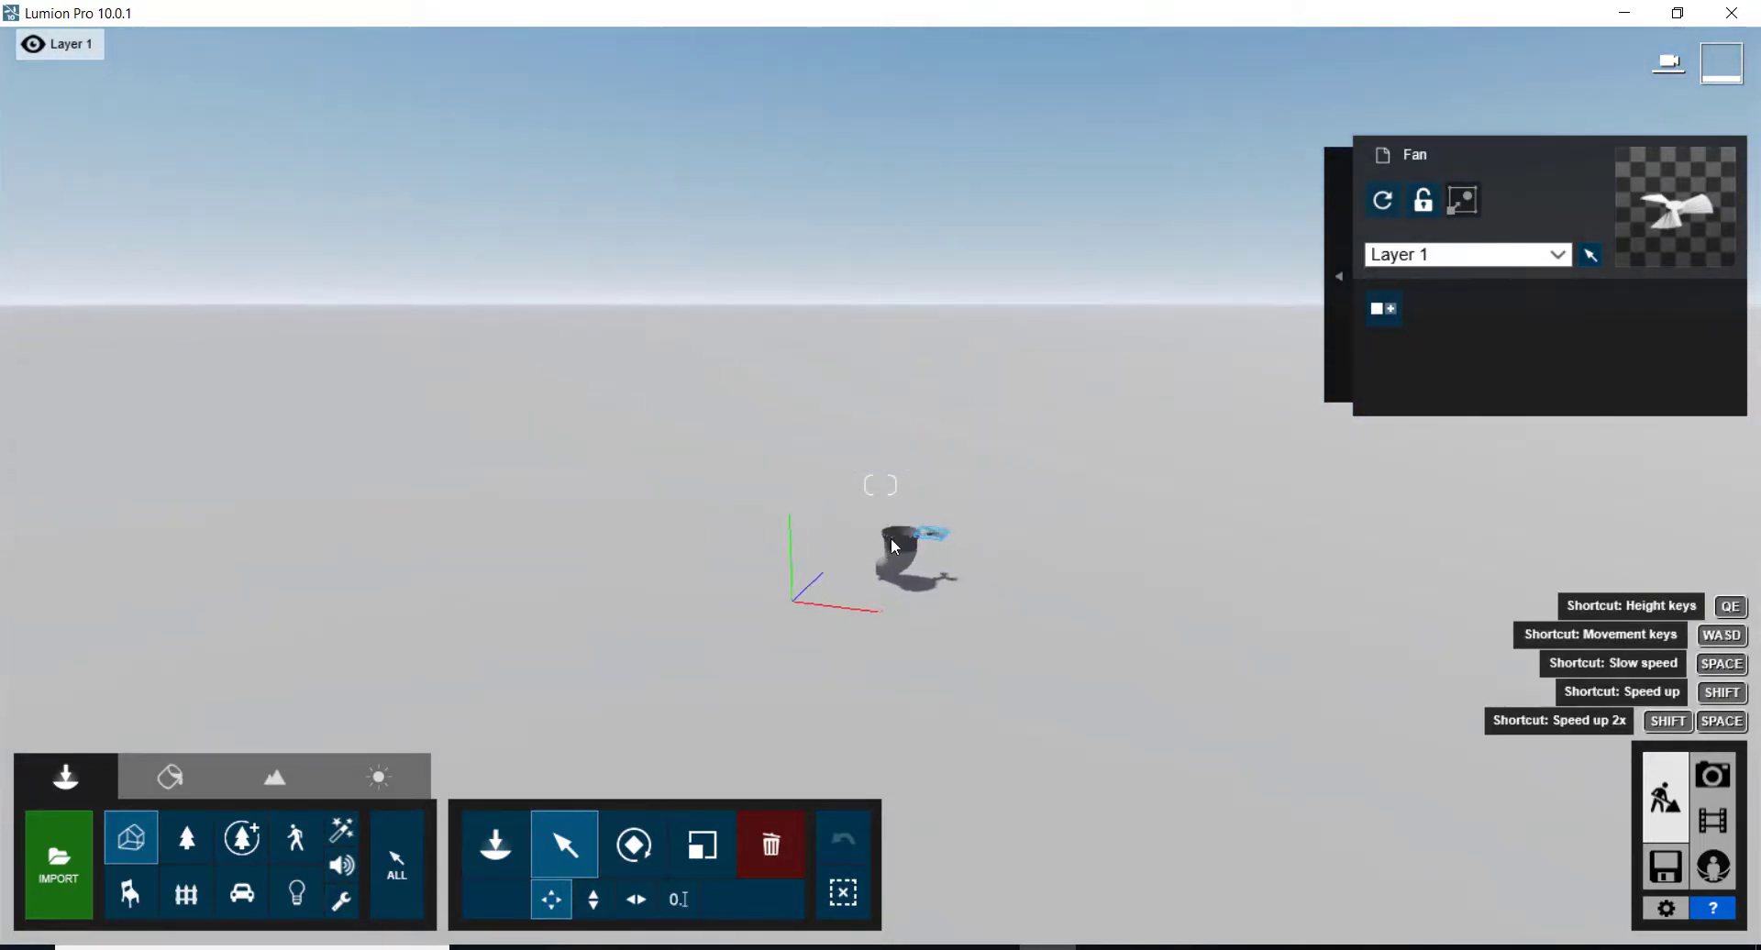
pyautogui.scroll(6, 996, 677)
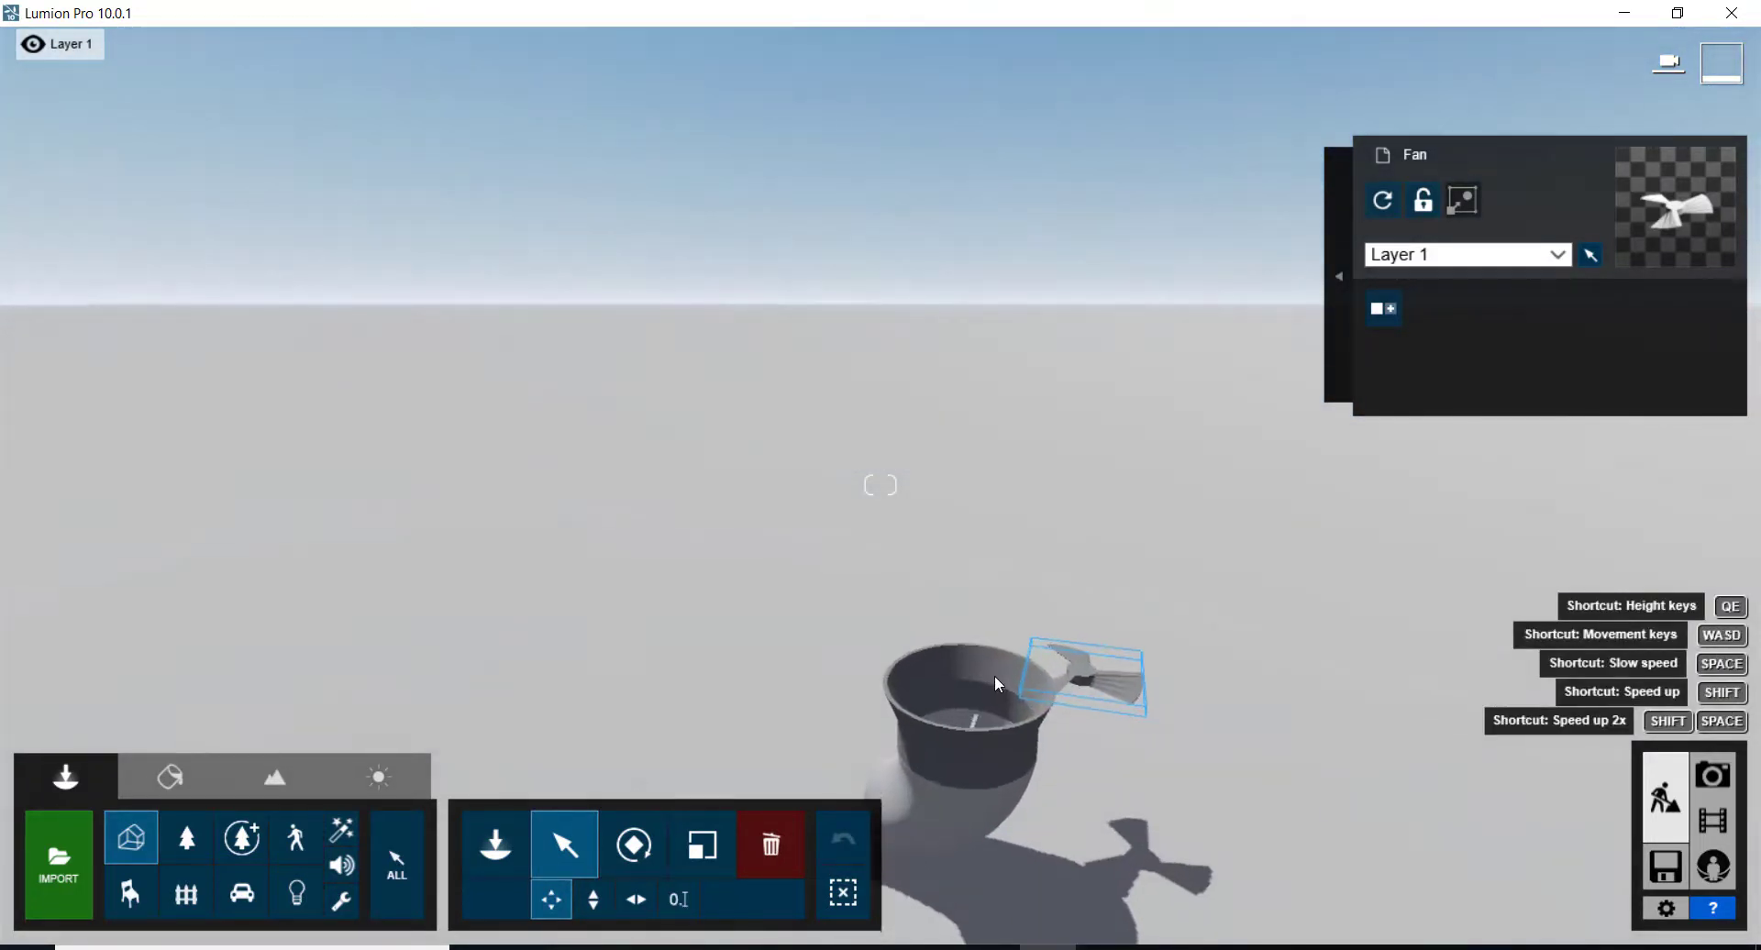
pyautogui.scroll(-1, 965, 576)
pyautogui.scroll(-3, 963, 570)
pyautogui.moveTo(1031, 825); pyautogui.dragTo(1014, 618, button='right')
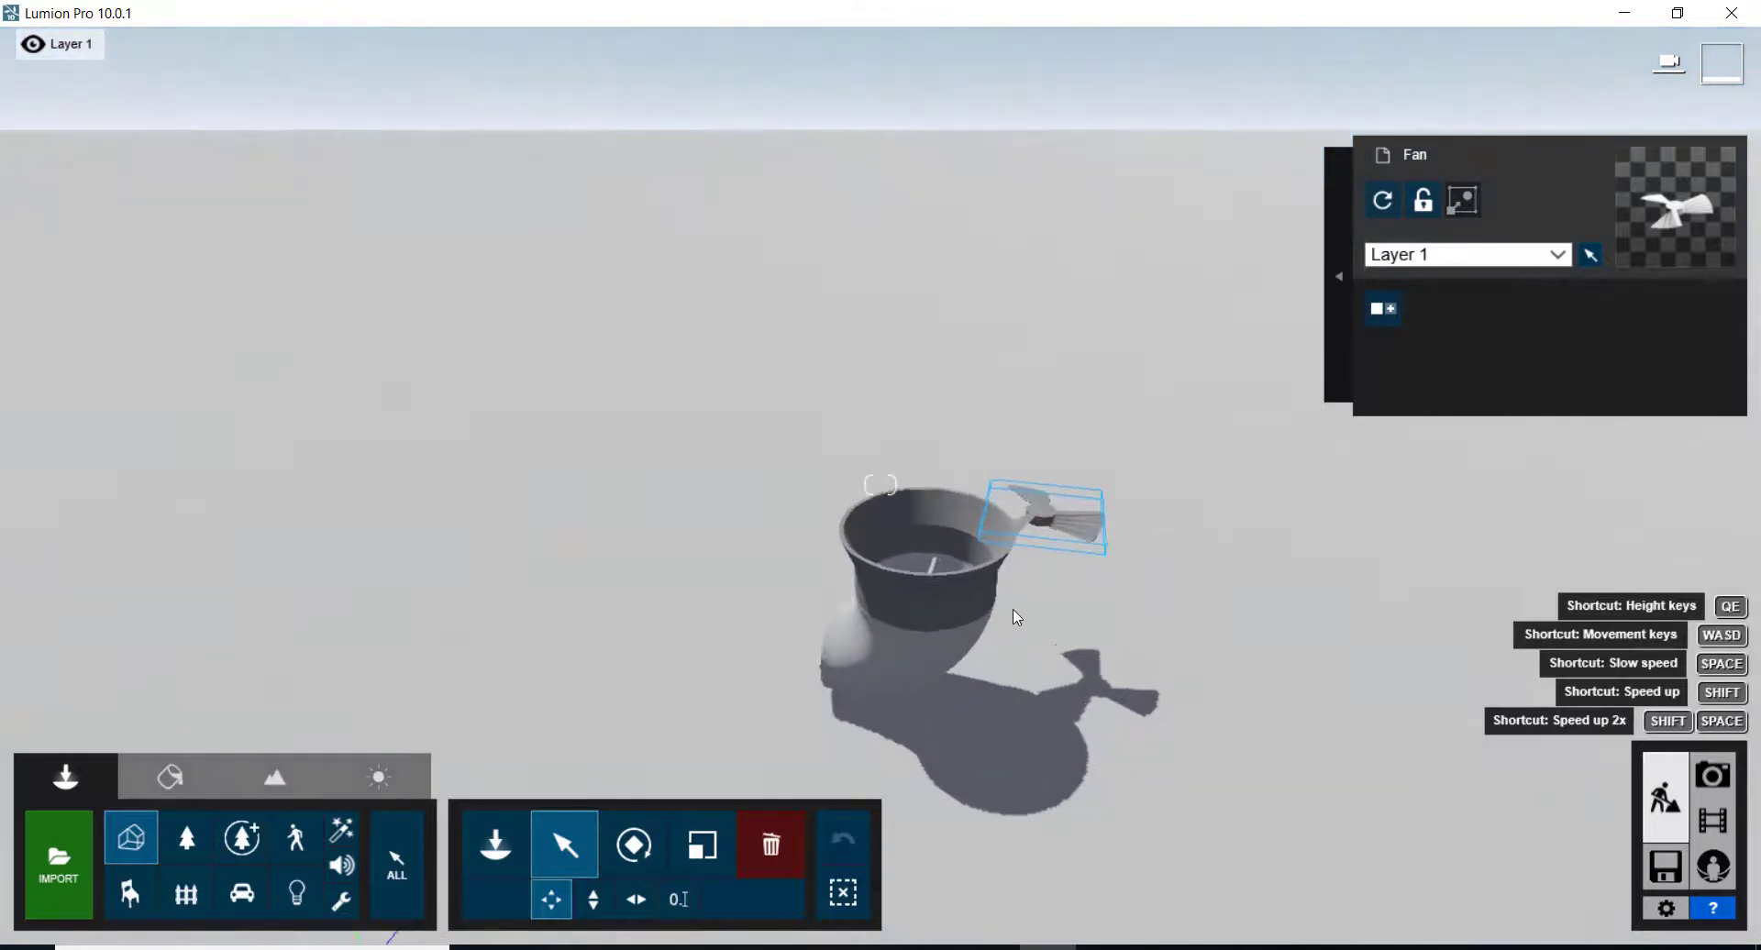
pyautogui.scroll(4, 1014, 617)
pyautogui.moveTo(877, 701); pyautogui.dragTo(874, 676, button='right')
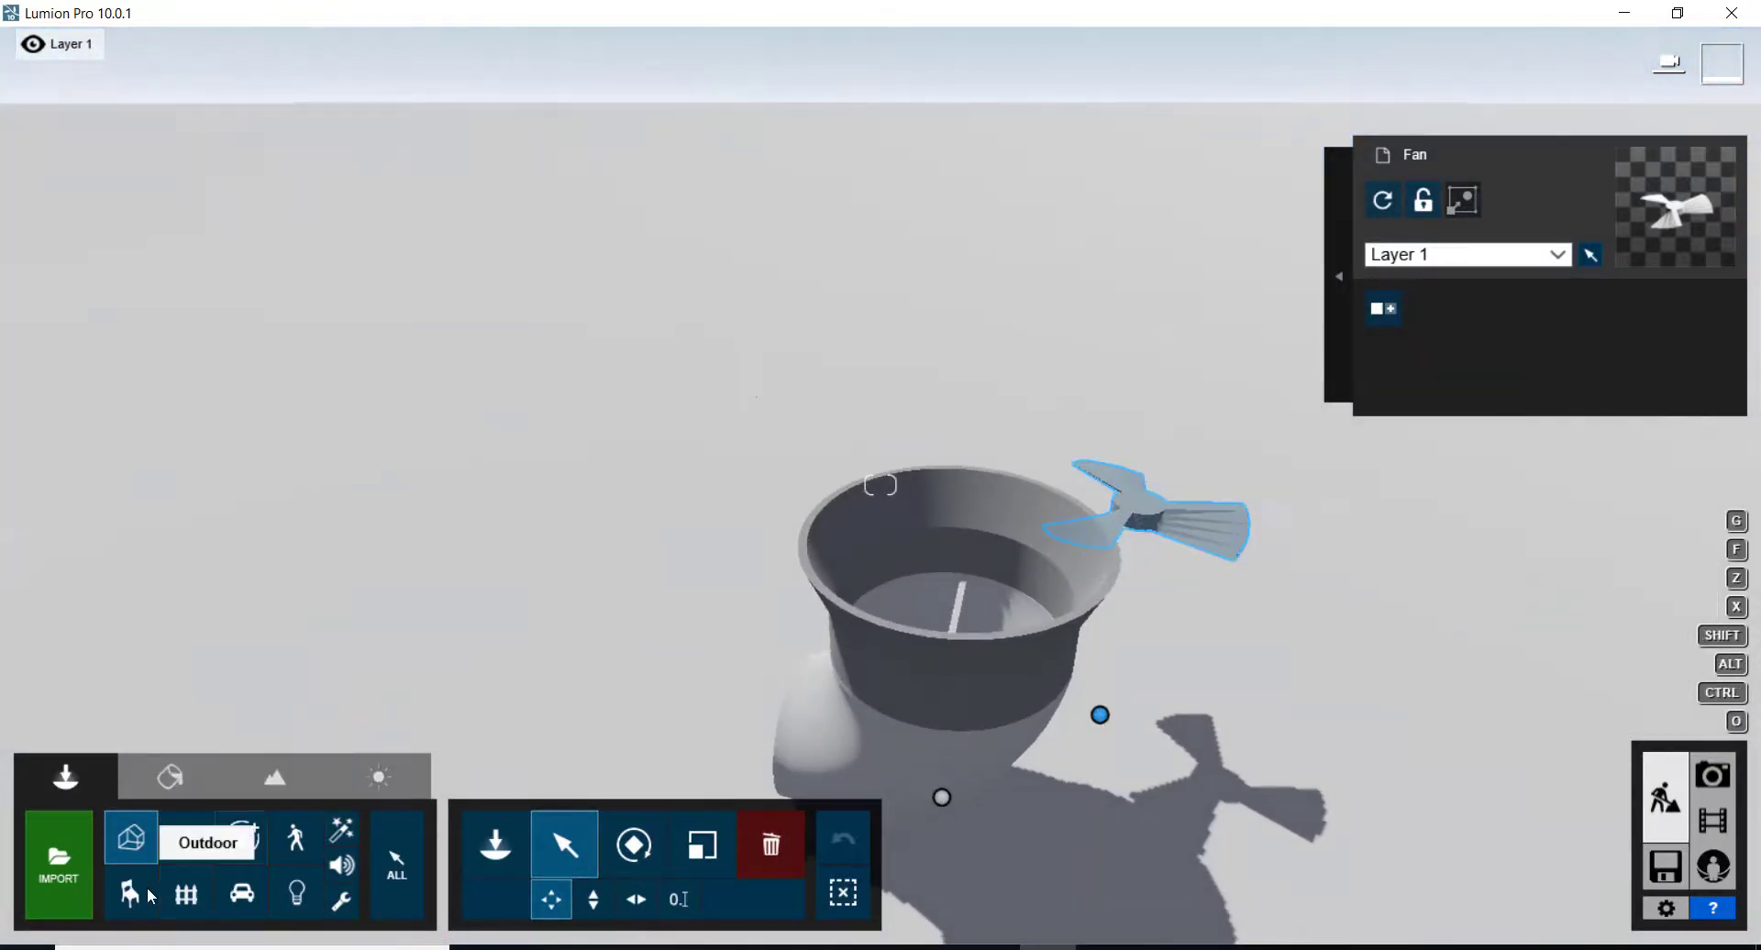
pyautogui.click(170, 777)
pyautogui.click(950, 691)
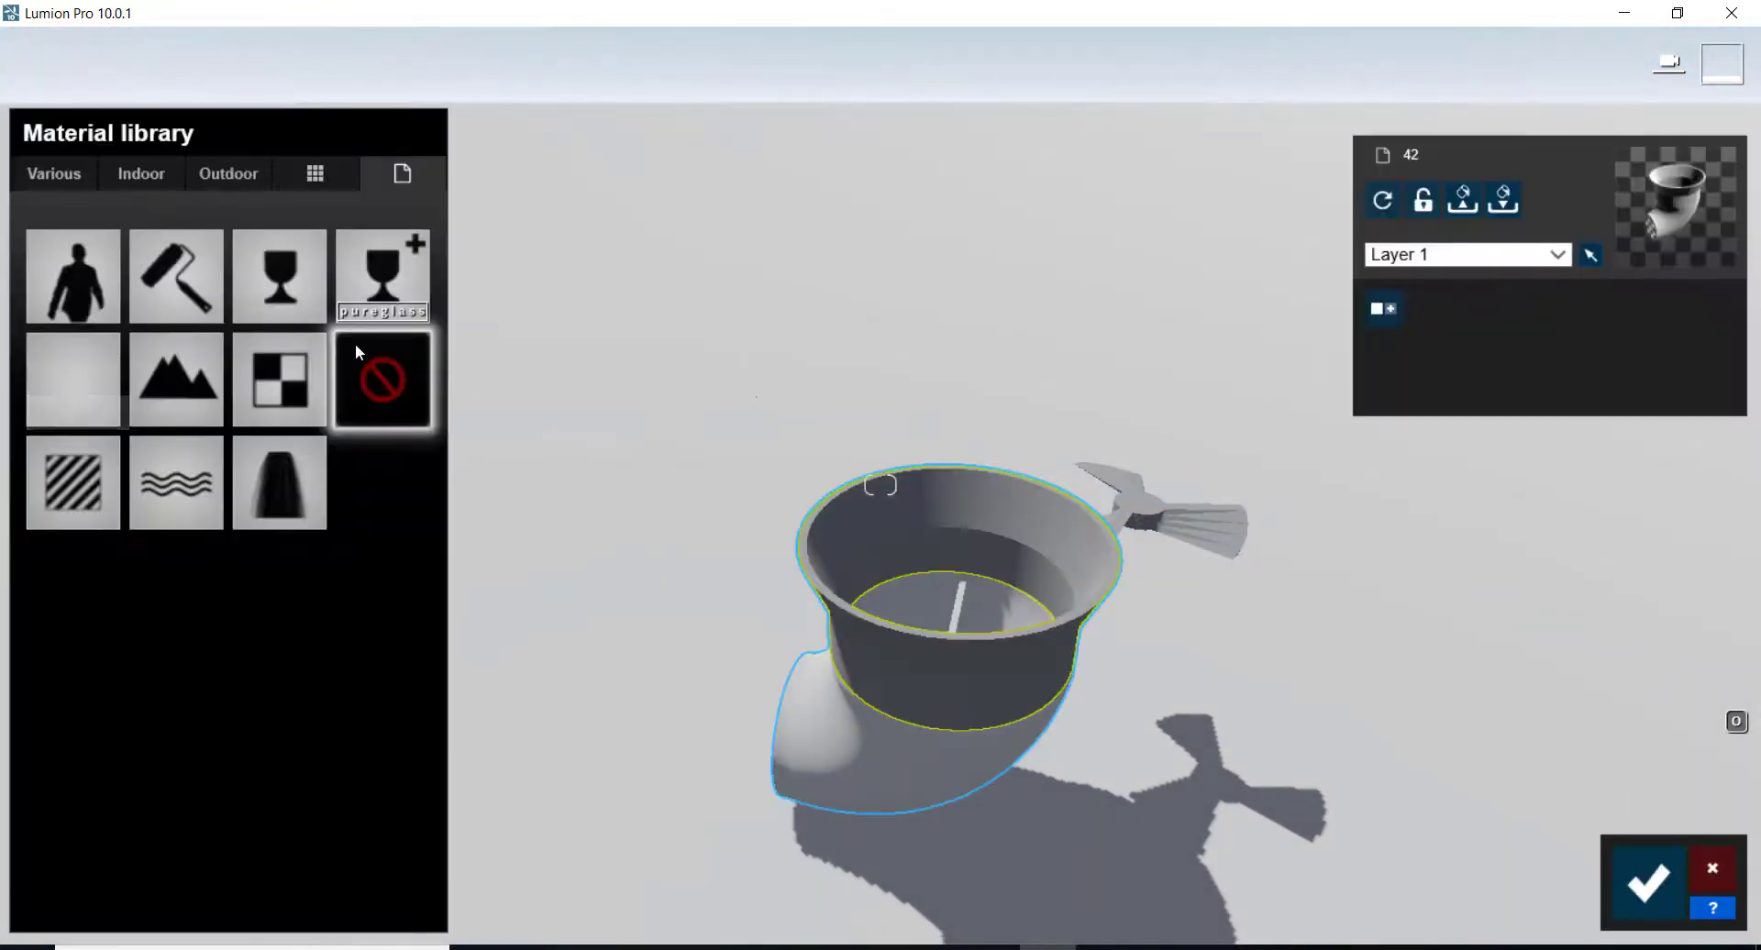
pyautogui.click(137, 181)
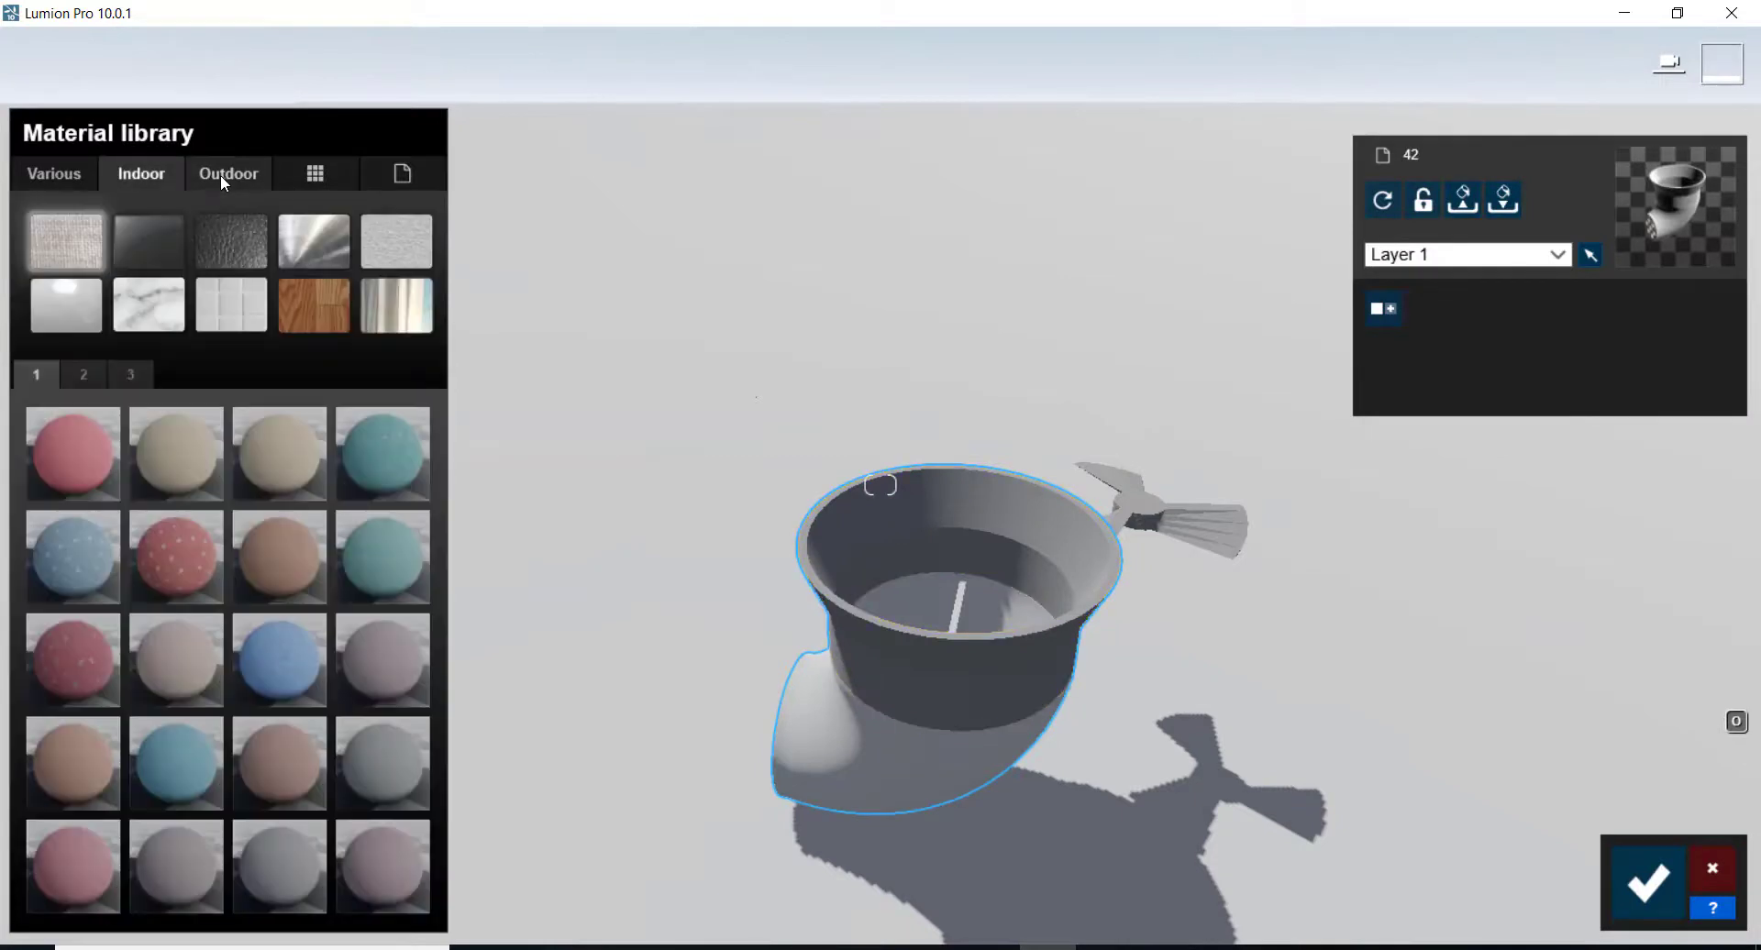
pyautogui.click(314, 240)
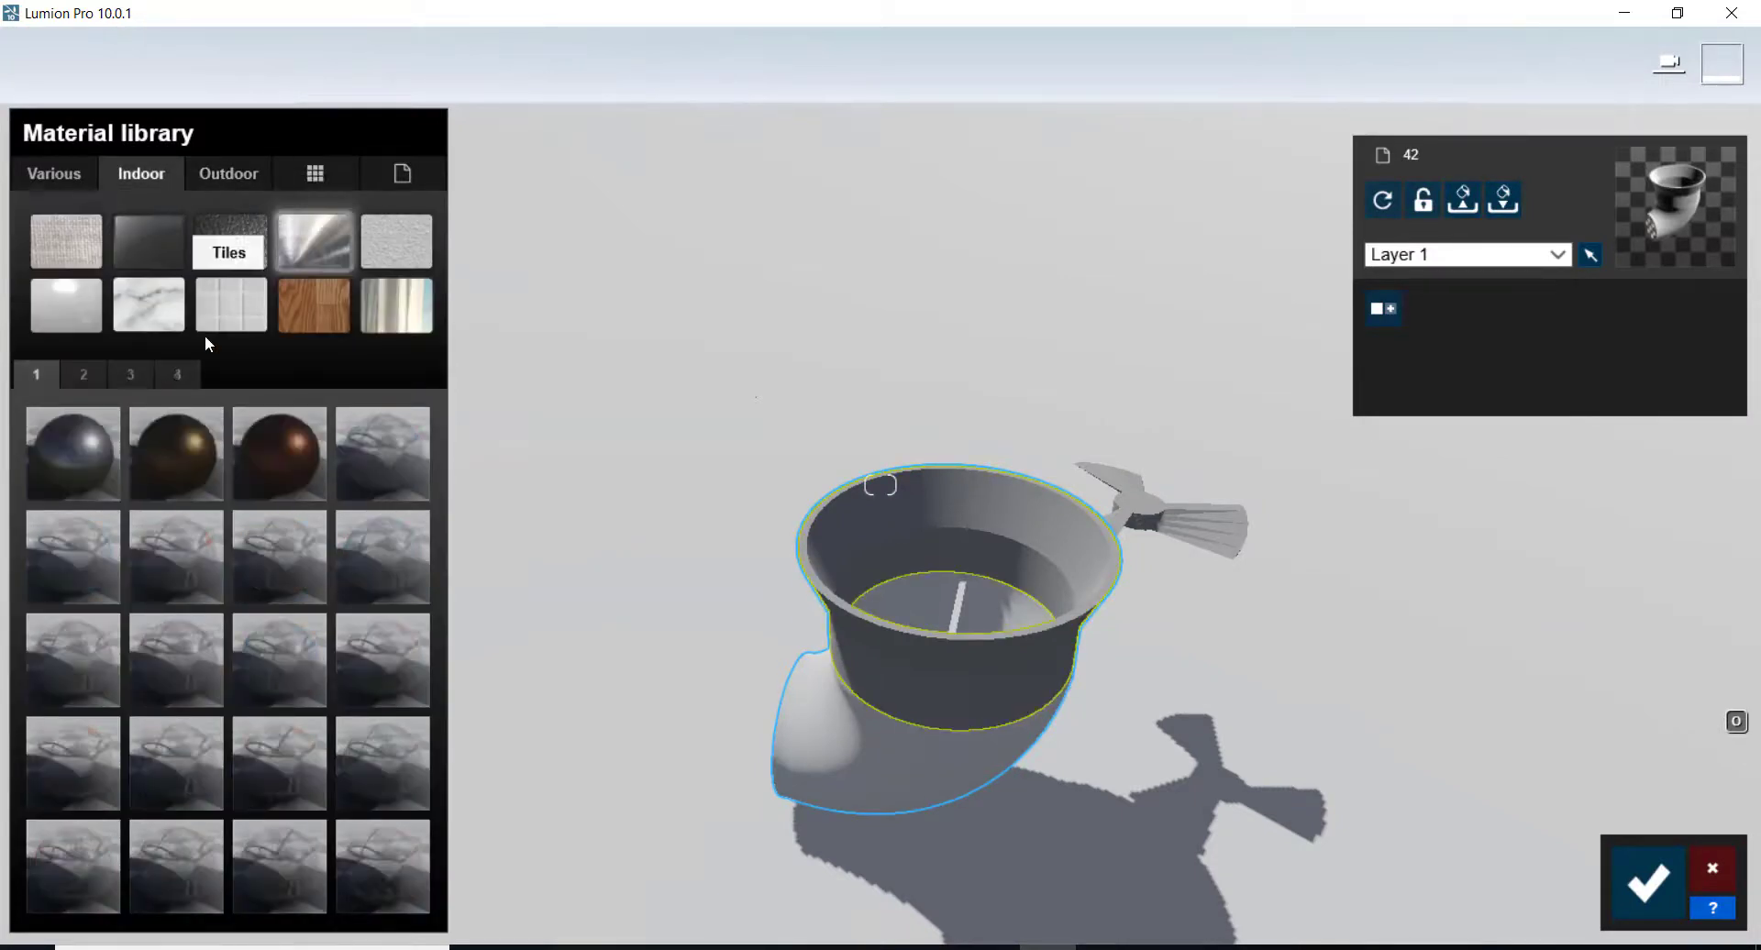
pyautogui.click(86, 372)
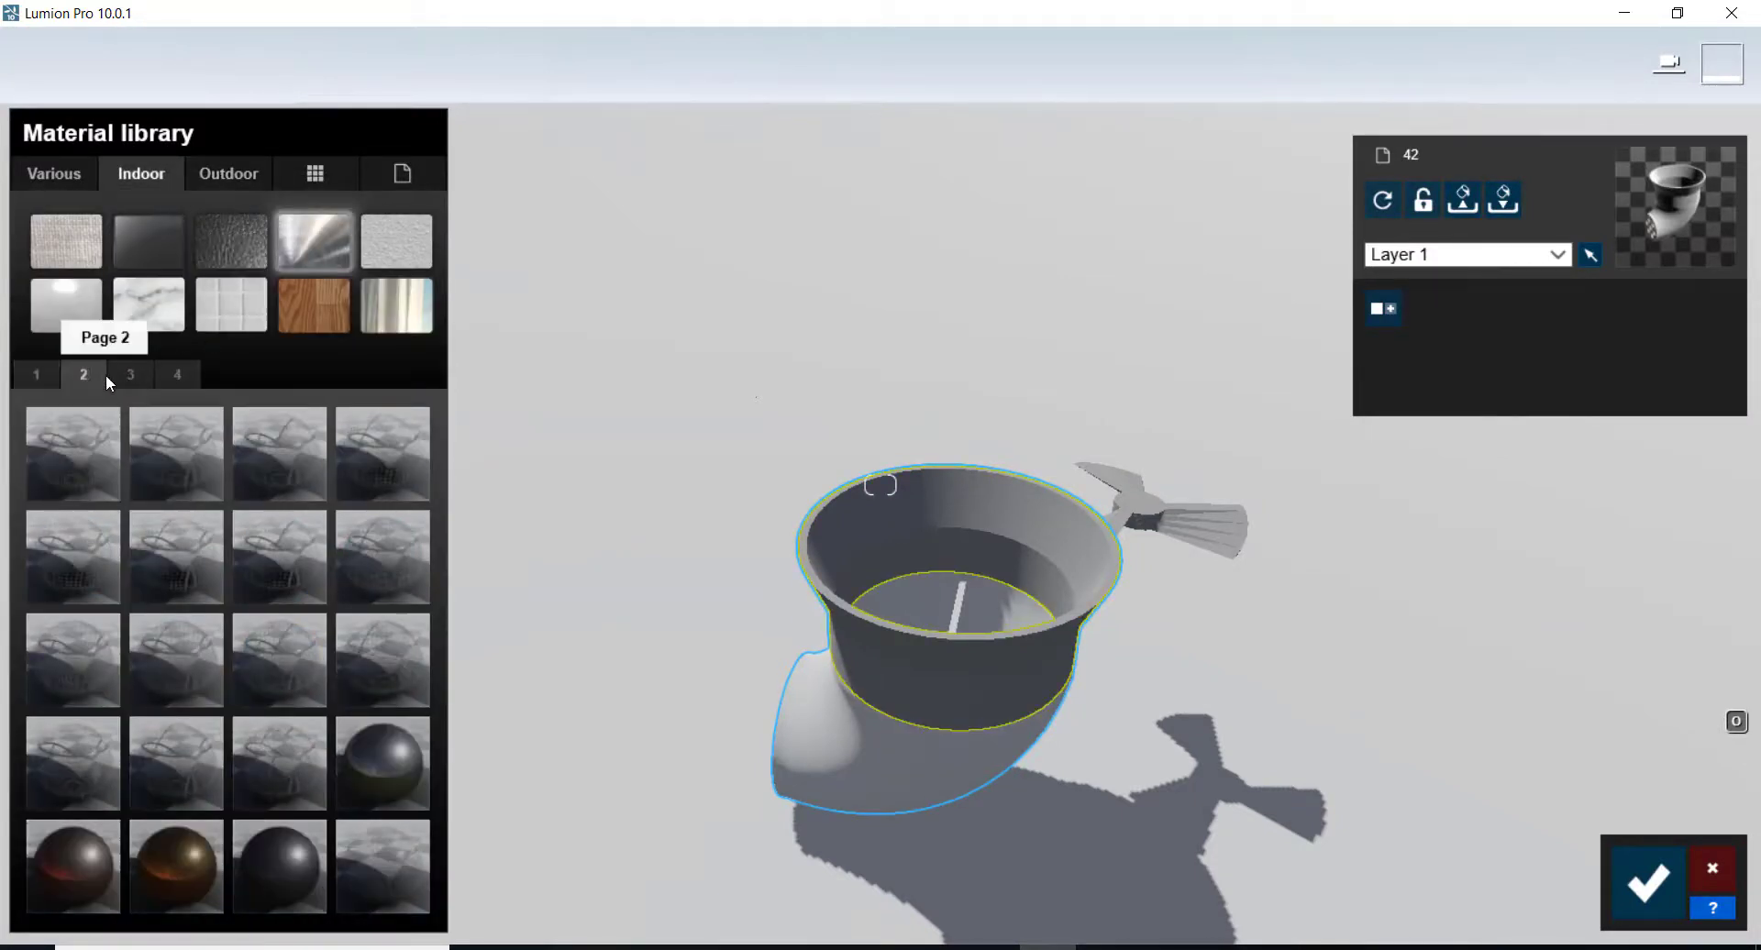
pyautogui.click(75, 864)
# - Apply the indoor metal material Copper to the lower curved body of the holder as well
pyautogui.click(772, 706)
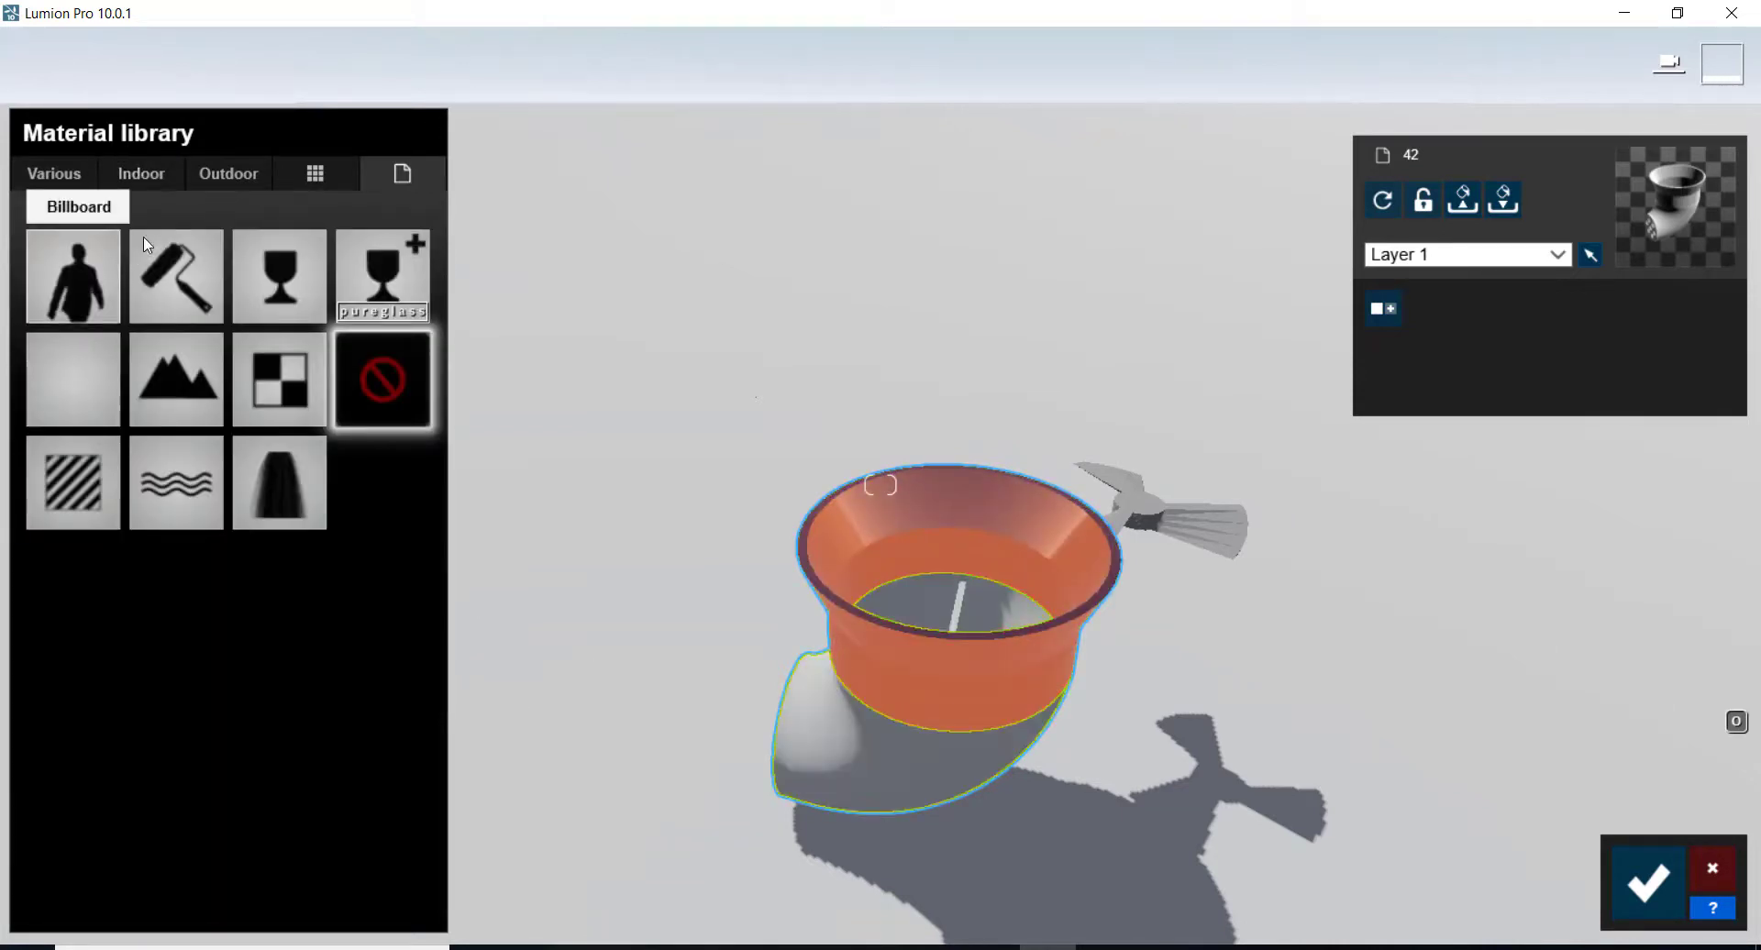
pyautogui.click(899, 630)
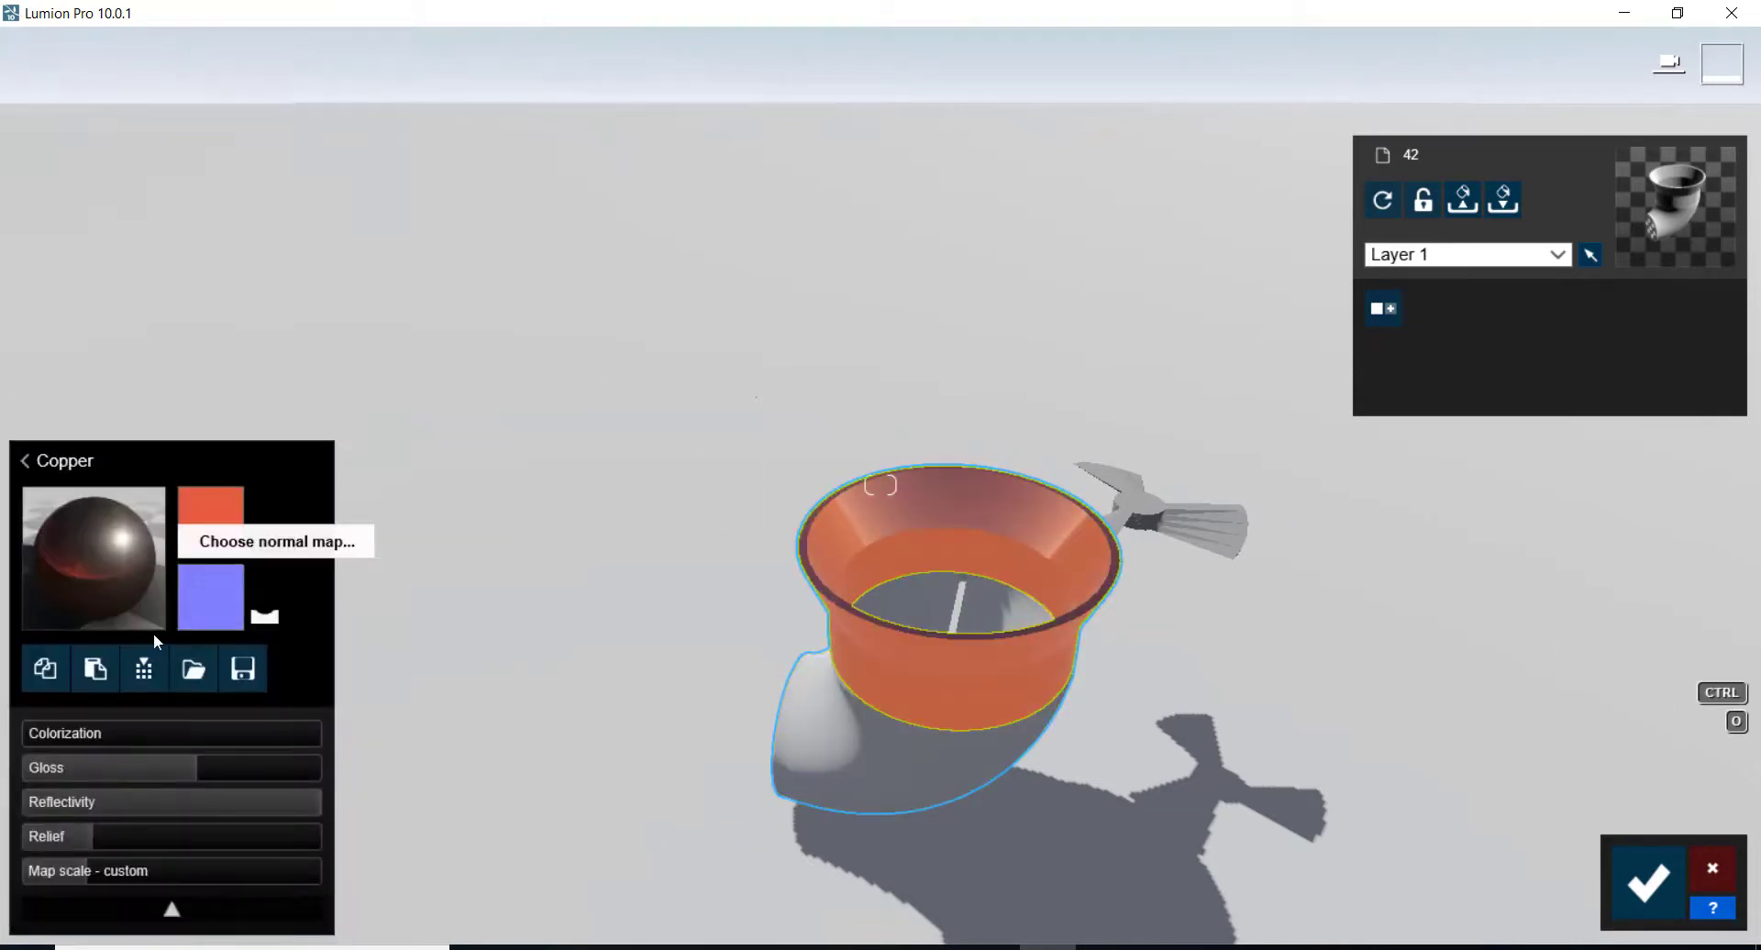
pyautogui.click(48, 670)
pyautogui.click(885, 738)
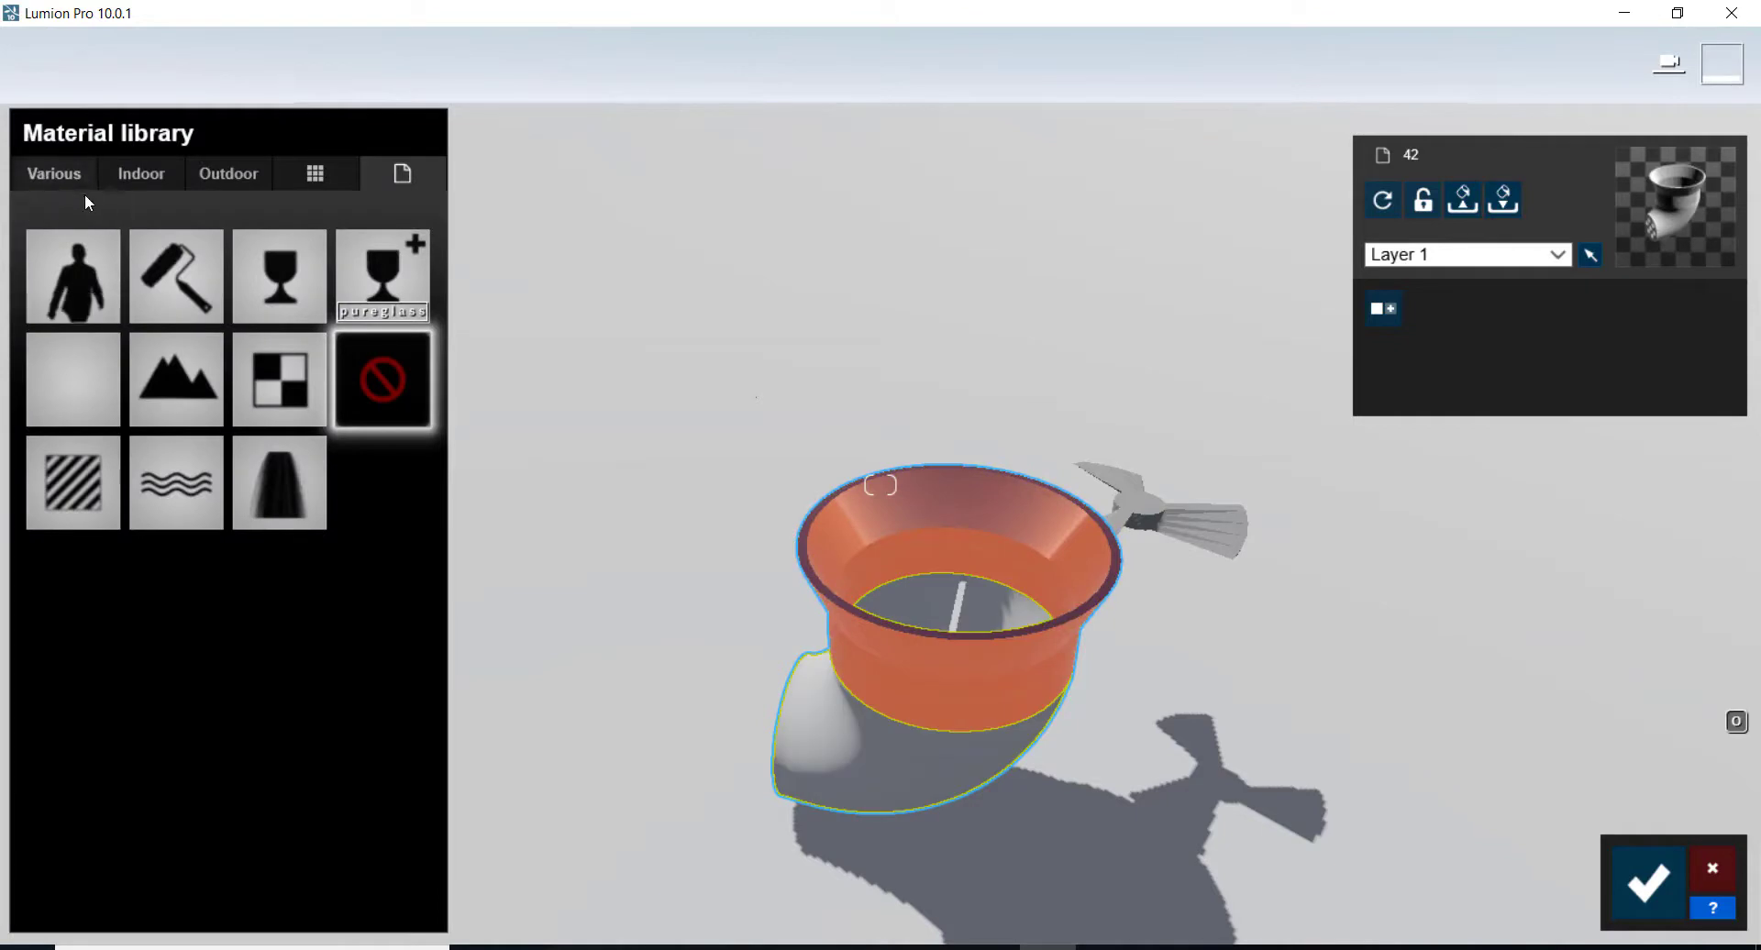
pyautogui.click(146, 173)
pyautogui.click(312, 243)
pyautogui.click(84, 372)
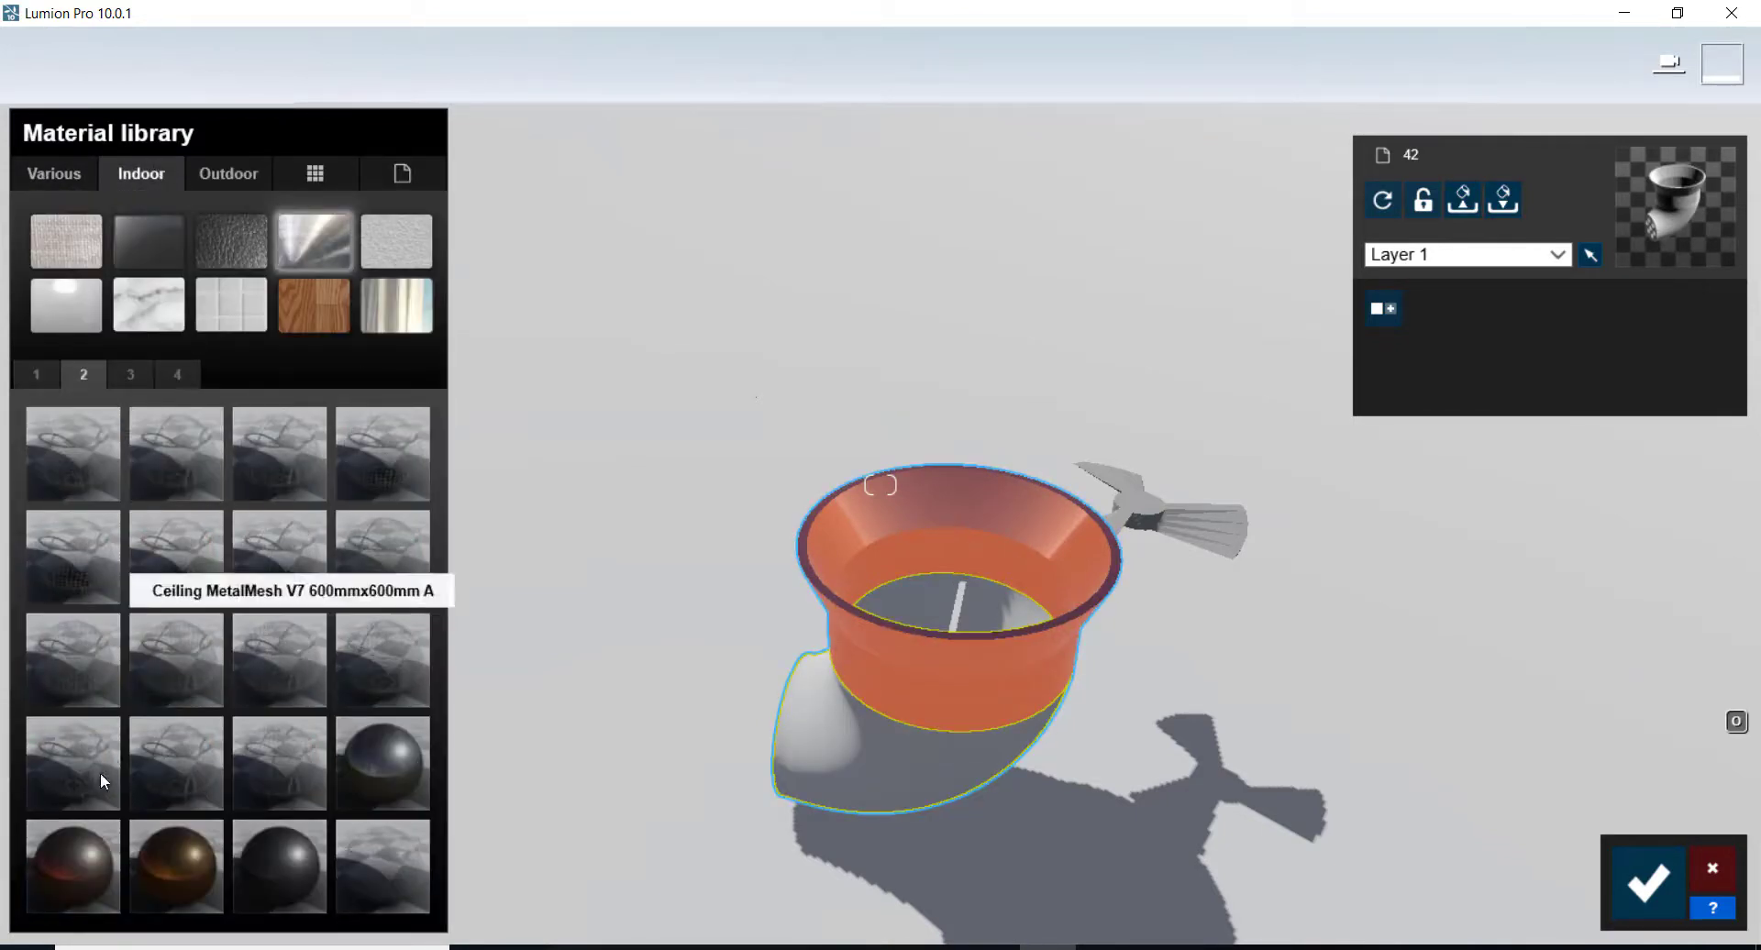
pyautogui.click(73, 858)
# - Apply the indoor metal material Copper to the fan and save the material changes
pyautogui.click(1069, 549)
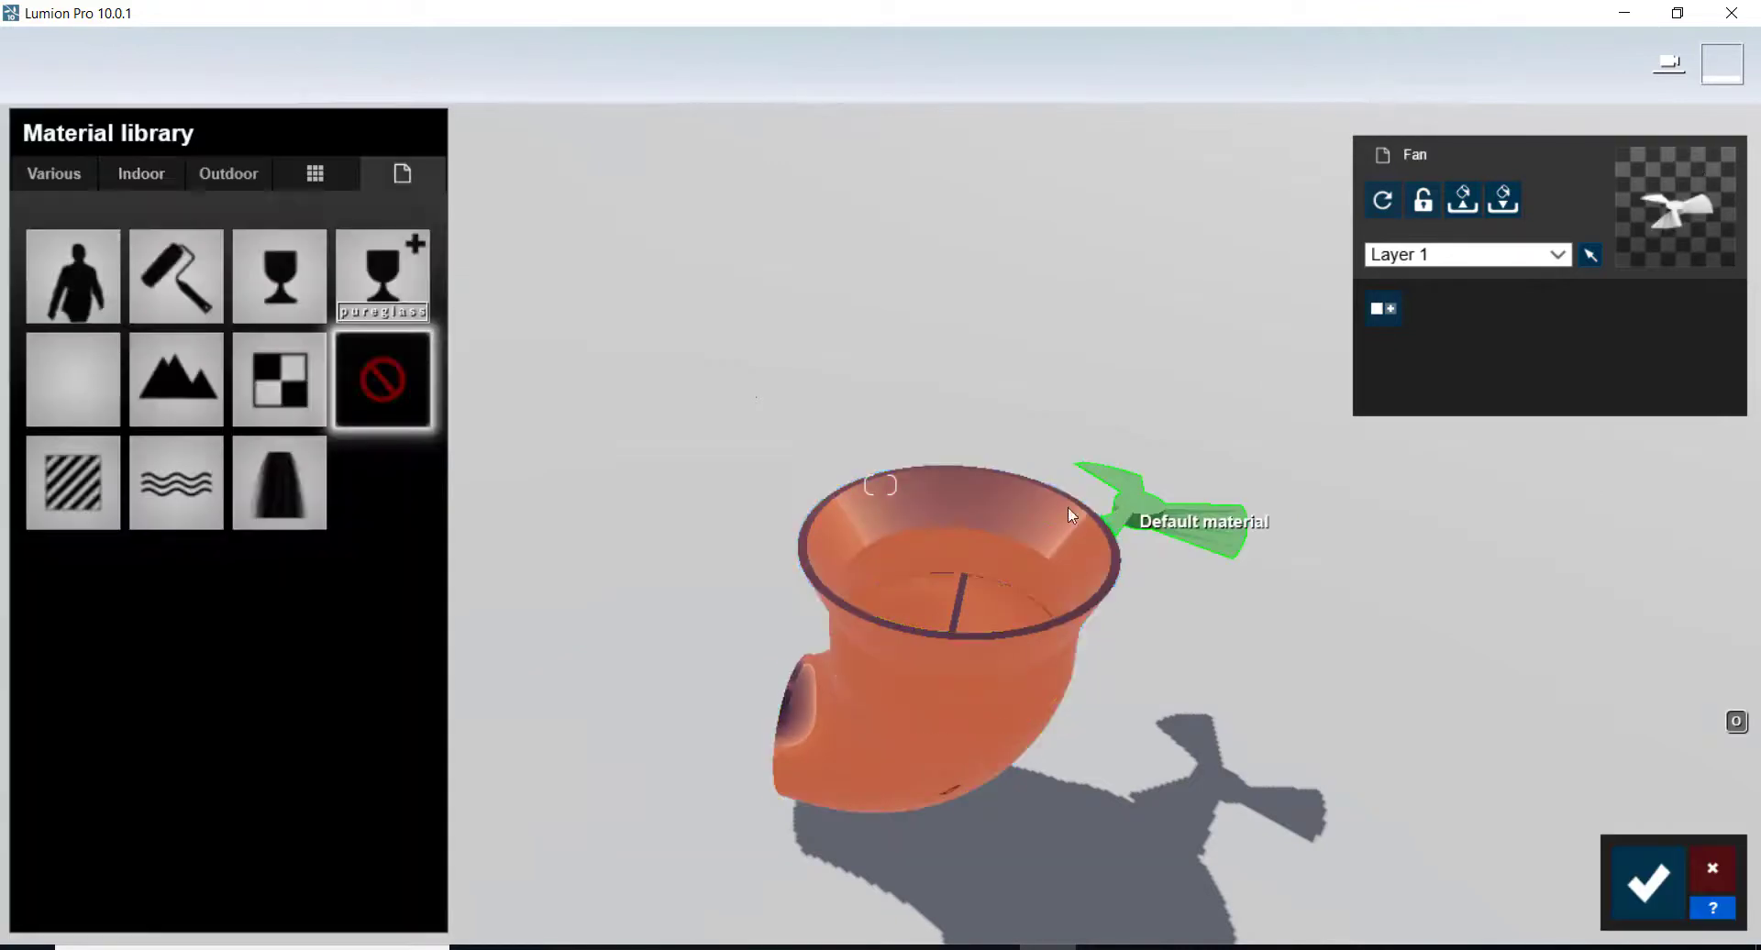
pyautogui.click(146, 174)
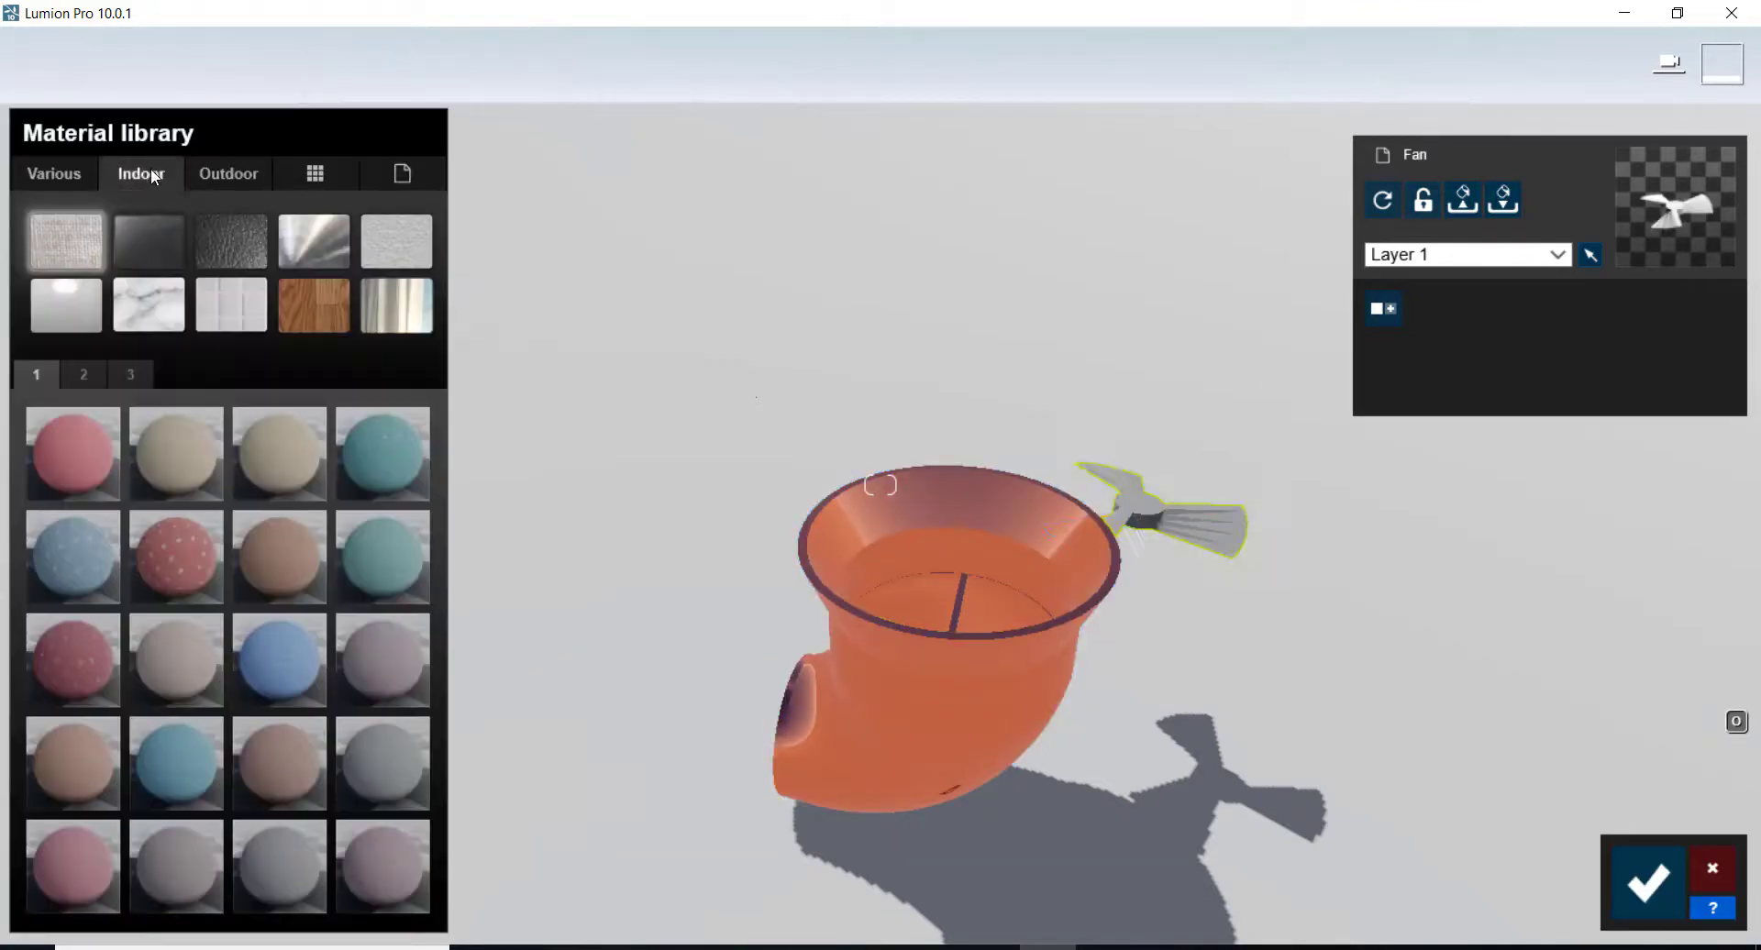
pyautogui.click(295, 265)
pyautogui.click(131, 376)
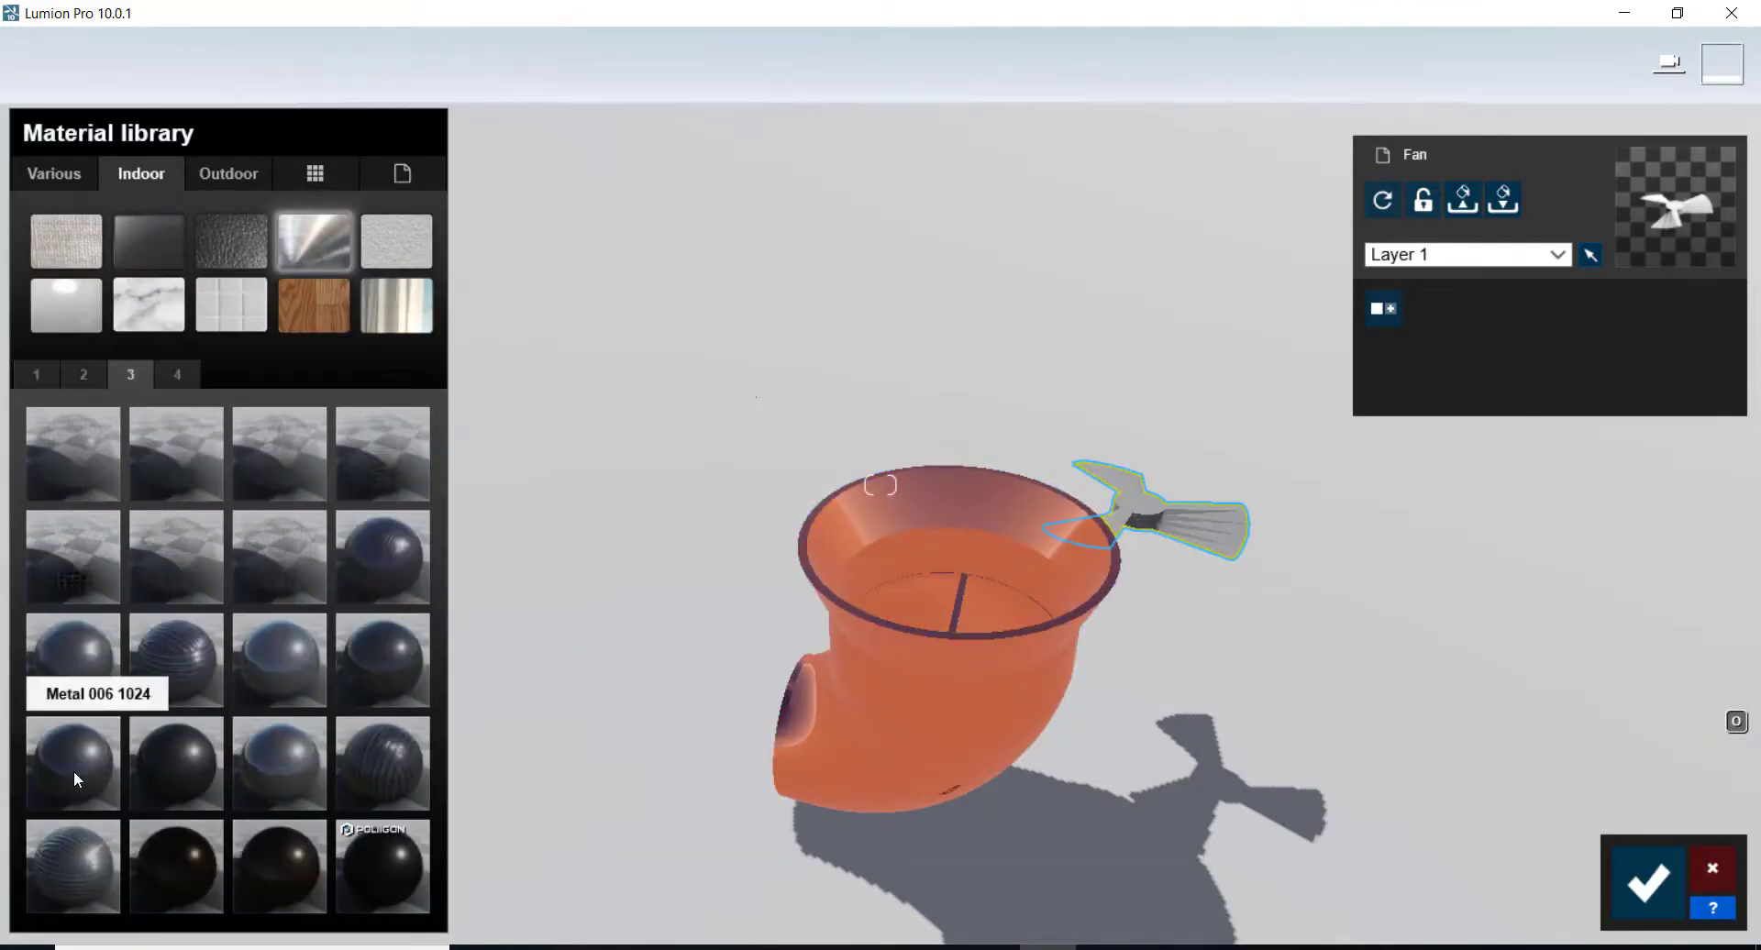
pyautogui.click(84, 374)
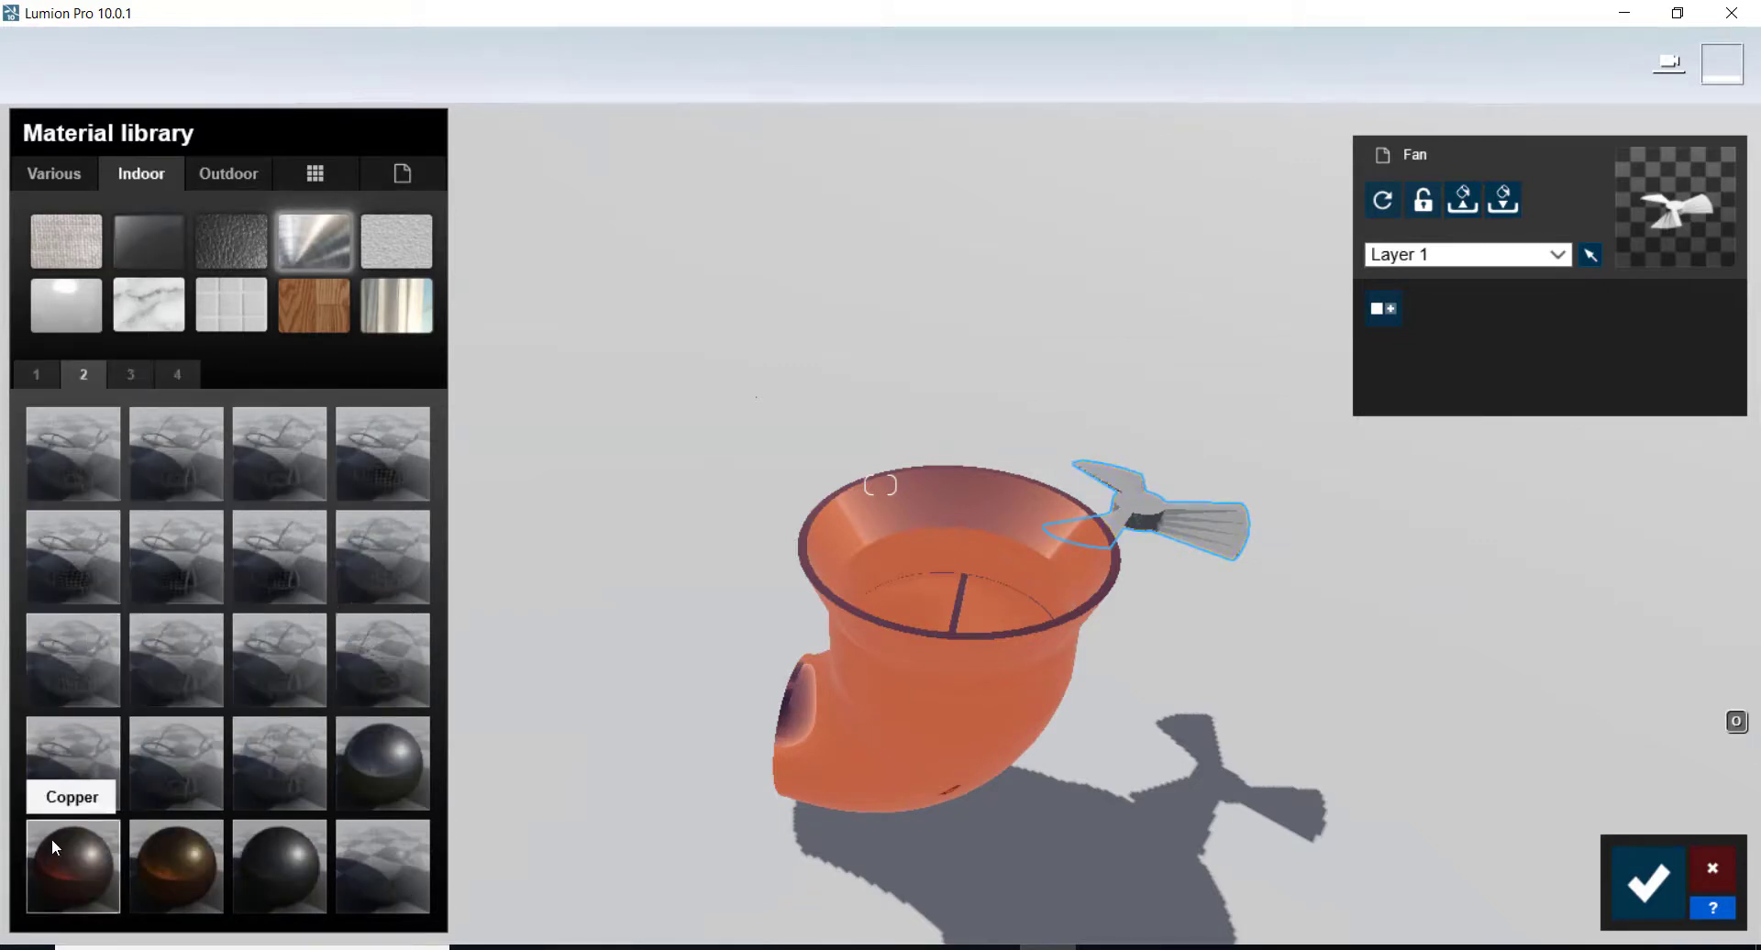
pyautogui.click(73, 862)
pyautogui.scroll(2, 1245, 552)
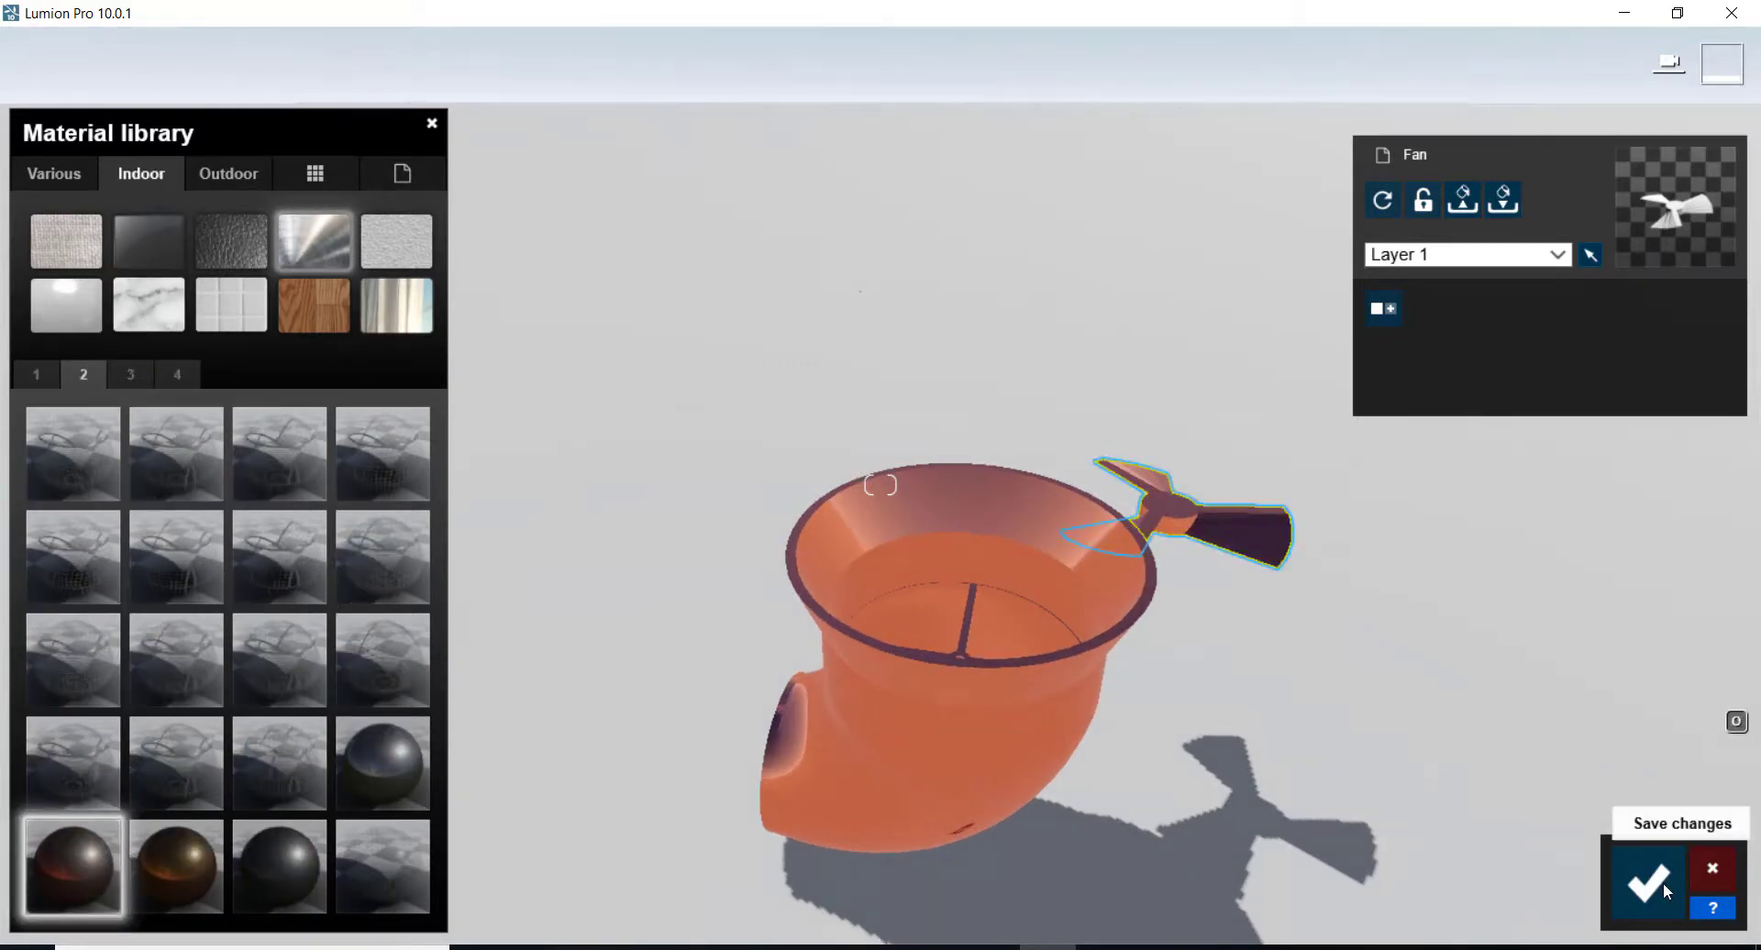
pyautogui.click(1649, 883)
# - Return to object editing and move the fan horizontally until it sits over the holder's opening
pyautogui.click(70, 773)
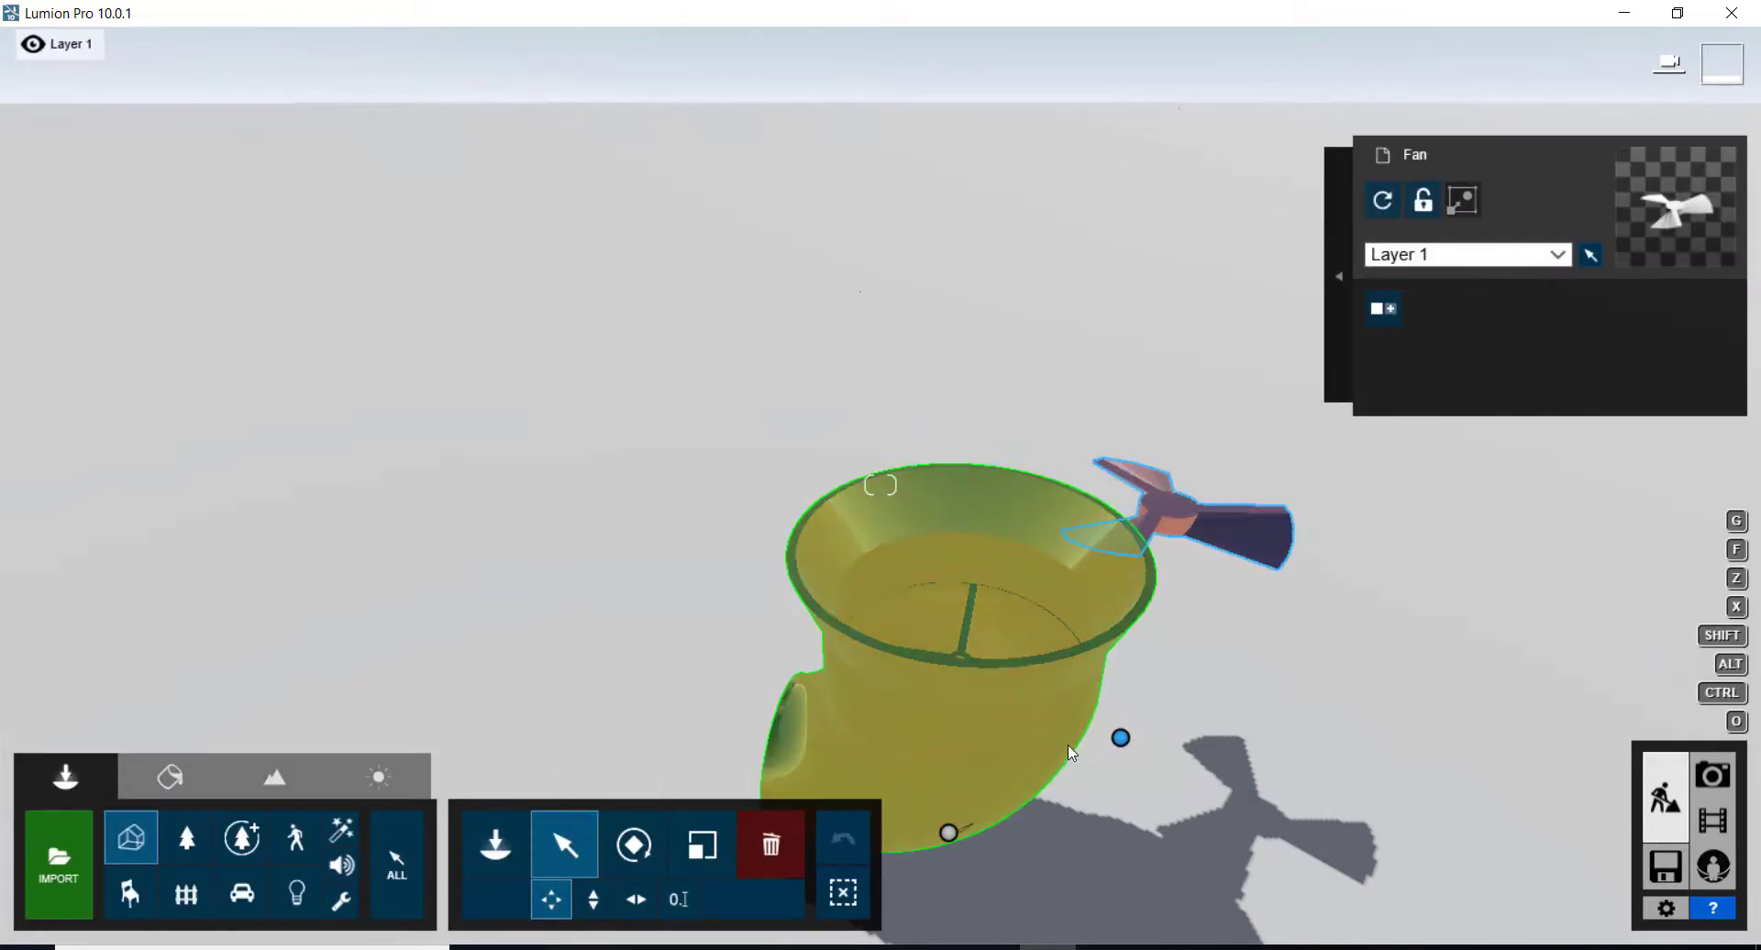
pyautogui.moveTo(1120, 738); pyautogui.dragTo(926, 740)
pyautogui.scroll(-3, 896, 552)
pyautogui.moveTo(896, 552); pyautogui.dragTo(921, 632, button='right')
pyautogui.moveTo(899, 174); pyautogui.dragTo(896, 106, button='right')
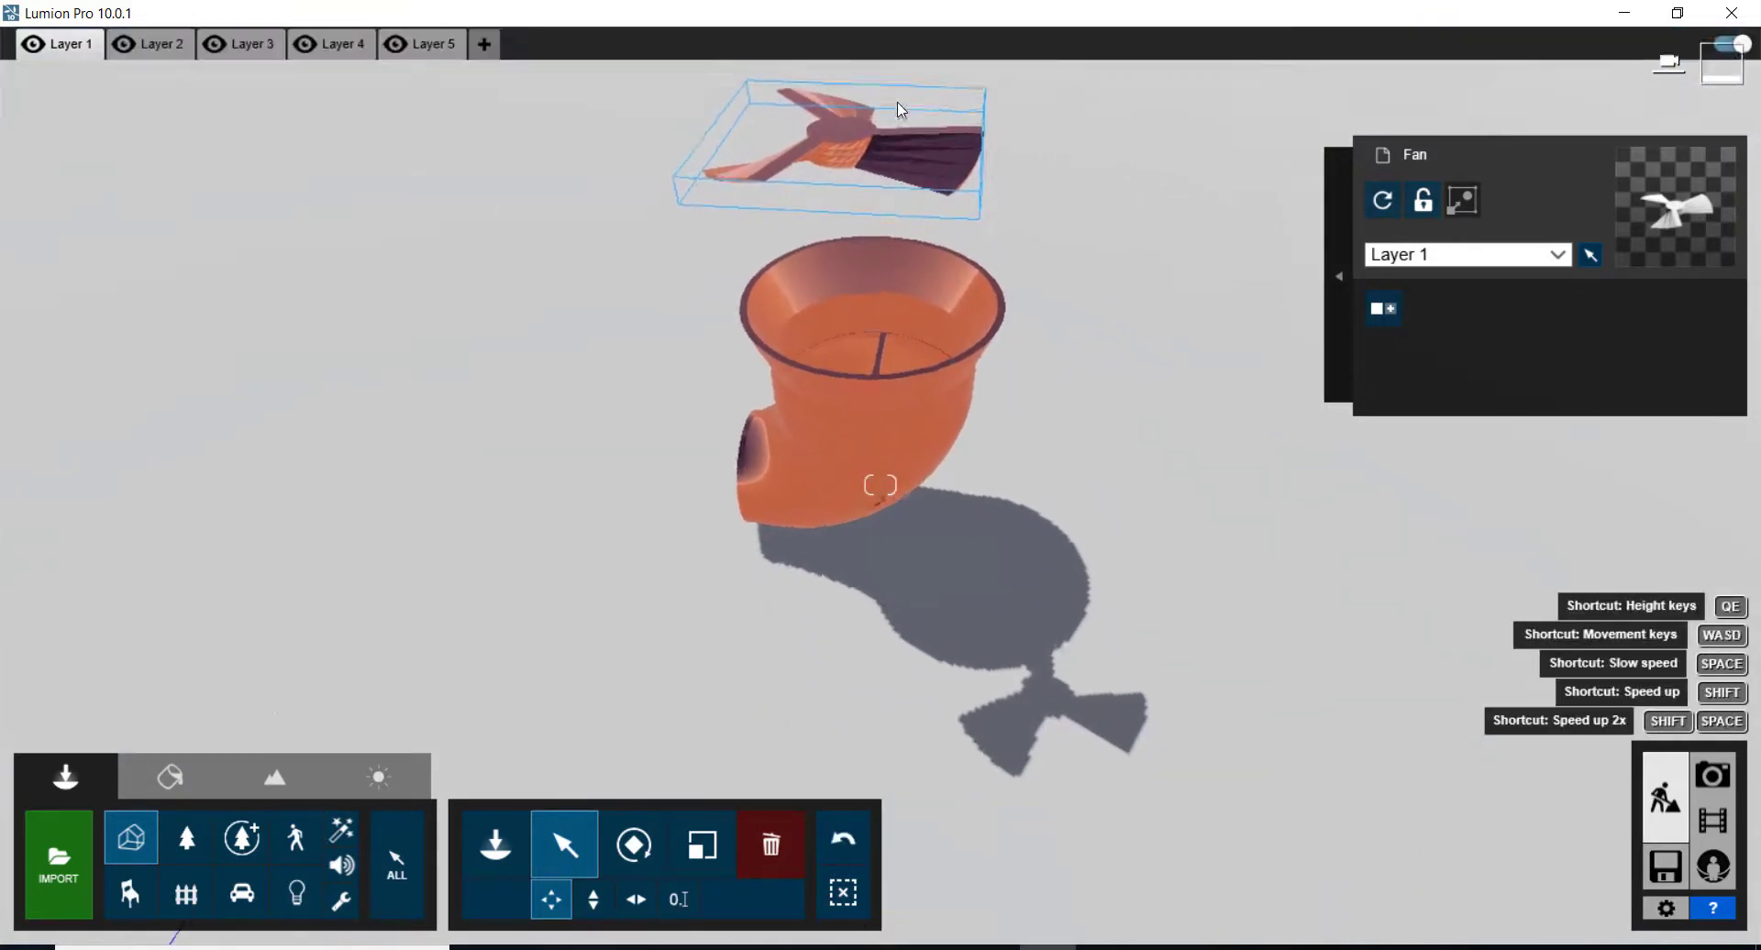
# - Lower the fan vertically by about 3.9 m towards the inside of the holder
pyautogui.scroll(3, 880, 259)
pyautogui.scroll(-1, 876, 303)
pyautogui.moveTo(876, 303); pyautogui.dragTo(839, 270, button='right')
pyautogui.scroll(1, 834, 271)
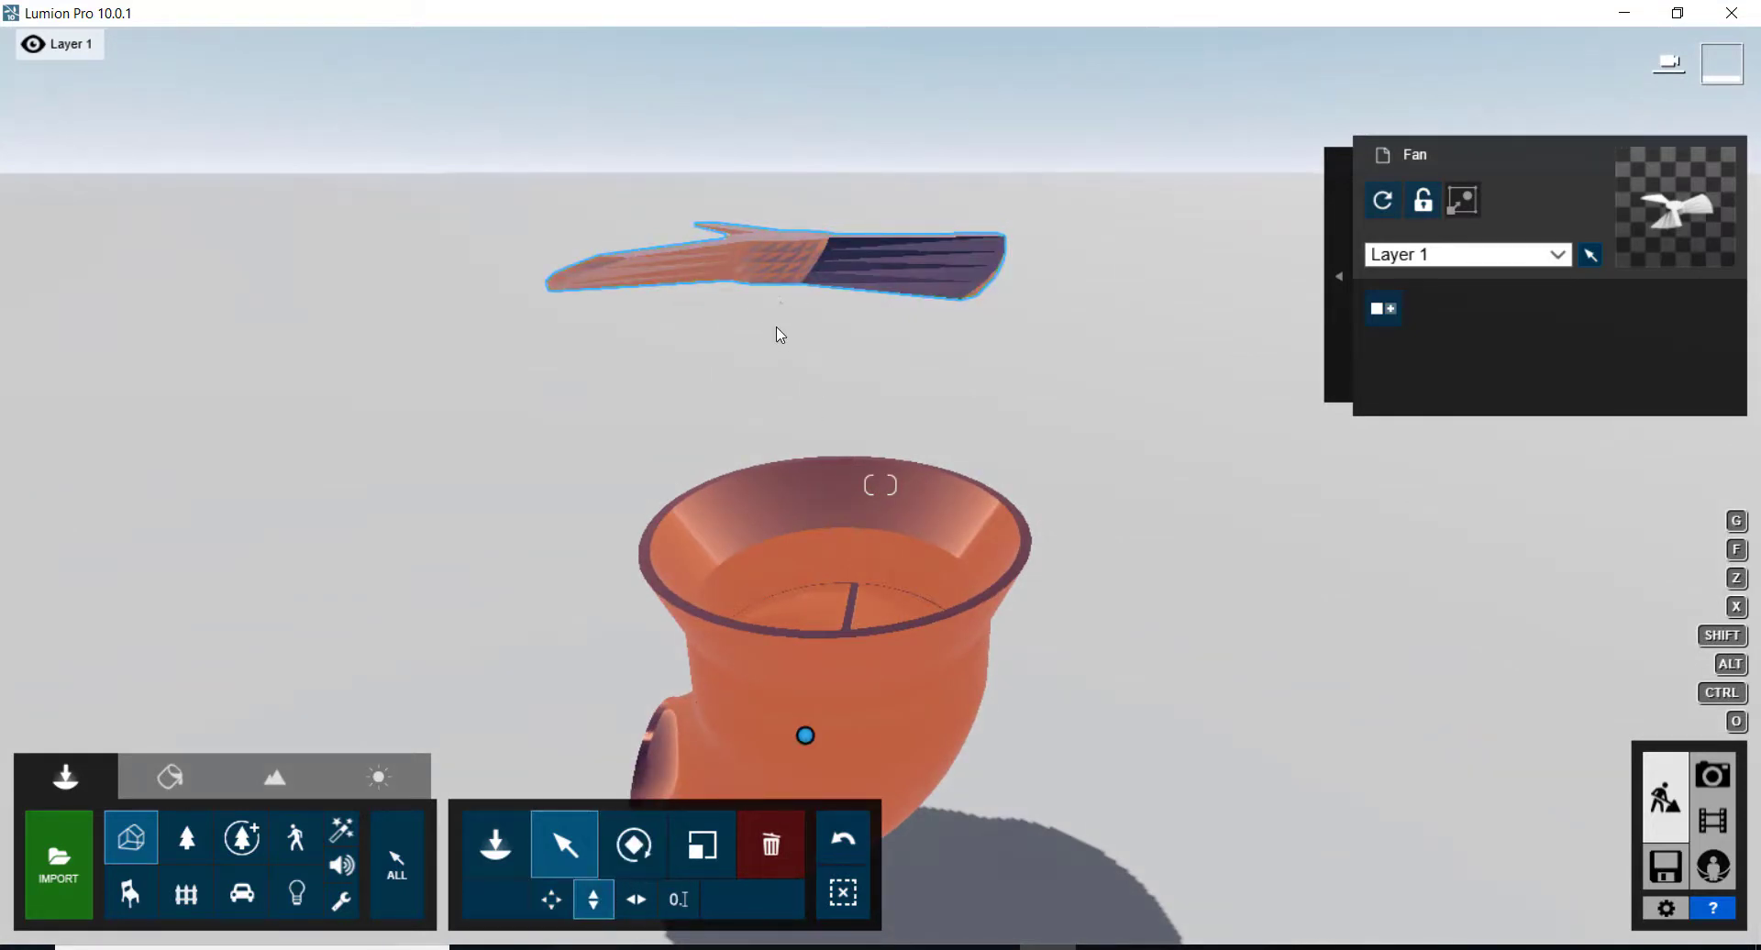
pyautogui.scroll(-3, 794, 421)
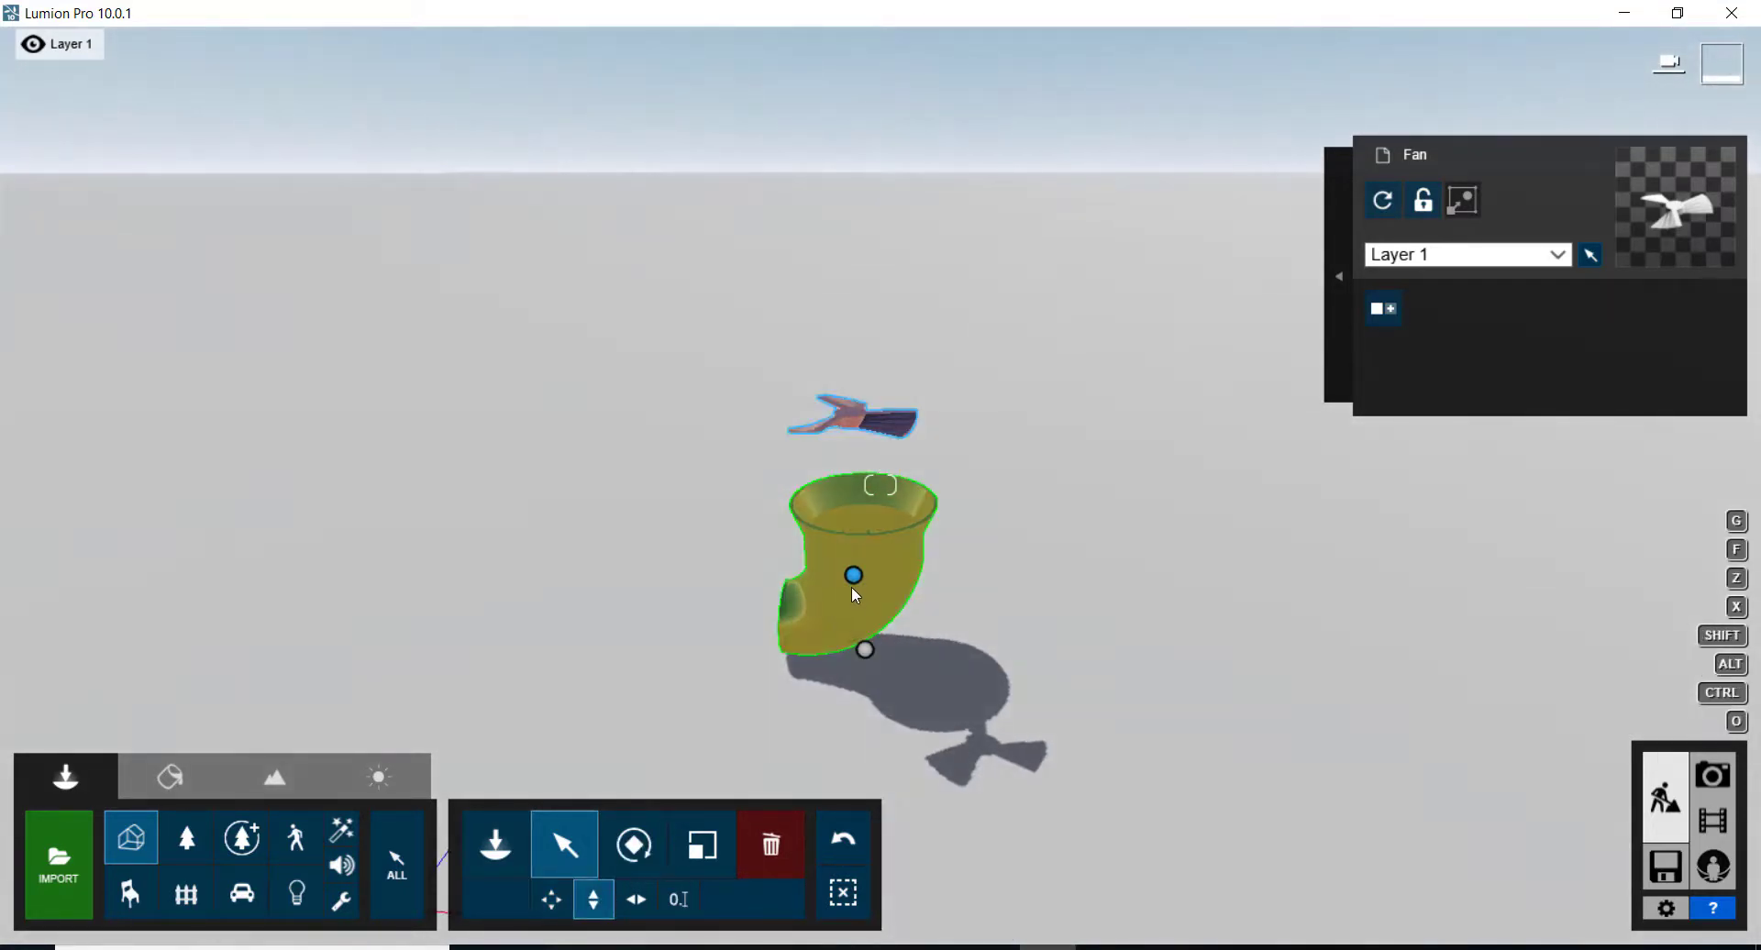
pyautogui.moveTo(852, 588); pyautogui.dragTo(839, 706)
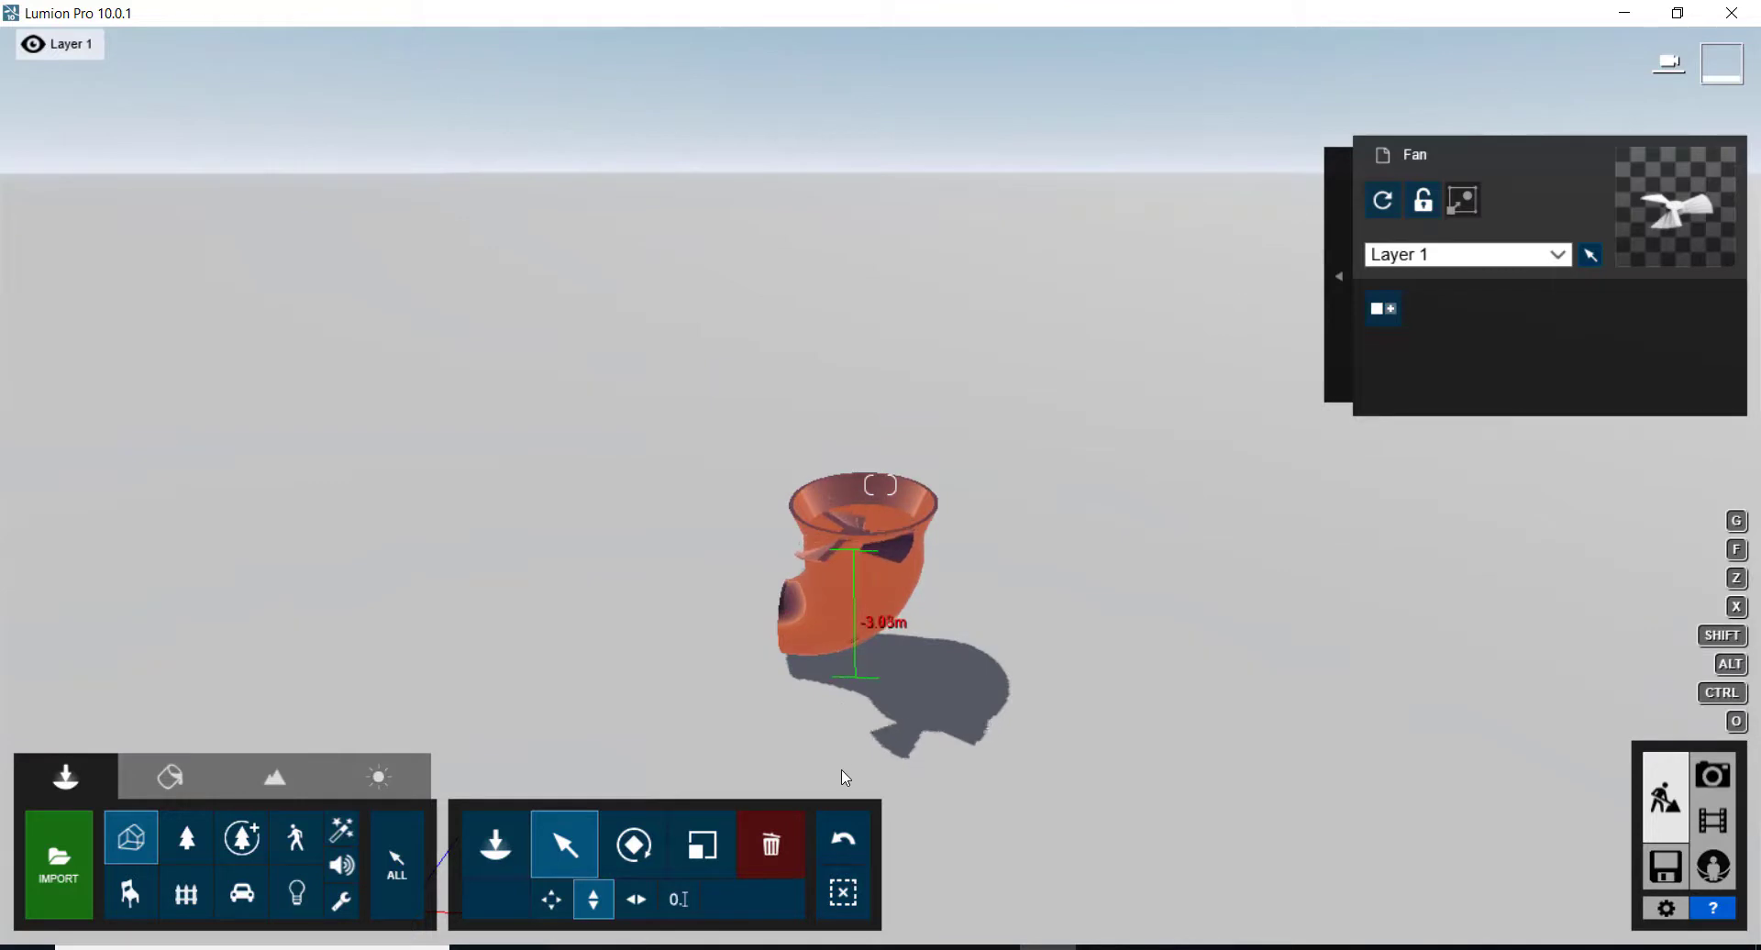
# - Move the fan horizontally until its hub sits near the centre of the holder's round opening
pyautogui.moveTo(1028, 551); pyautogui.dragTo(675, 726, button='right')
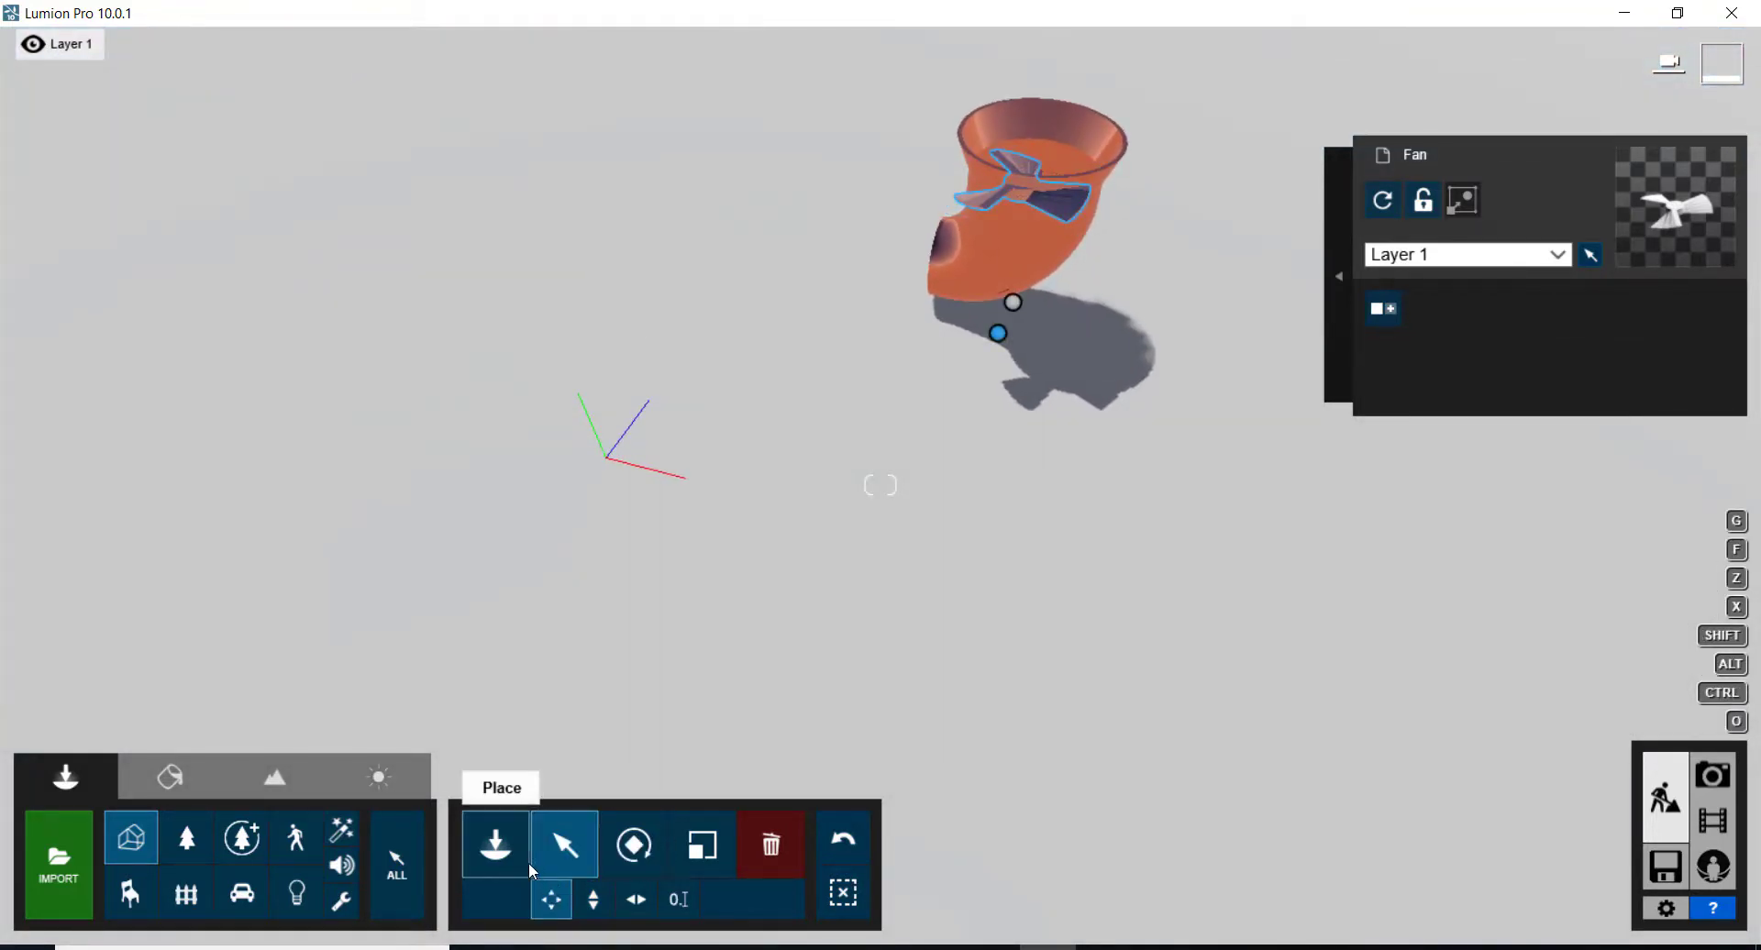
pyautogui.press('q')
pyautogui.press('w')
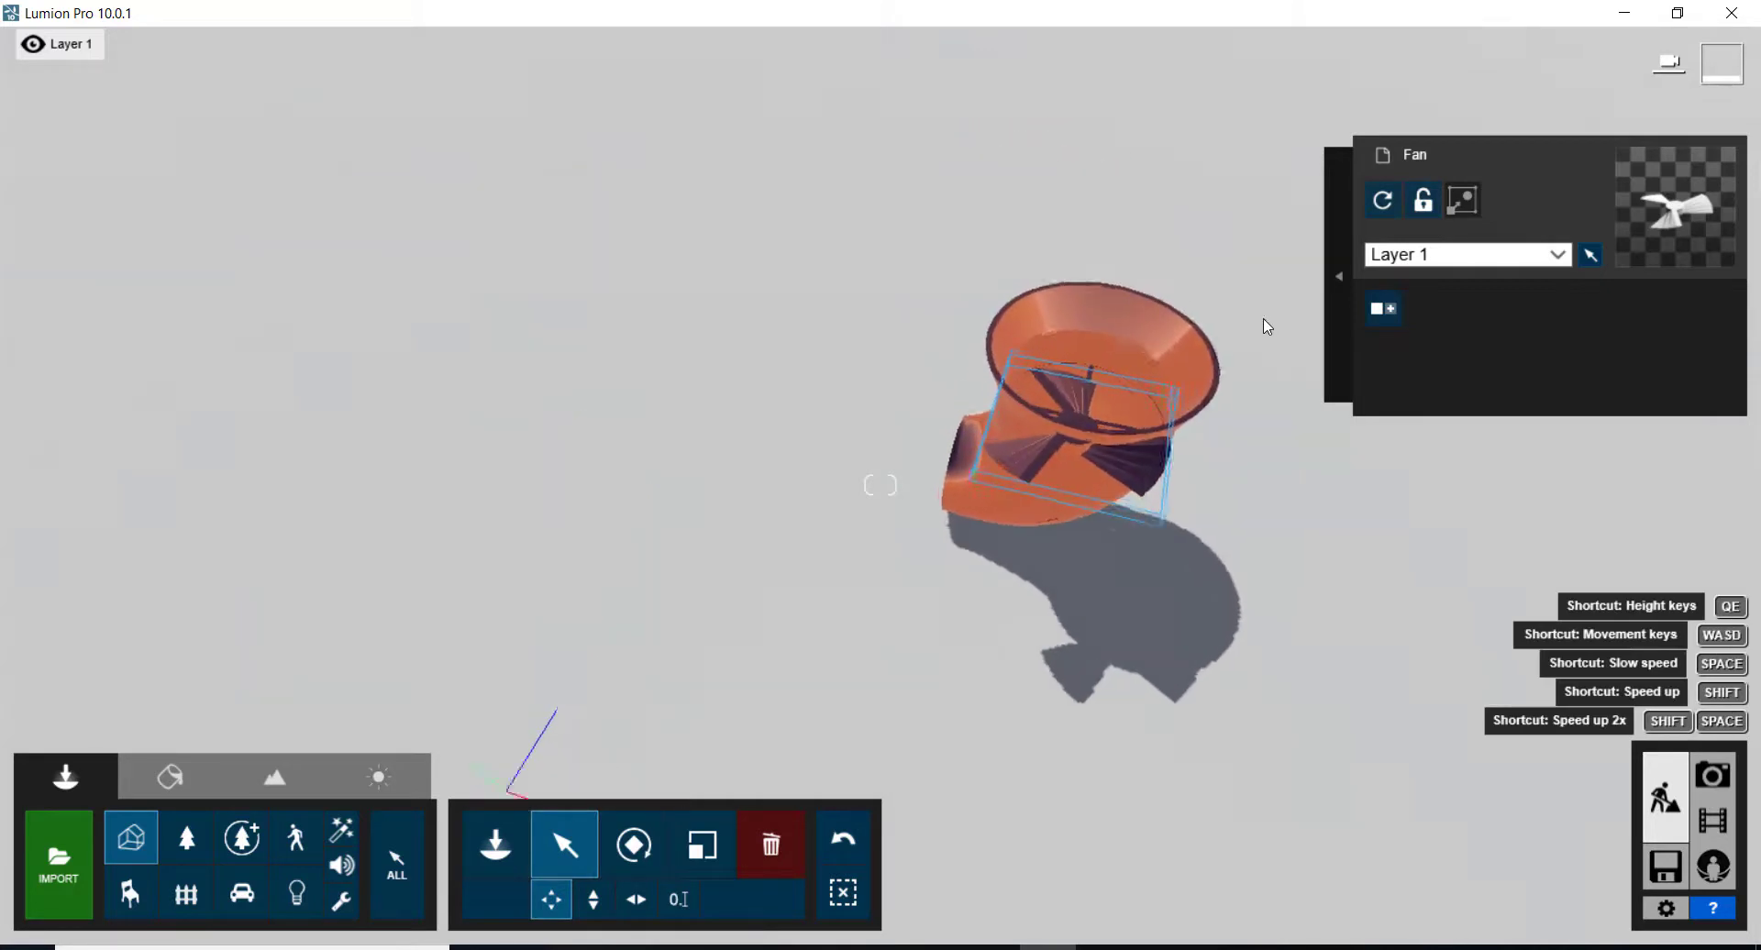
pyautogui.moveTo(1031, 585); pyautogui.dragTo(1088, 627, button='right')
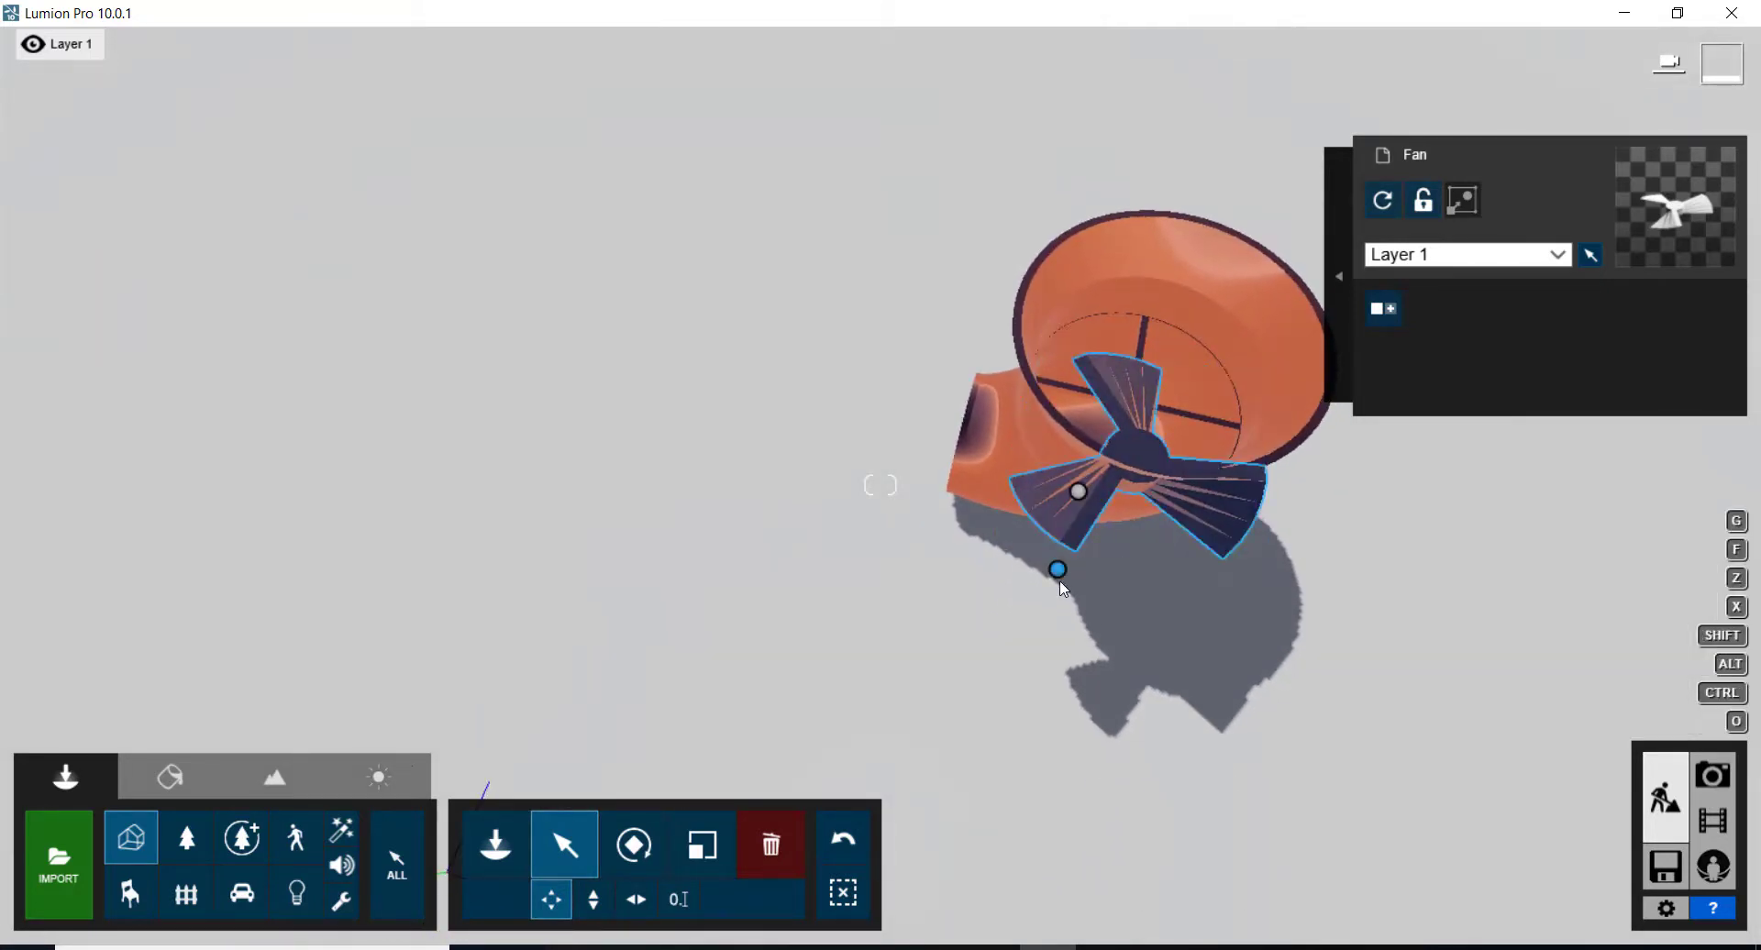
pyautogui.moveTo(1059, 575)
pyautogui.mouseDown()
pyautogui.moveTo(1059, 535)
pyautogui.moveTo(1053, 552)
pyautogui.mouseUp()
pyautogui.moveTo(1052, 552); pyautogui.dragTo(998, 562, button='right')
pyautogui.press('w')
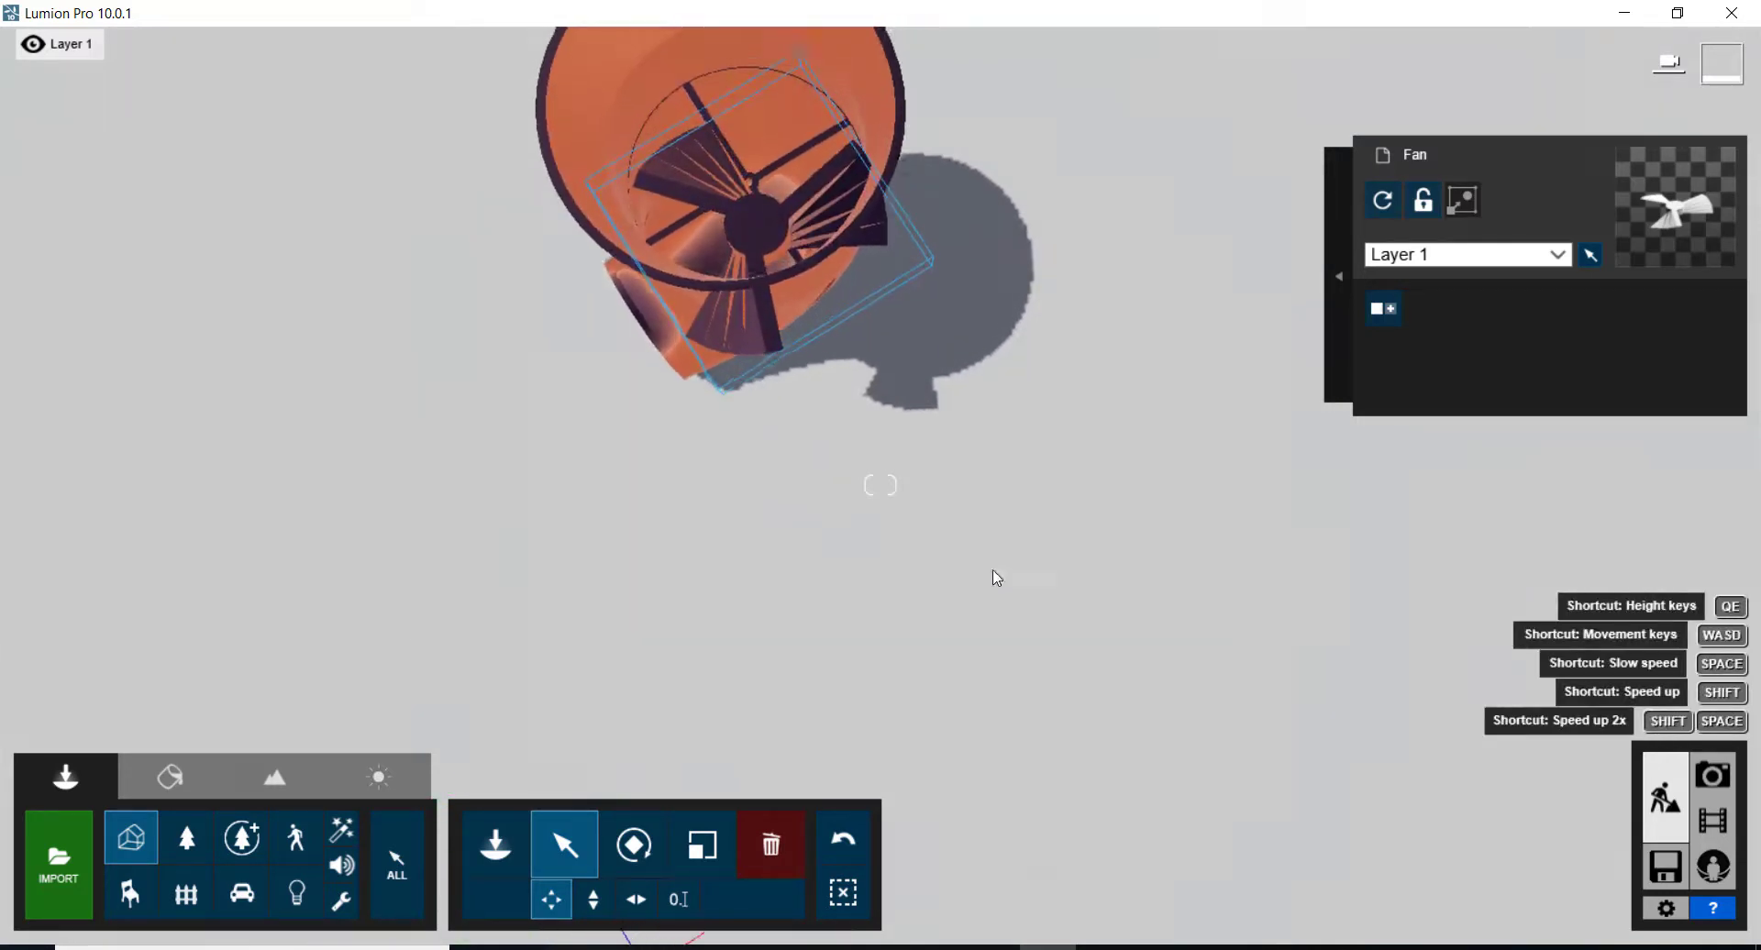
pyautogui.moveTo(799, 438); pyautogui.dragTo(776, 377)
pyautogui.moveTo(817, 315); pyautogui.dragTo(788, 197, button='middle')
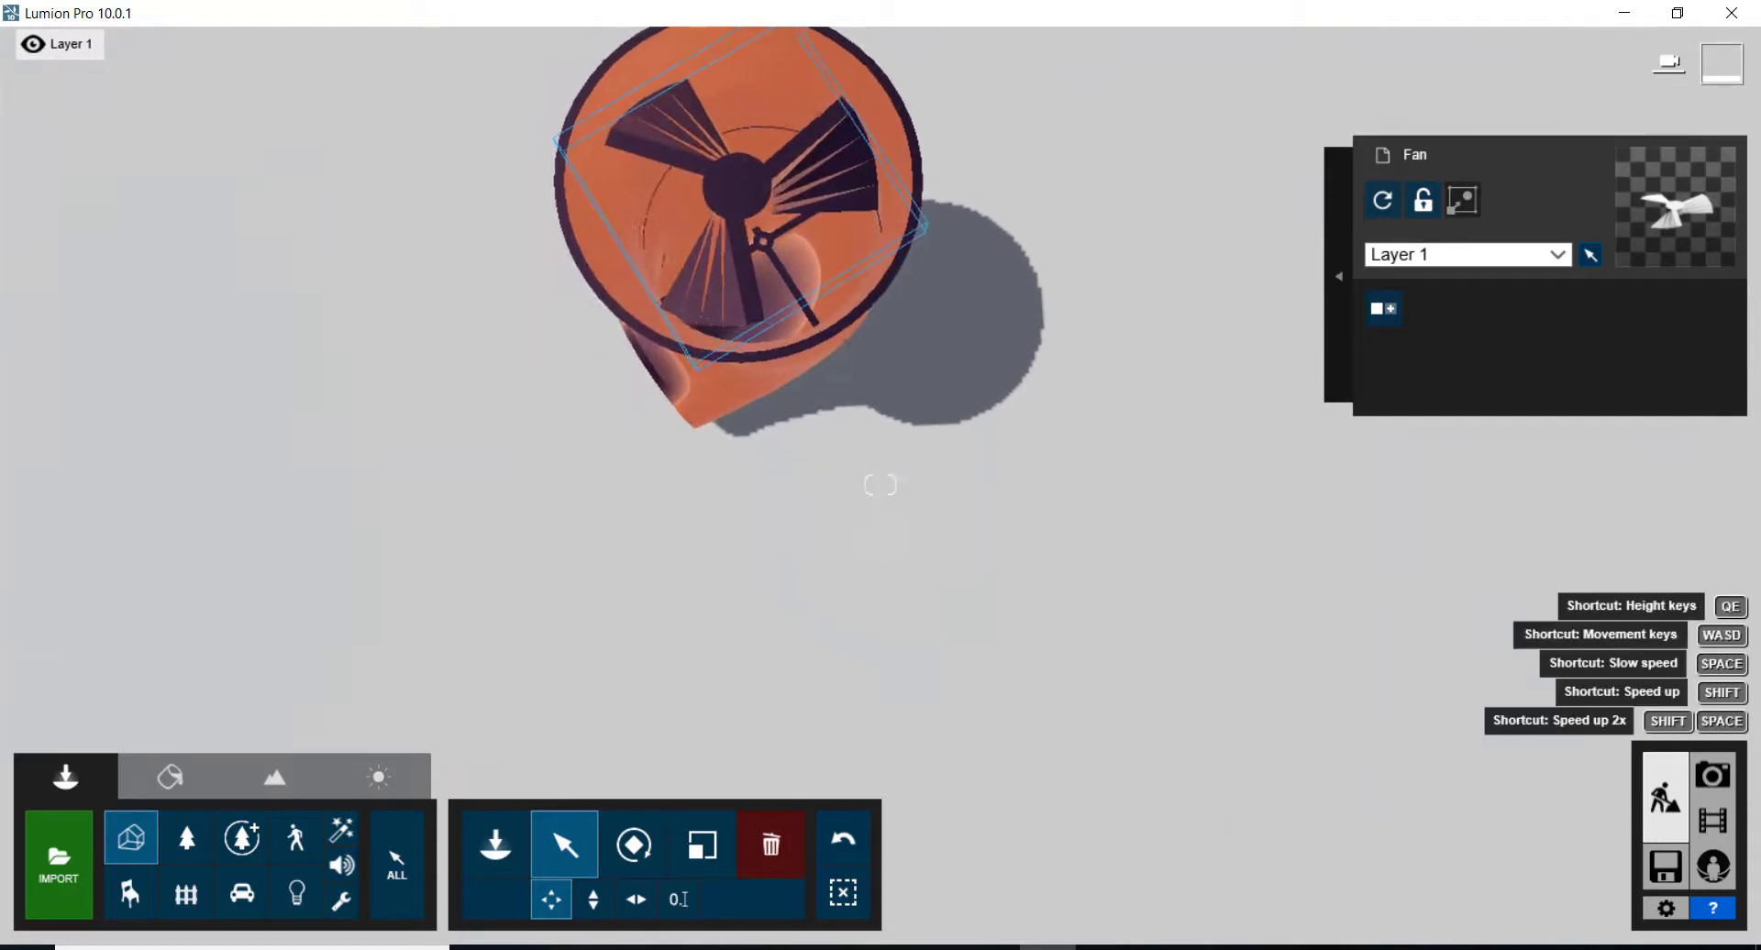
# - Shift the fan vertically by a small amount, lowering it at the holder's opening
pyautogui.moveTo(798, 476); pyautogui.dragTo(813, 342, button='right')
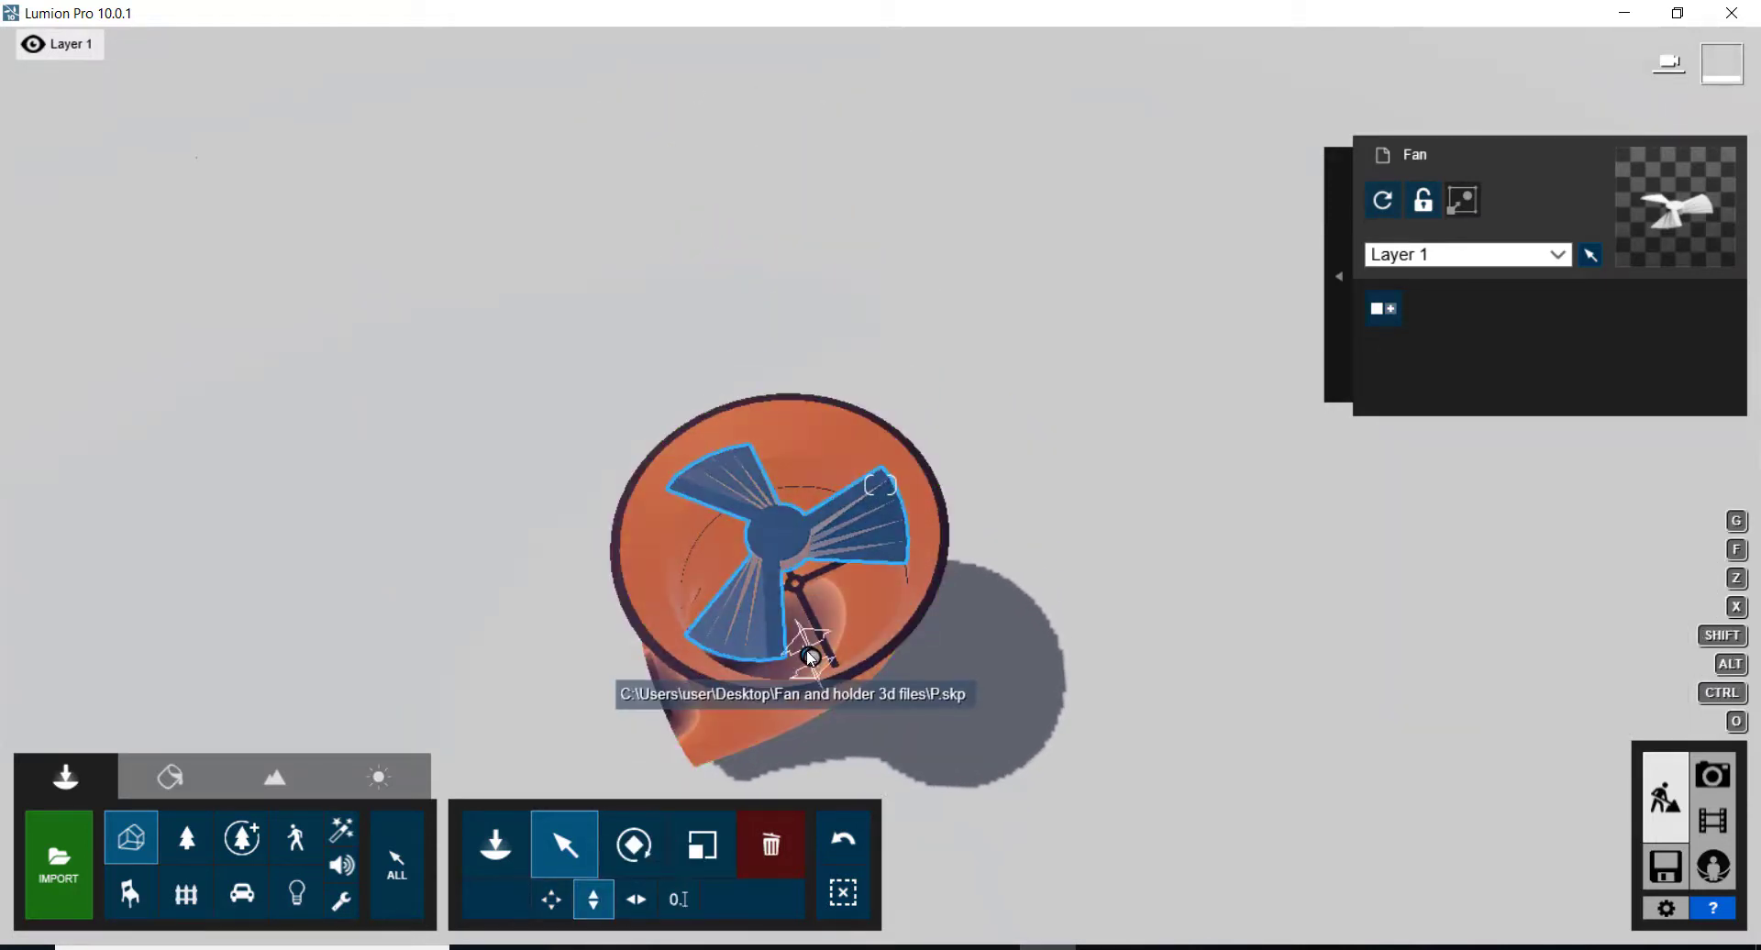
pyautogui.moveTo(811, 656)
pyautogui.mouseDown()
pyautogui.moveTo(816, 719)
pyautogui.moveTo(818, 682)
pyautogui.mouseUp()
pyautogui.moveTo(816, 521); pyautogui.dragTo(816, 661, button='middle')
pyautogui.moveTo(816, 521)
pyautogui.mouseDown(button='right')
pyautogui.moveTo(816, 623)
pyautogui.moveTo(814, 543)
pyautogui.mouseUp(button='right')
# - Fine-tune the fan's horizontal position so its blades fit centrally within the holder's inner ring
pyautogui.scroll(6, 815, 543)
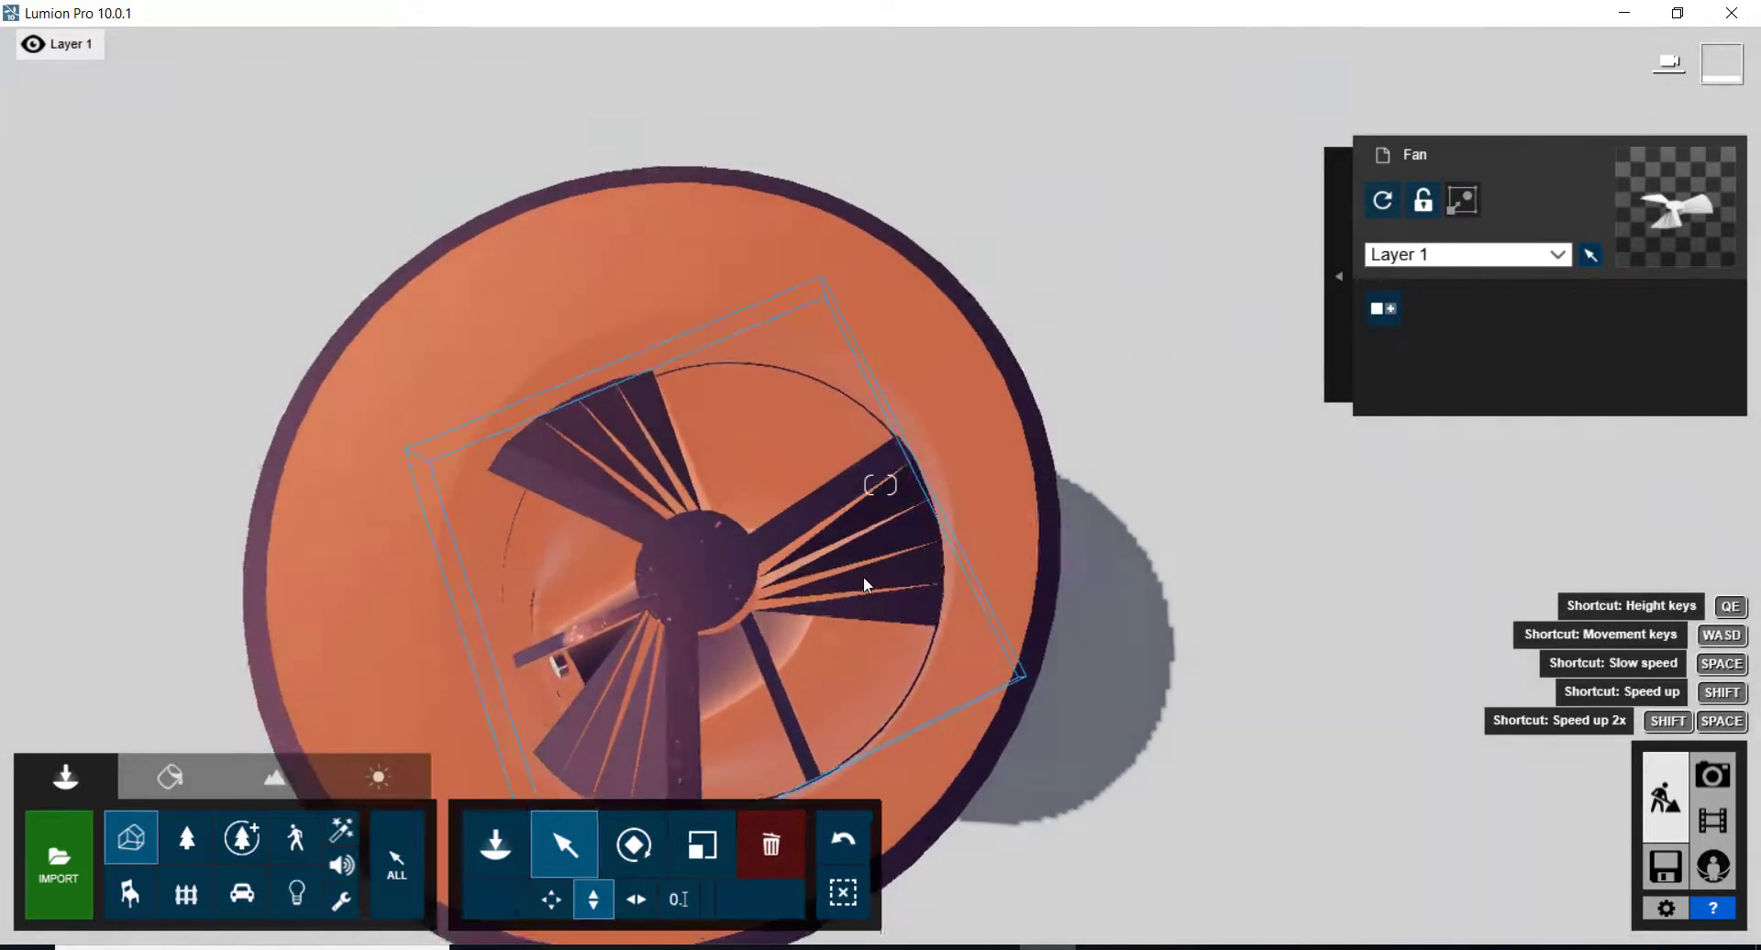
pyautogui.moveTo(862, 578); pyautogui.dragTo(882, 653, button='middle')
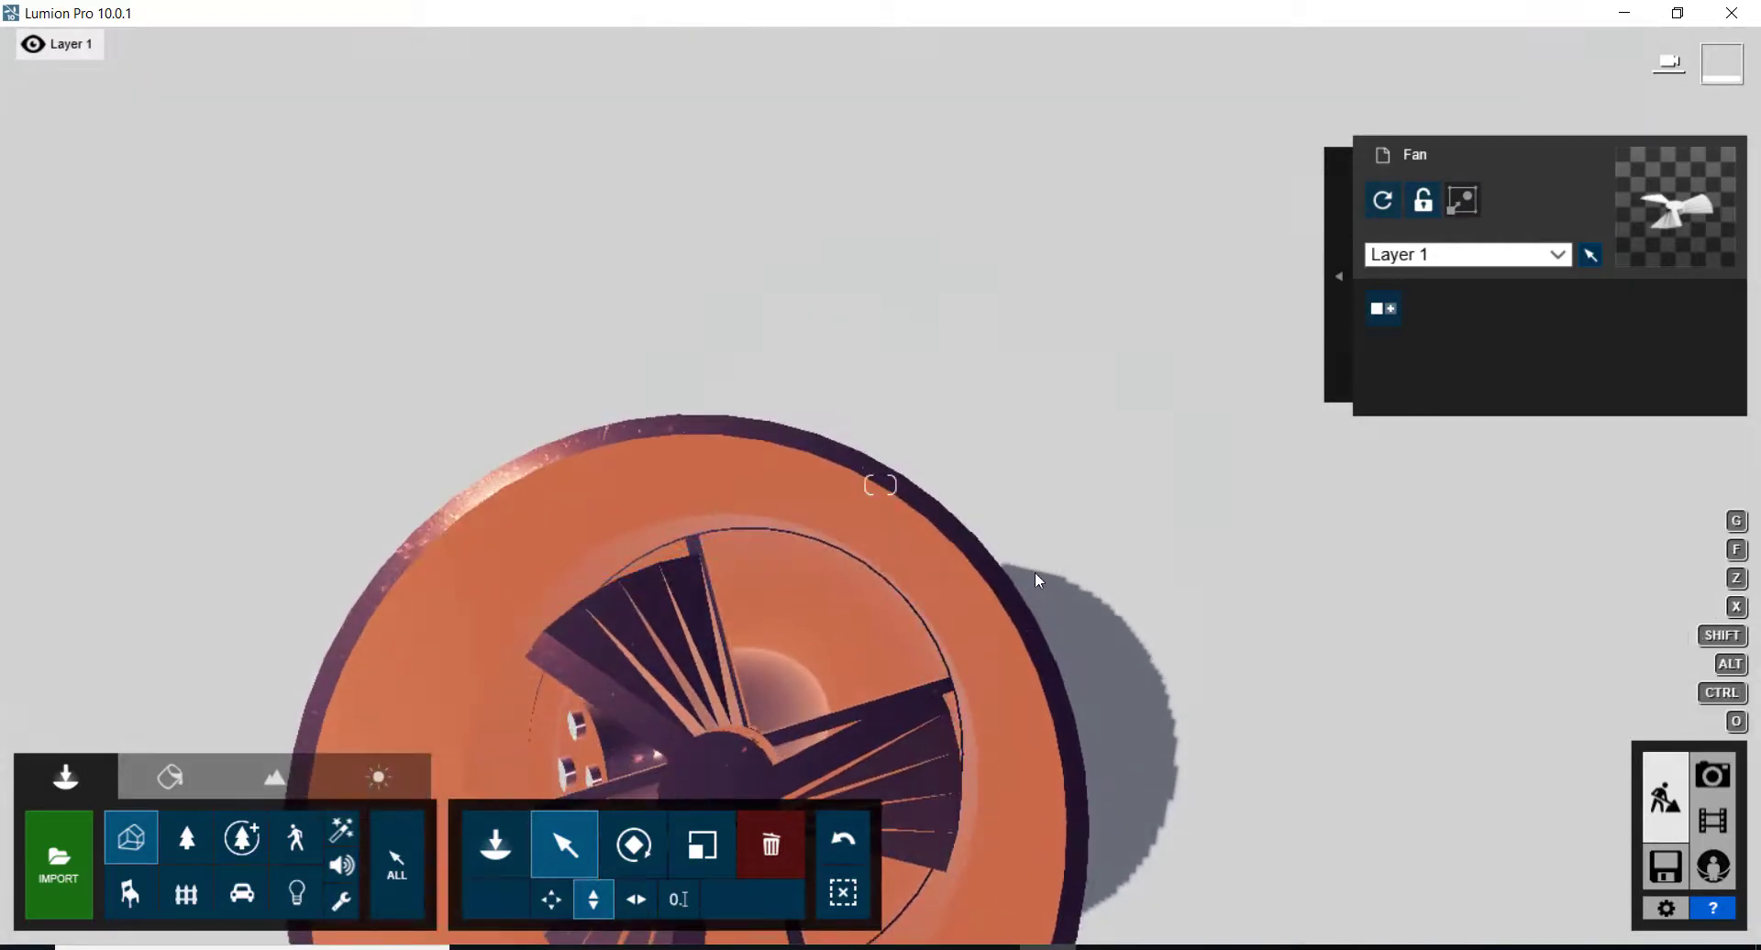
pyautogui.scroll(-6, 1035, 574)
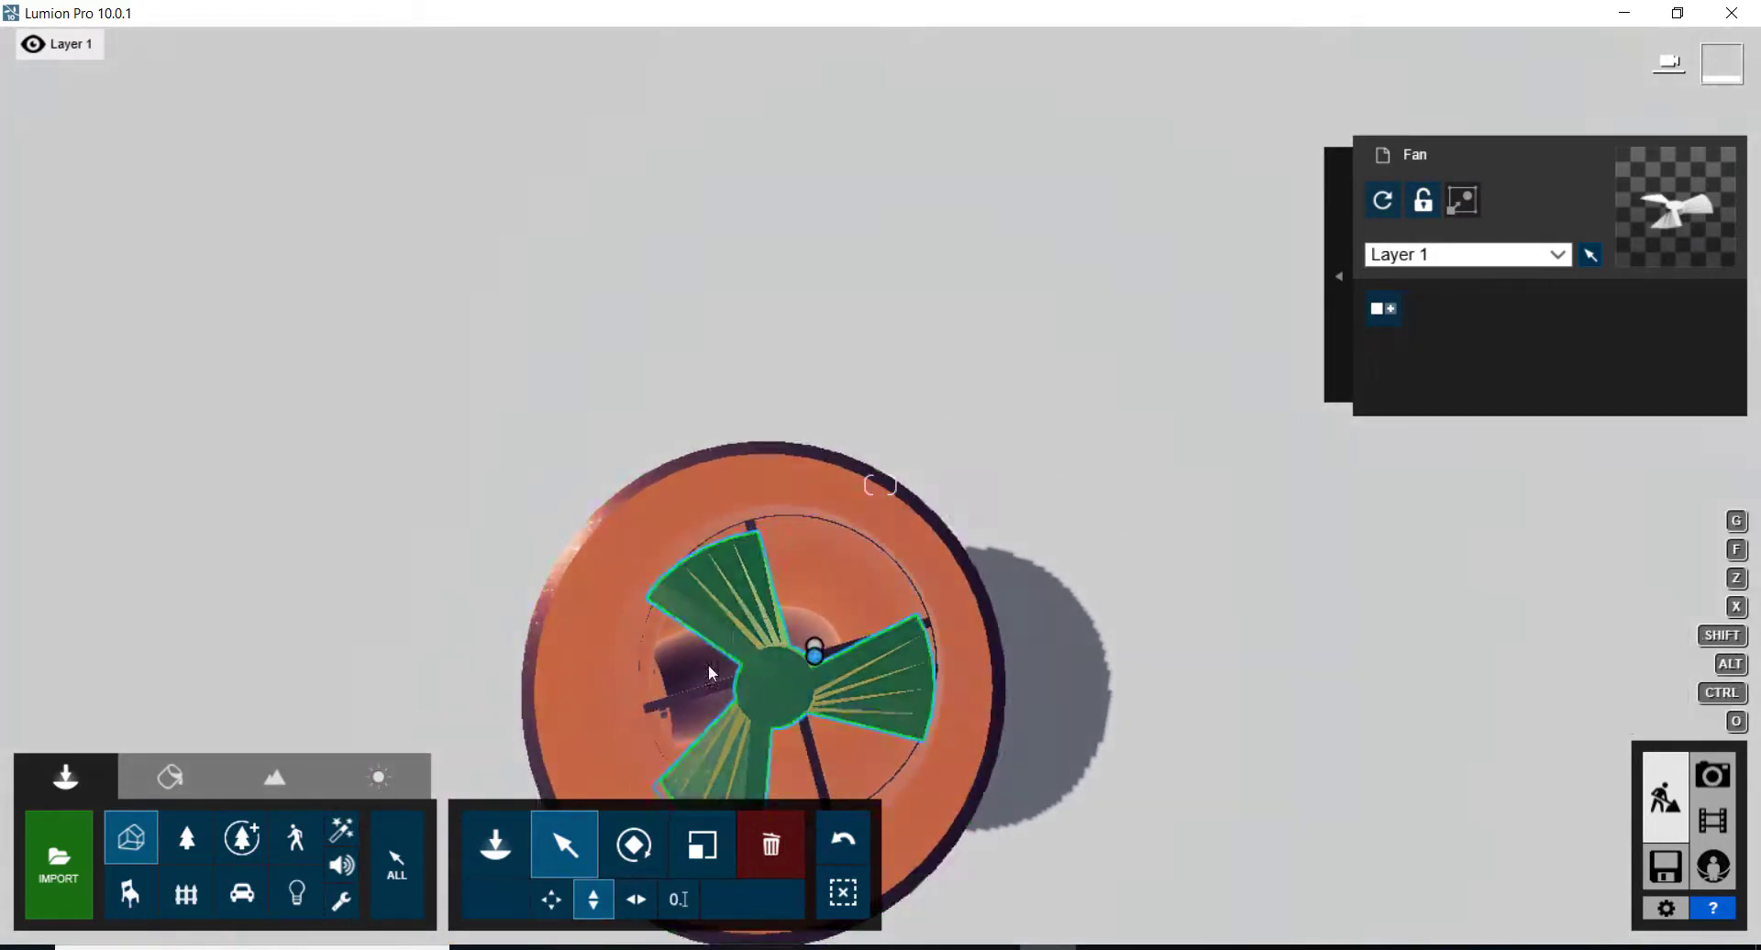
pyautogui.click(550, 899)
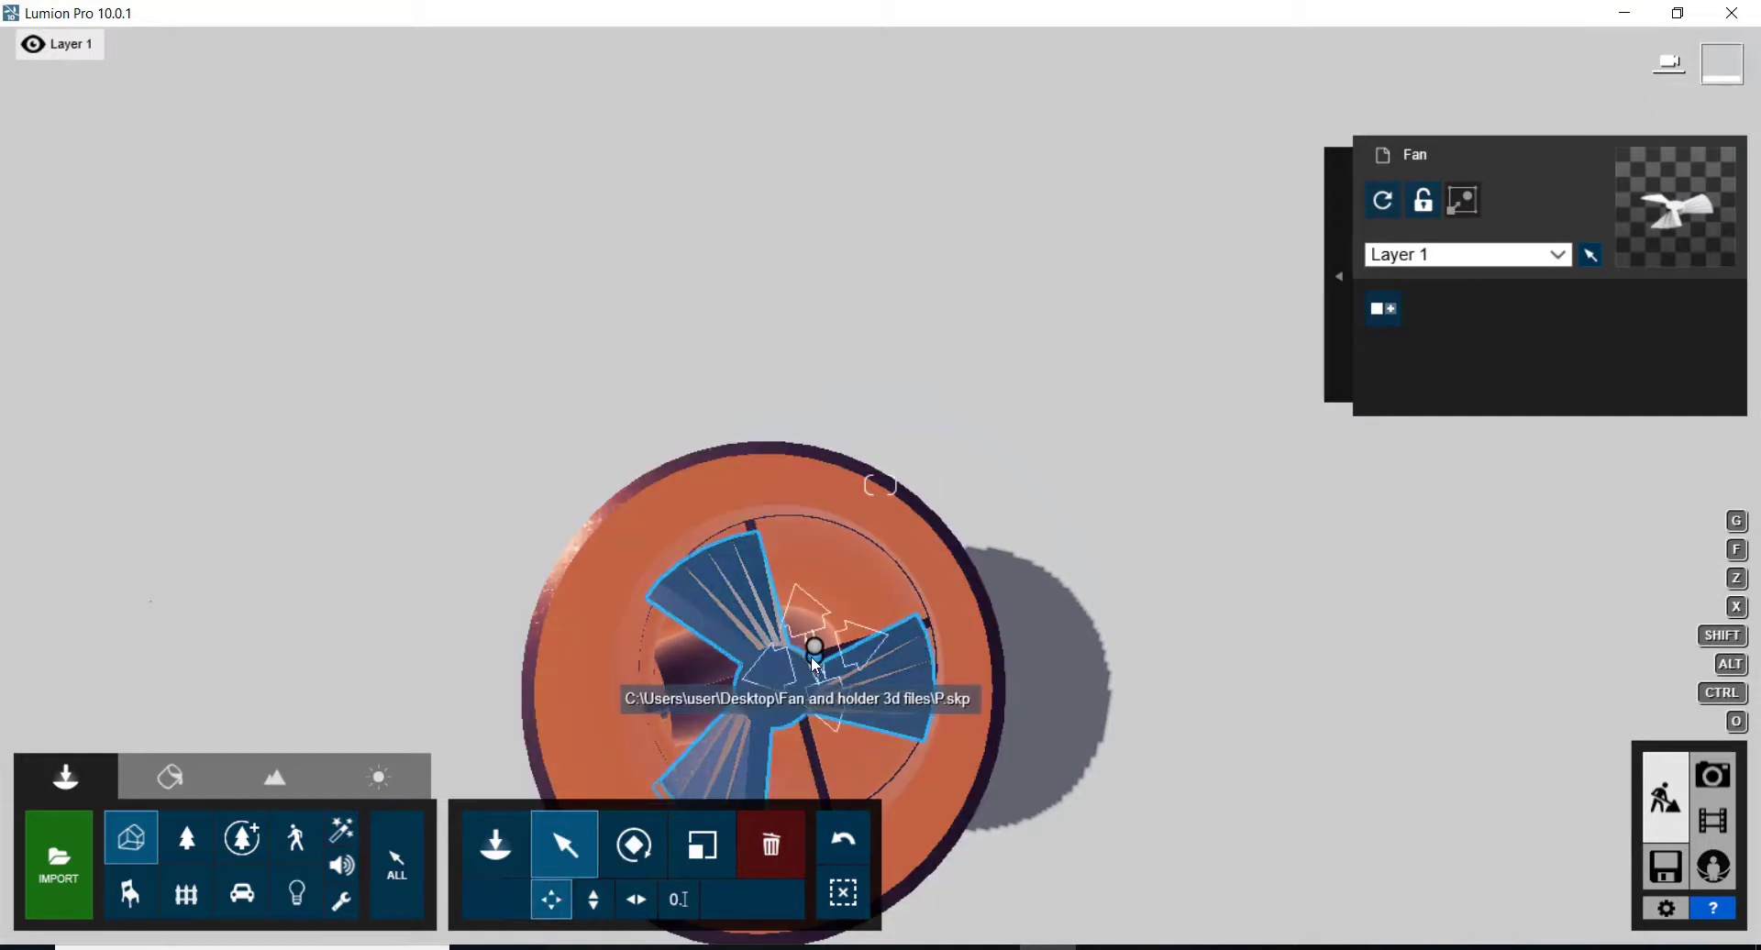
pyautogui.moveTo(814, 658); pyautogui.dragTo(811, 655)
# - Lower the fan vertically from the holder's rim into the funnel, down to the inner ring
pyautogui.scroll(-3, 920, 593)
pyautogui.moveTo(767, 716); pyautogui.dragTo(854, 789, button='right')
pyautogui.press('e')
pyautogui.scroll(3, 820, 492)
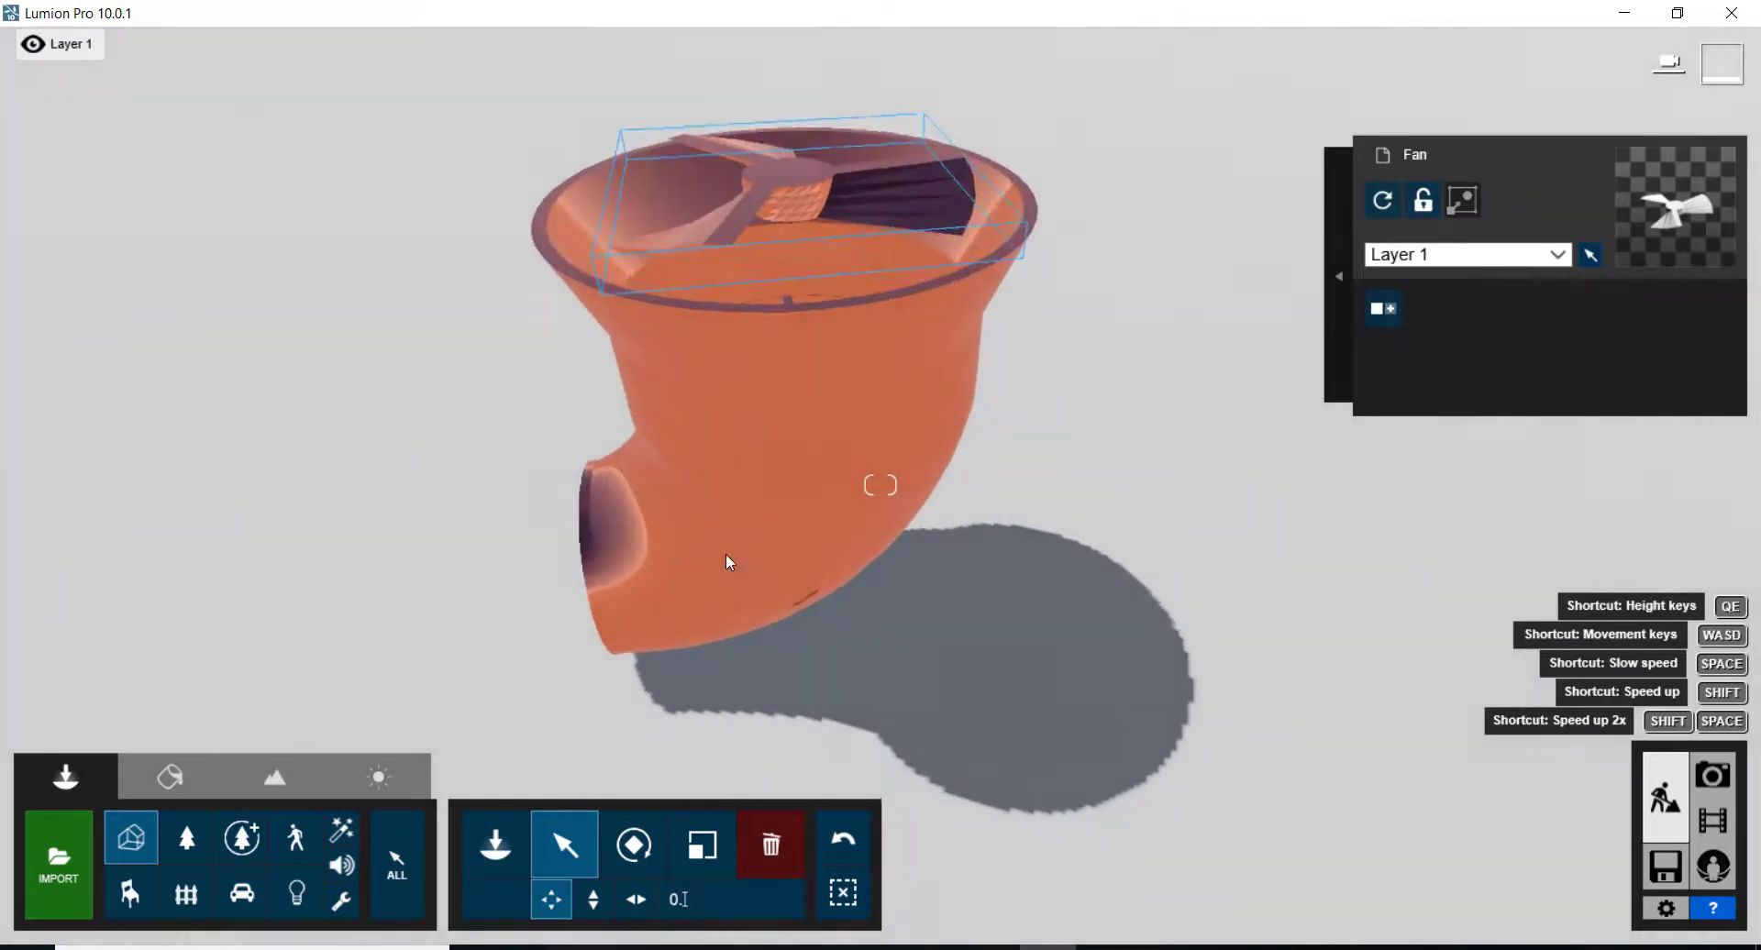
pyautogui.click(593, 899)
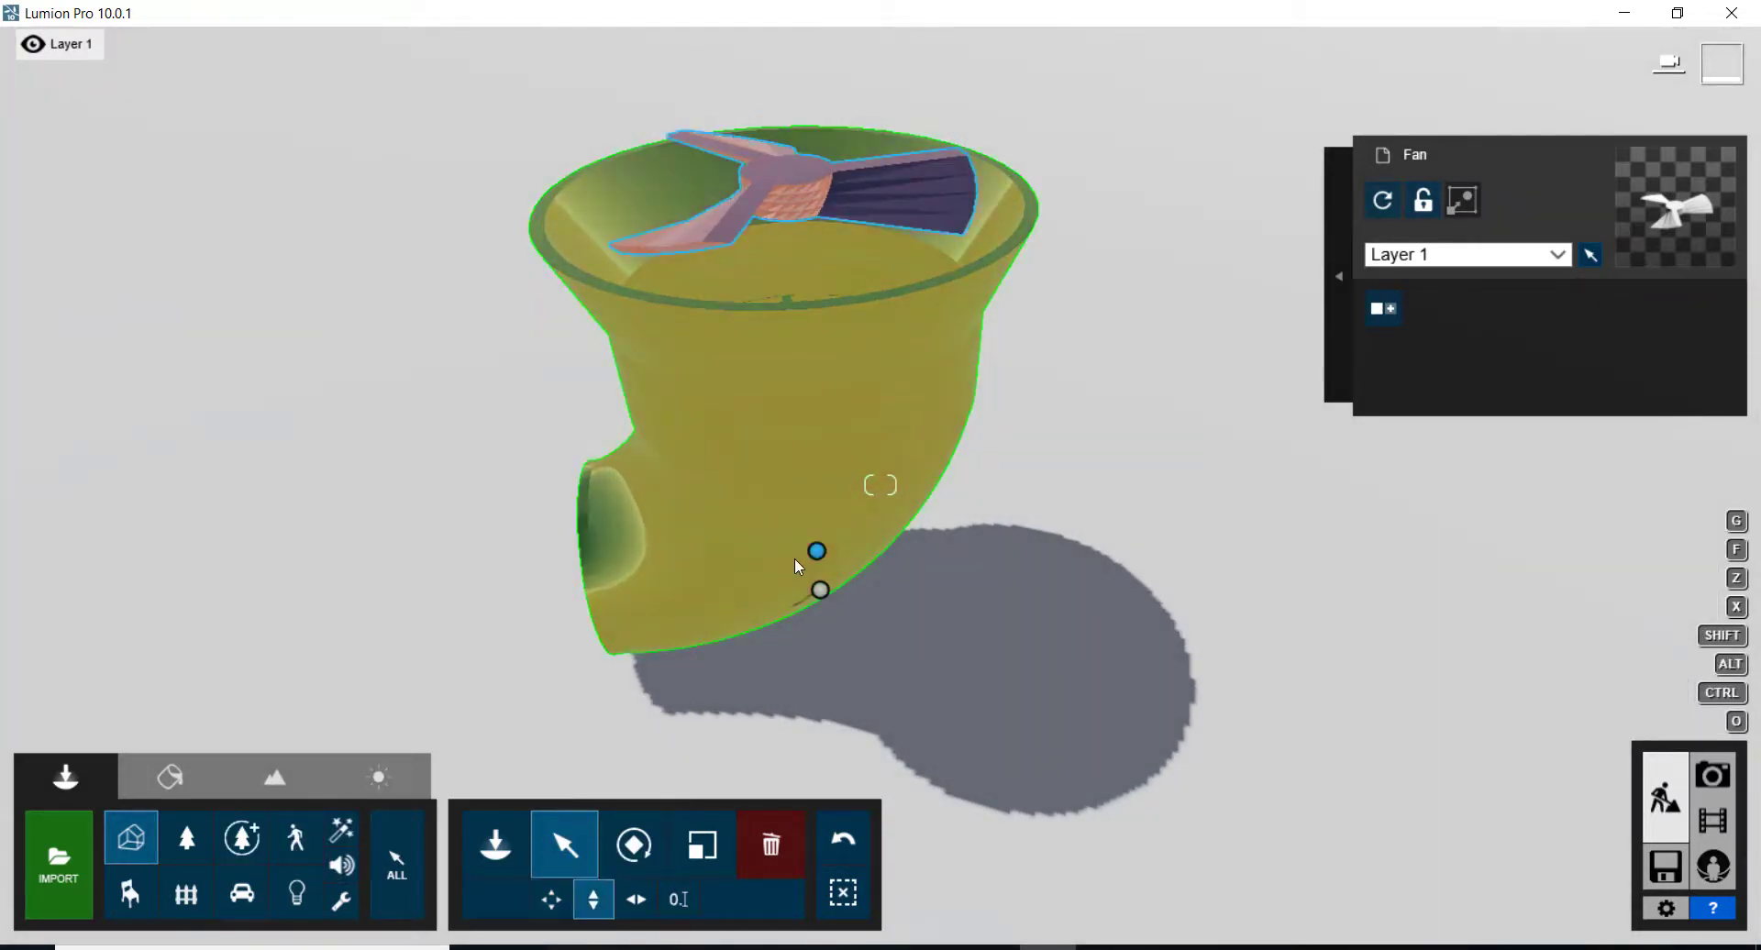
pyautogui.moveTo(816, 551); pyautogui.dragTo(818, 646)
# - Examine the fan's fit inside the holder from above and at an angle, keeping the fan selected
pyautogui.moveTo(818, 646); pyautogui.dragTo(906, 662, button='right')
pyautogui.scroll(2, 893, 581)
pyautogui.moveTo(1179, 723); pyautogui.dragTo(1006, 739, button='right')
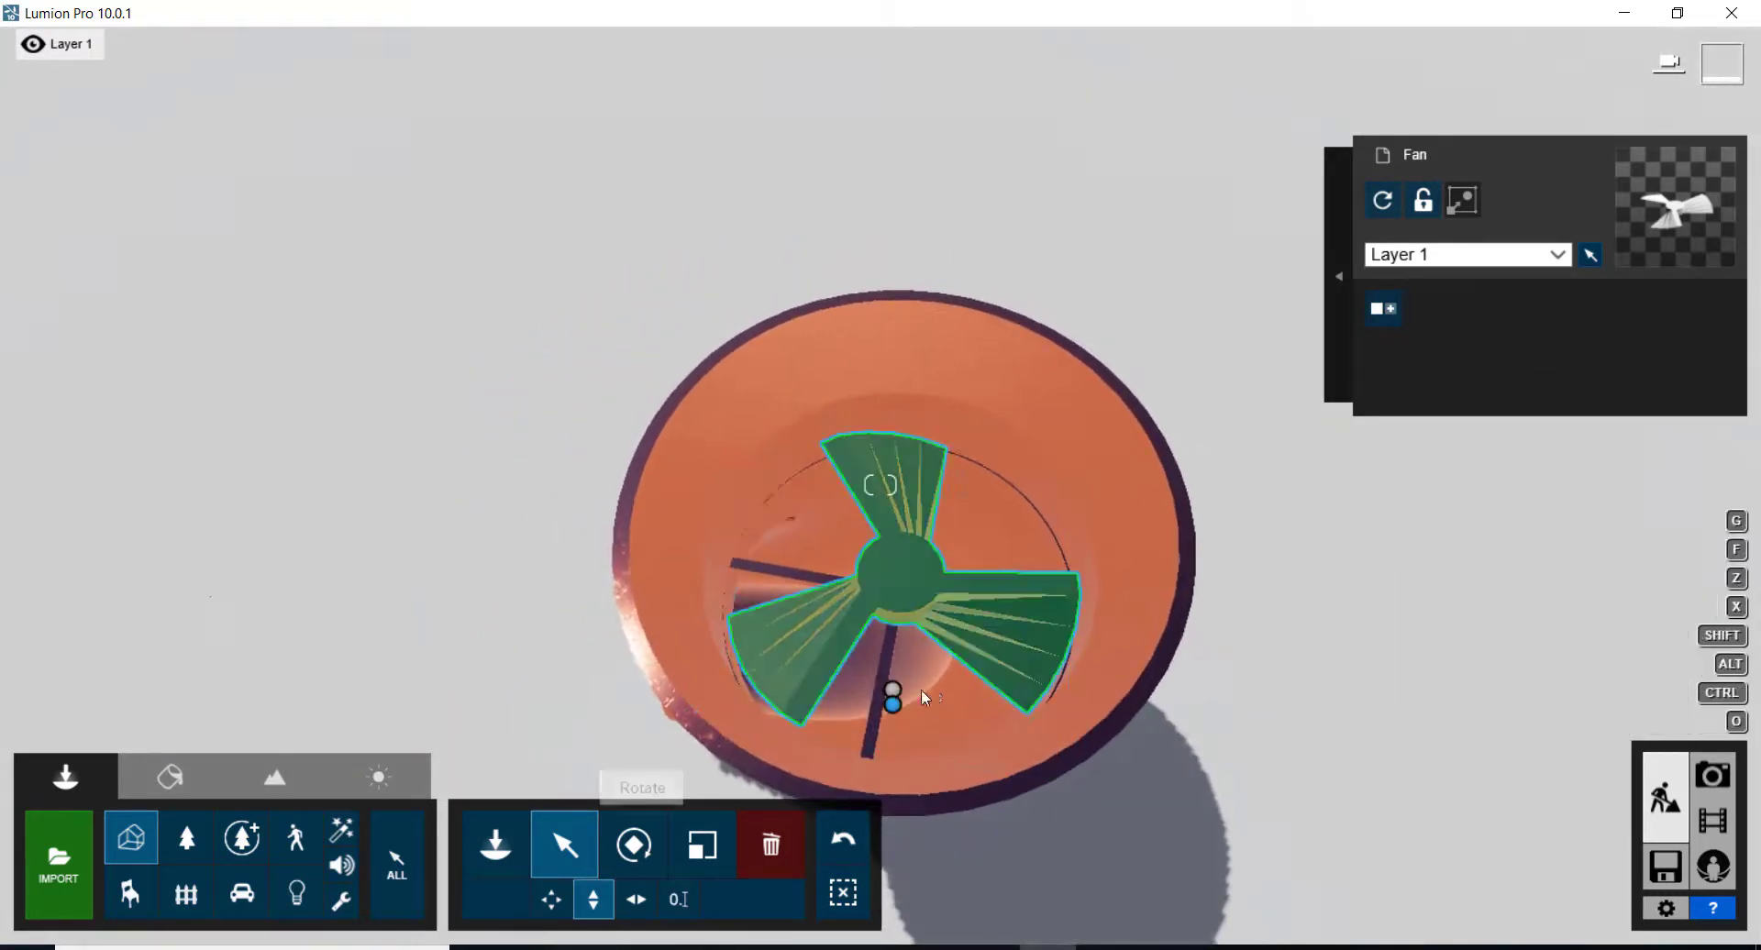
pyautogui.click(893, 736)
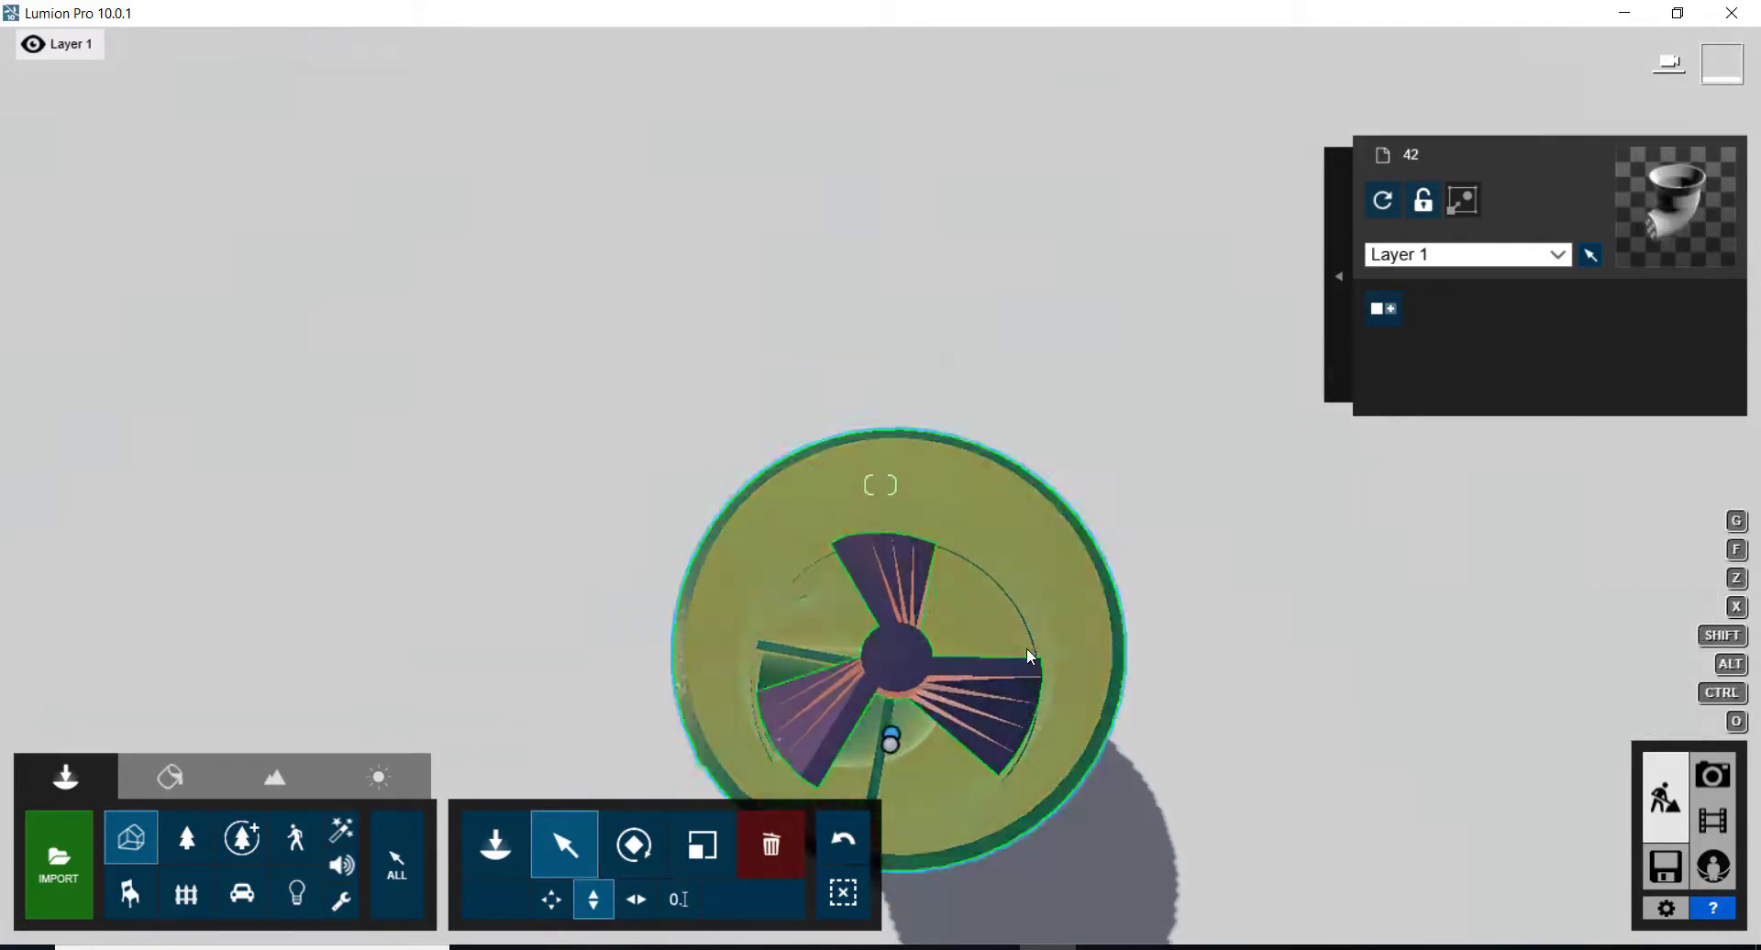
pyautogui.moveTo(1047, 629); pyautogui.dragTo(812, 576, button='right')
pyautogui.scroll(2, 797, 561)
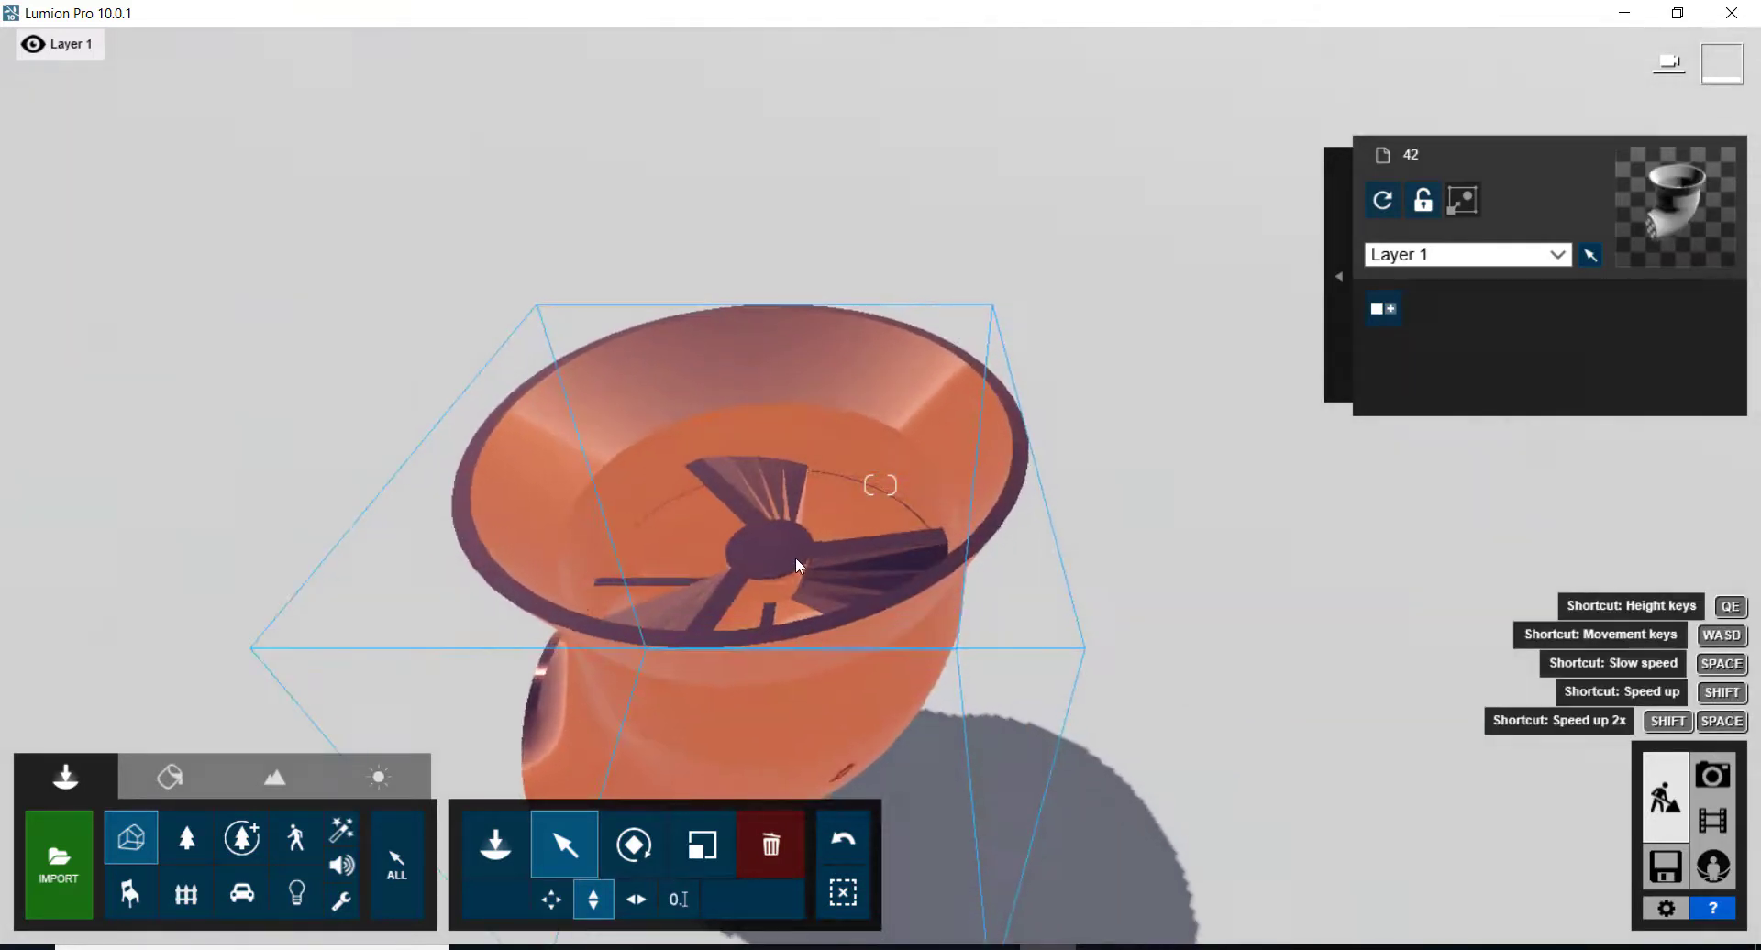
pyautogui.click(772, 565)
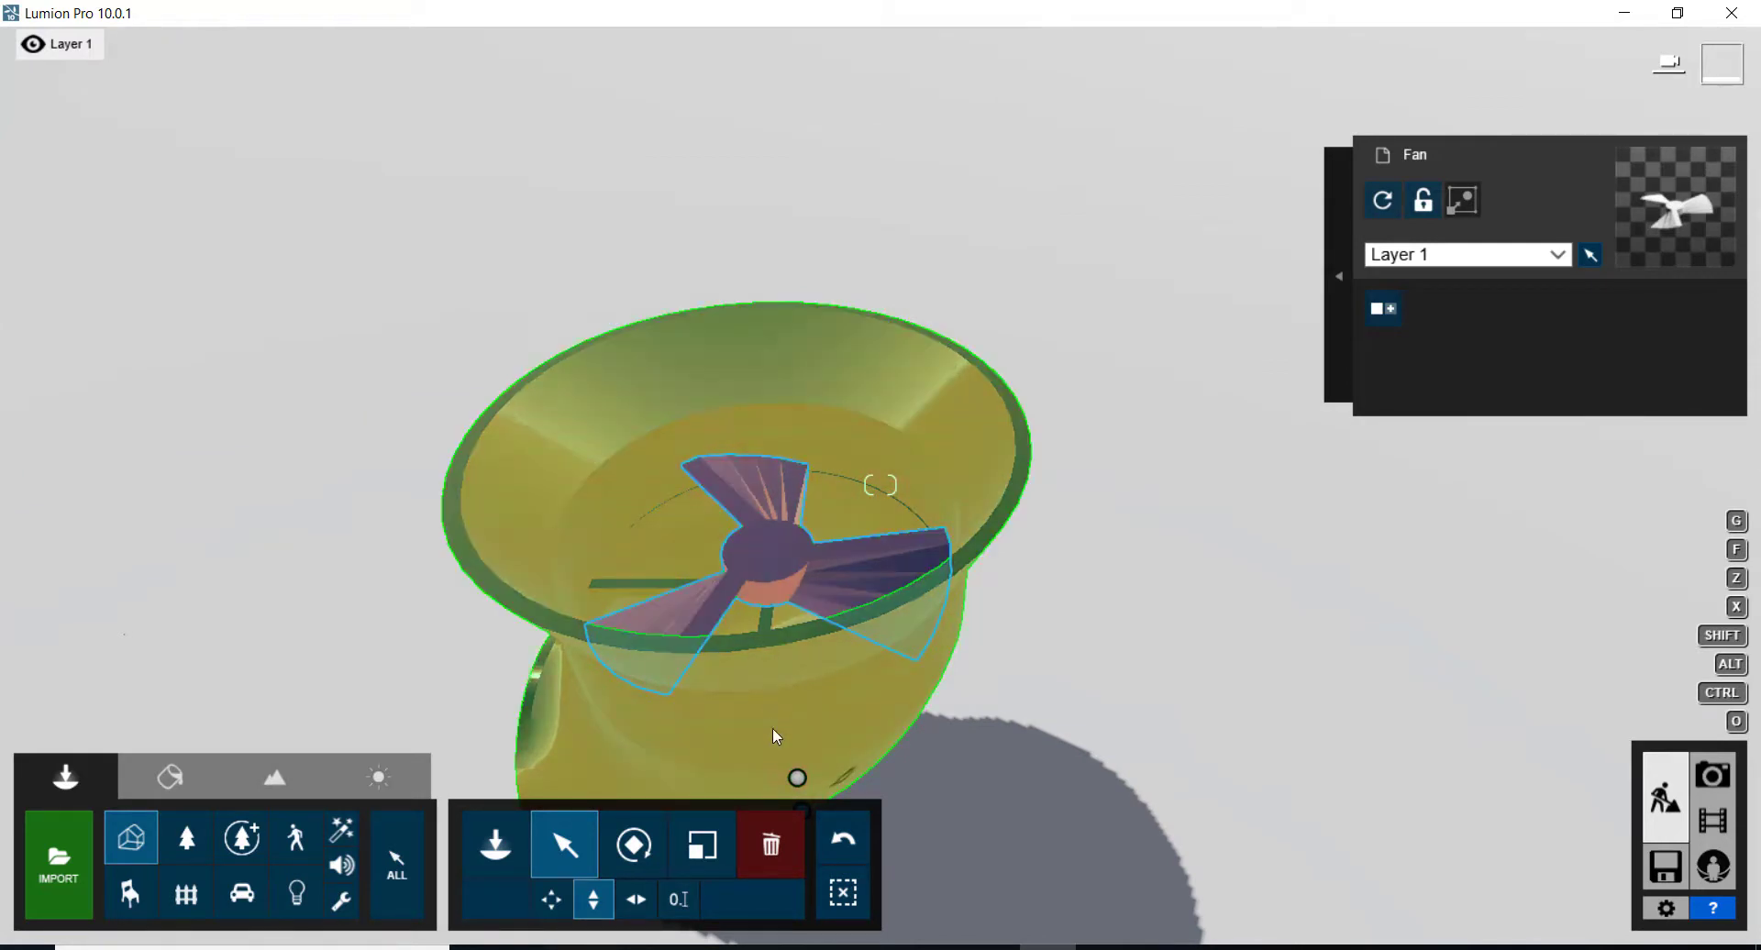
# - Switch to Movie mode, record a new clip in slot 1, and add a camera keyframe of the current view
pyautogui.click(1709, 821)
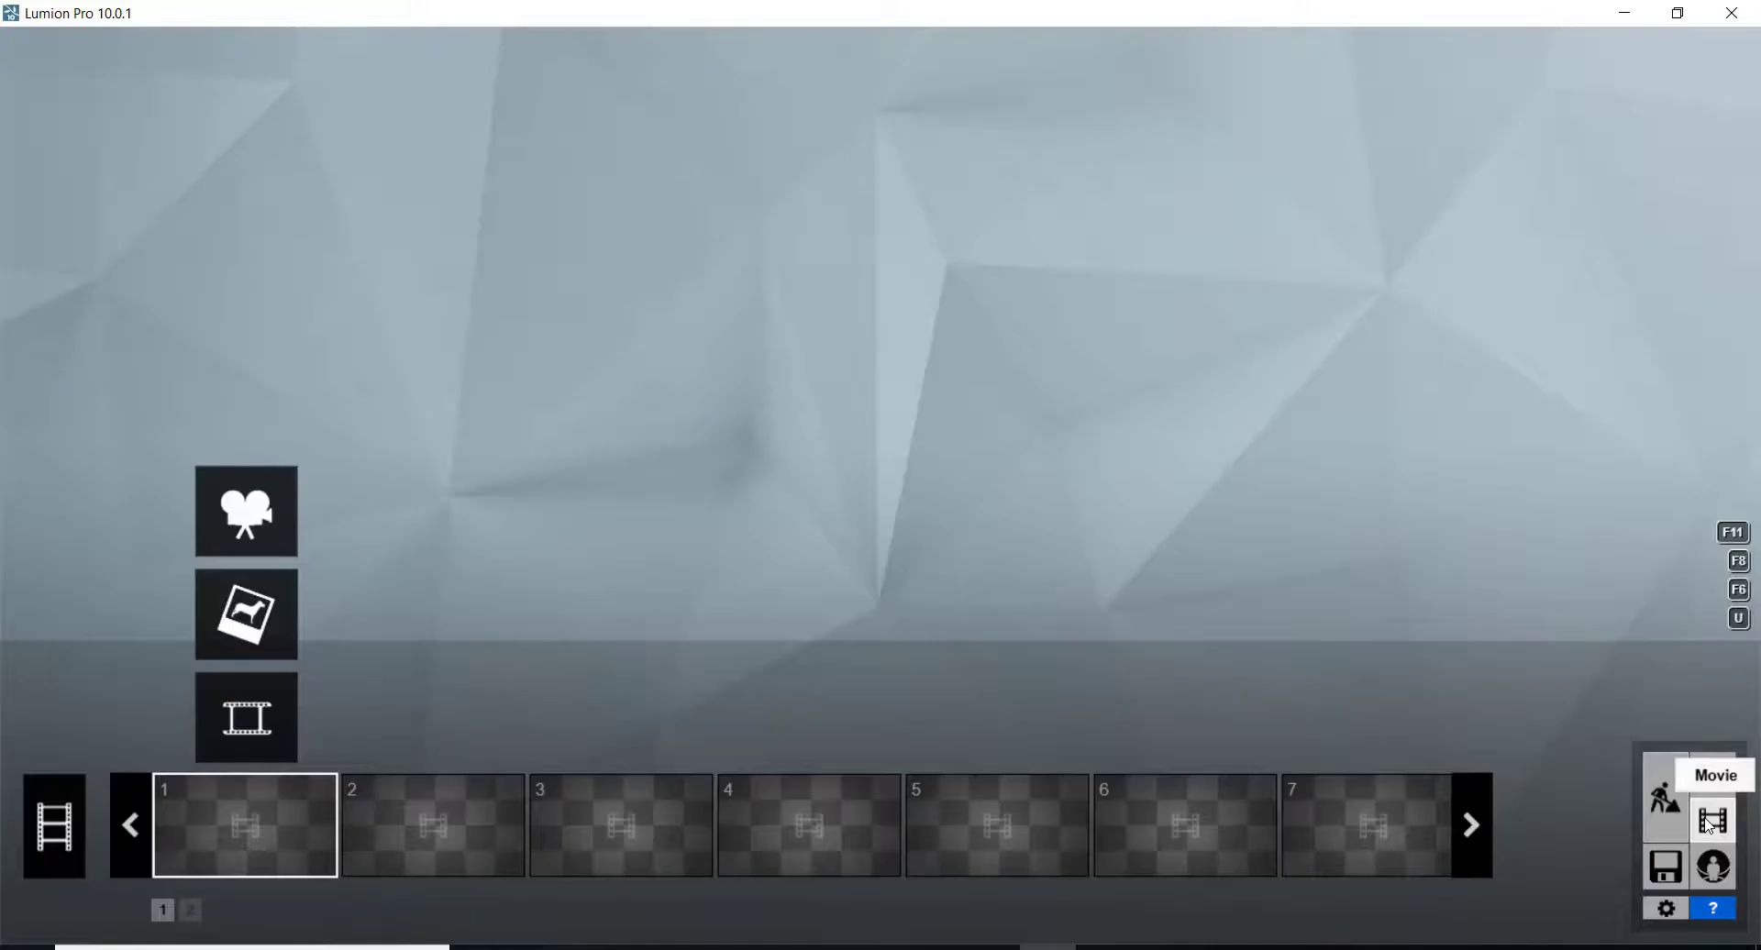
pyautogui.click(257, 522)
pyautogui.click(873, 814)
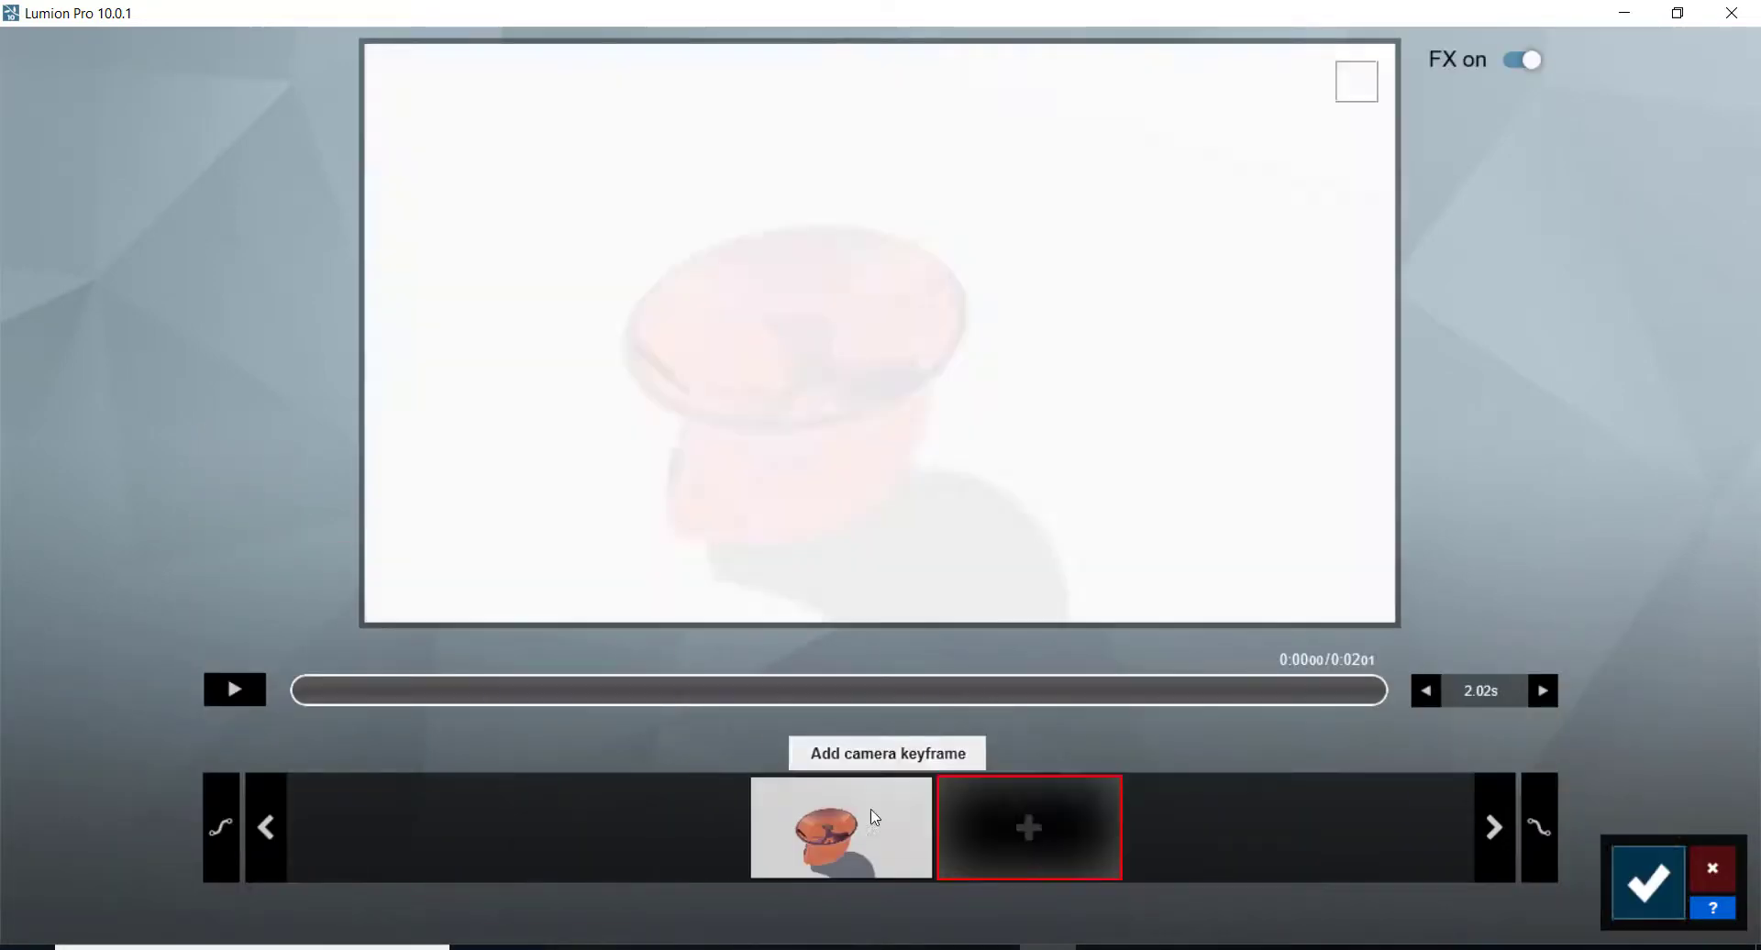
# - Try other camera angles on the fan and holder, and save the clip with only its first keyframe
pyautogui.moveTo(794, 500)
pyautogui.scroll(2, 775, 486)
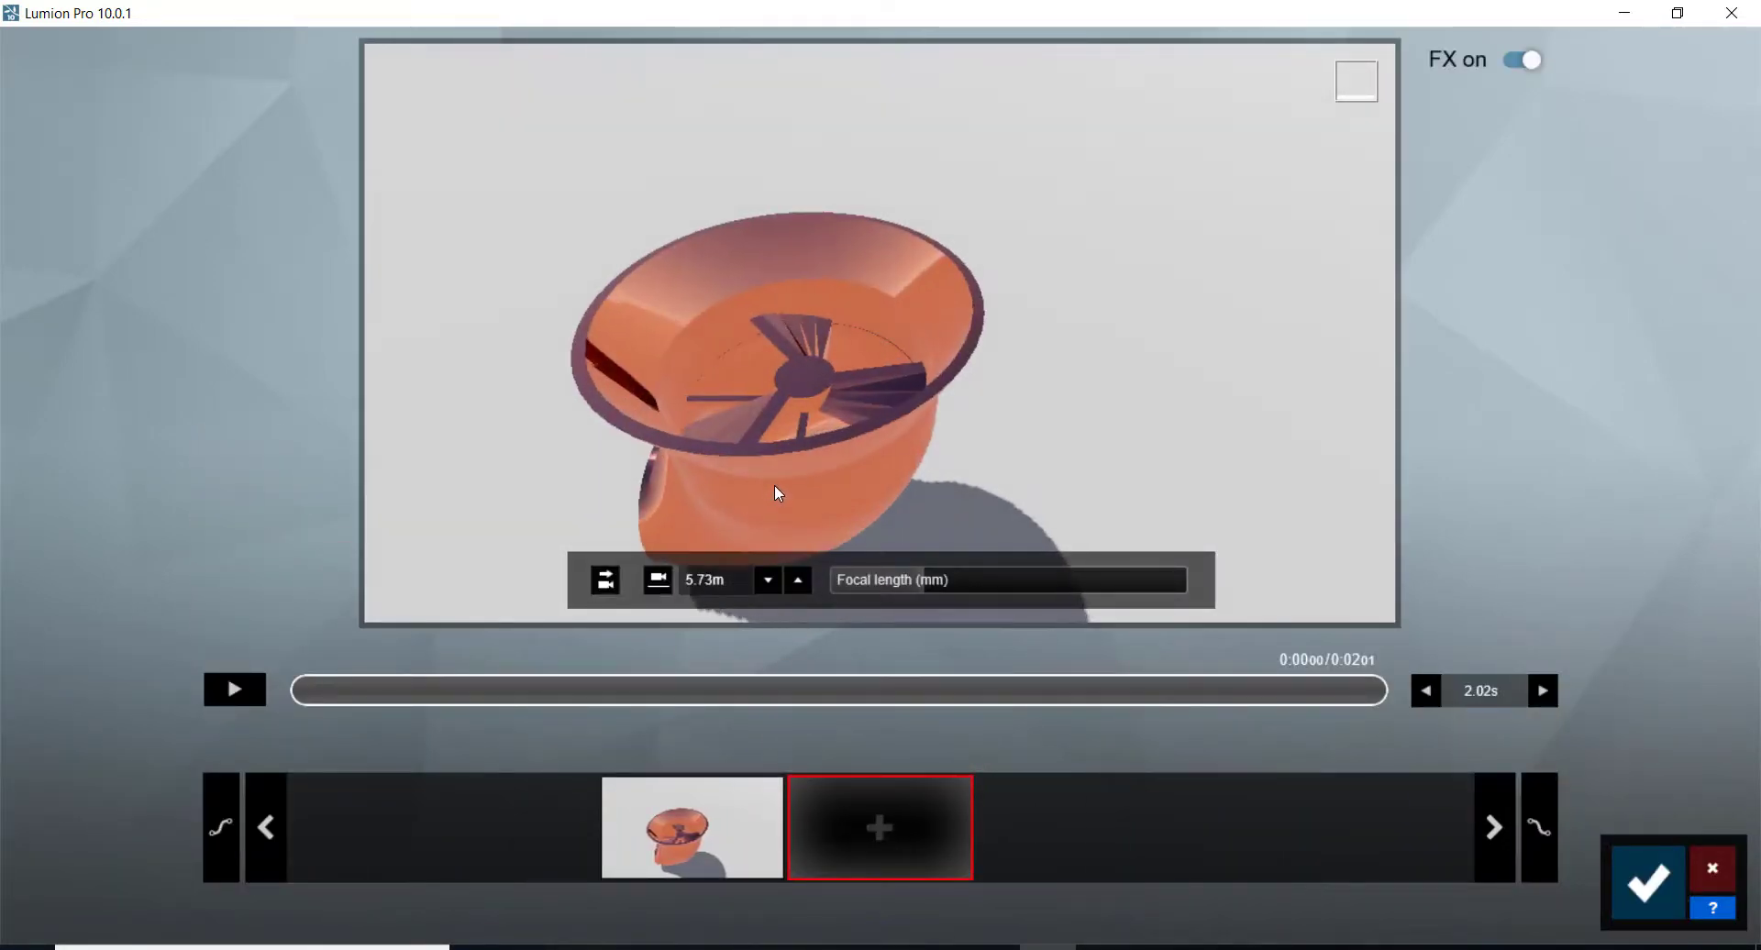
pyautogui.moveTo(774, 484); pyautogui.dragTo(963, 484, button='middle')
pyautogui.moveTo(773, 484); pyautogui.dragTo(839, 380, button='right')
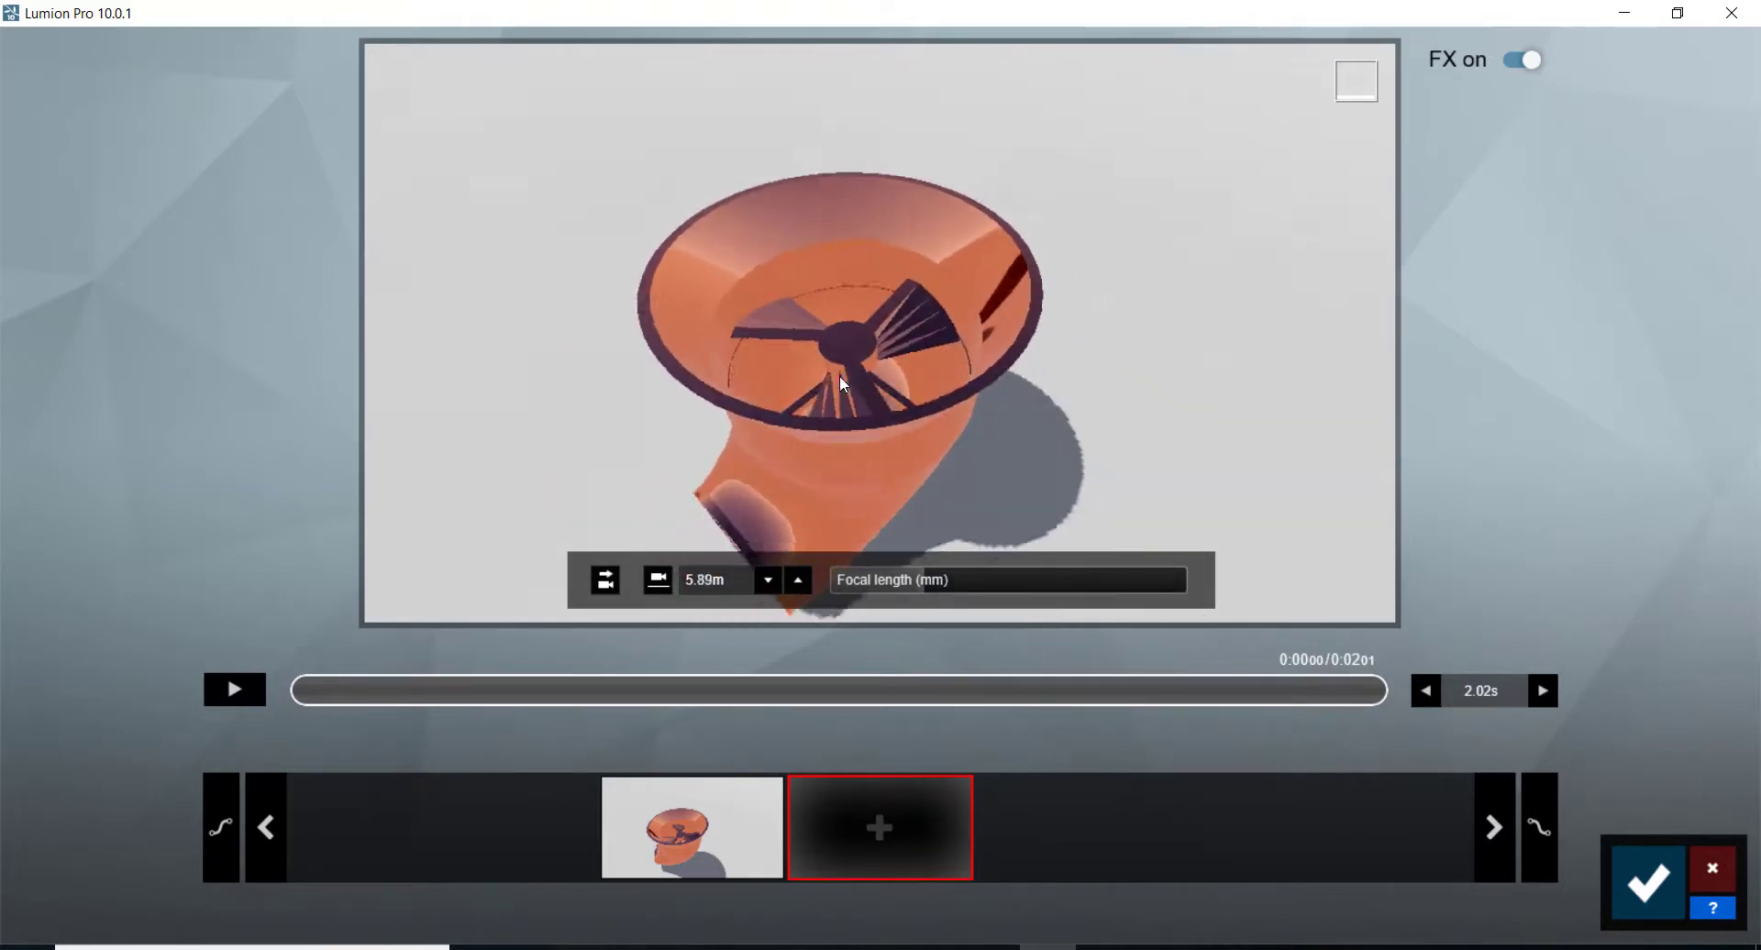
pyautogui.scroll(-5, 839, 381)
pyautogui.moveTo(699, 391); pyautogui.dragTo(528, 376, button='right')
pyautogui.press('q')
pyautogui.press('e')
pyautogui.press('e')
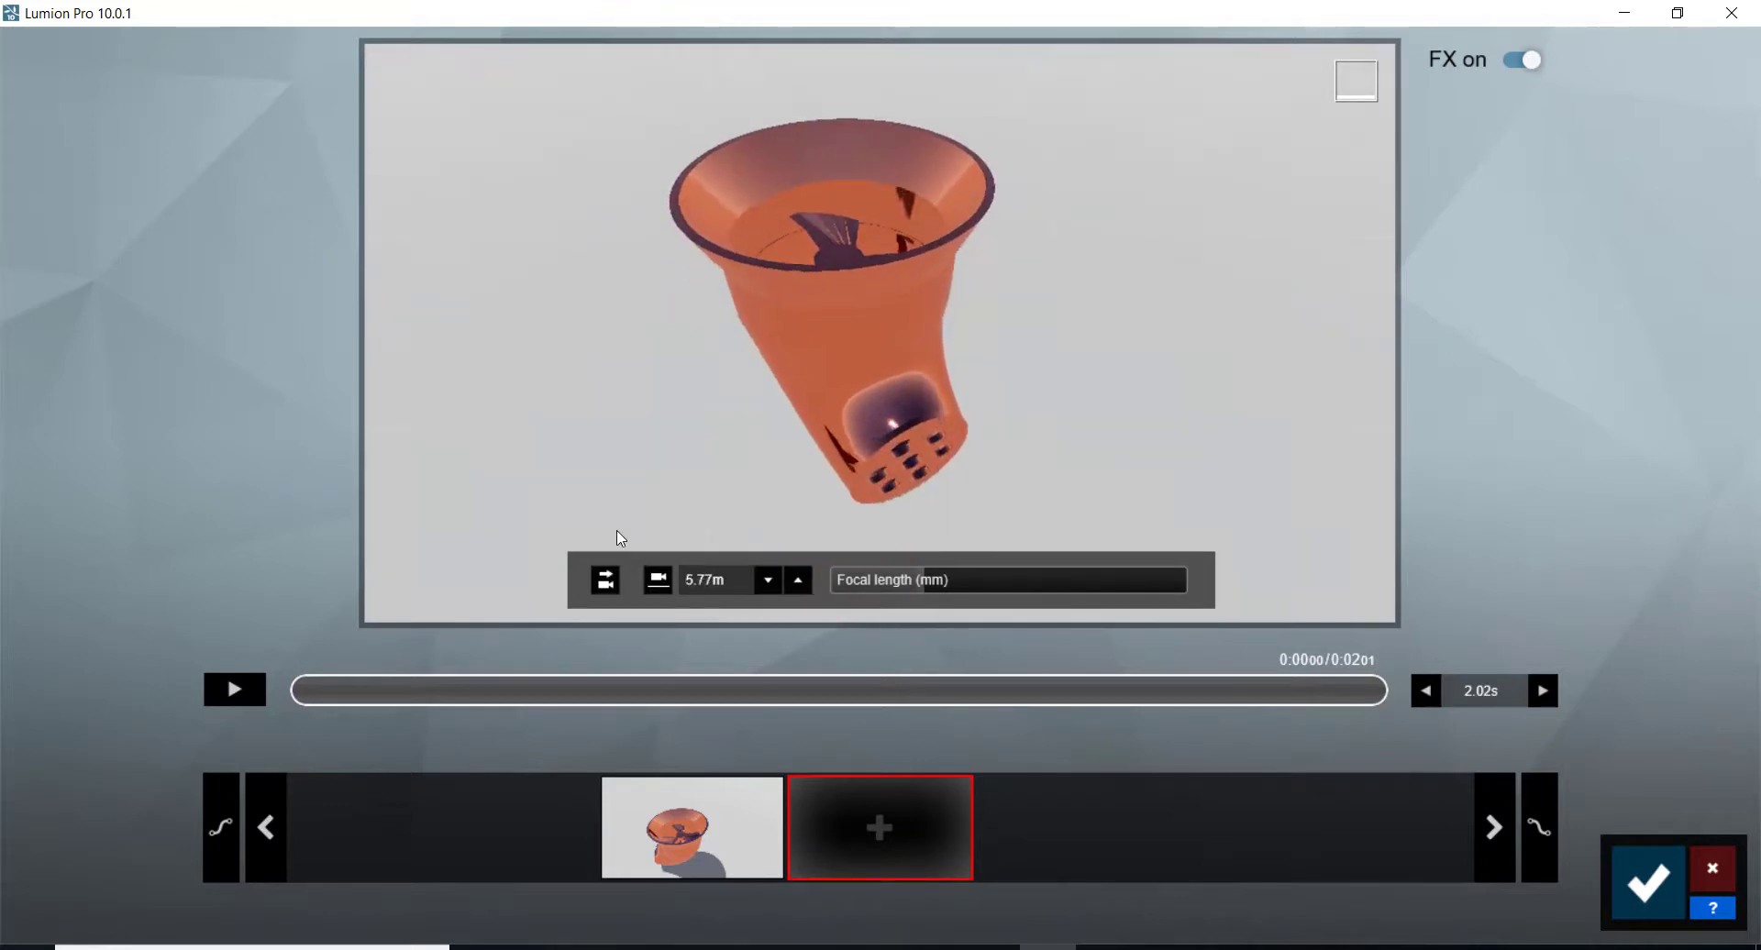
pyautogui.press('q')
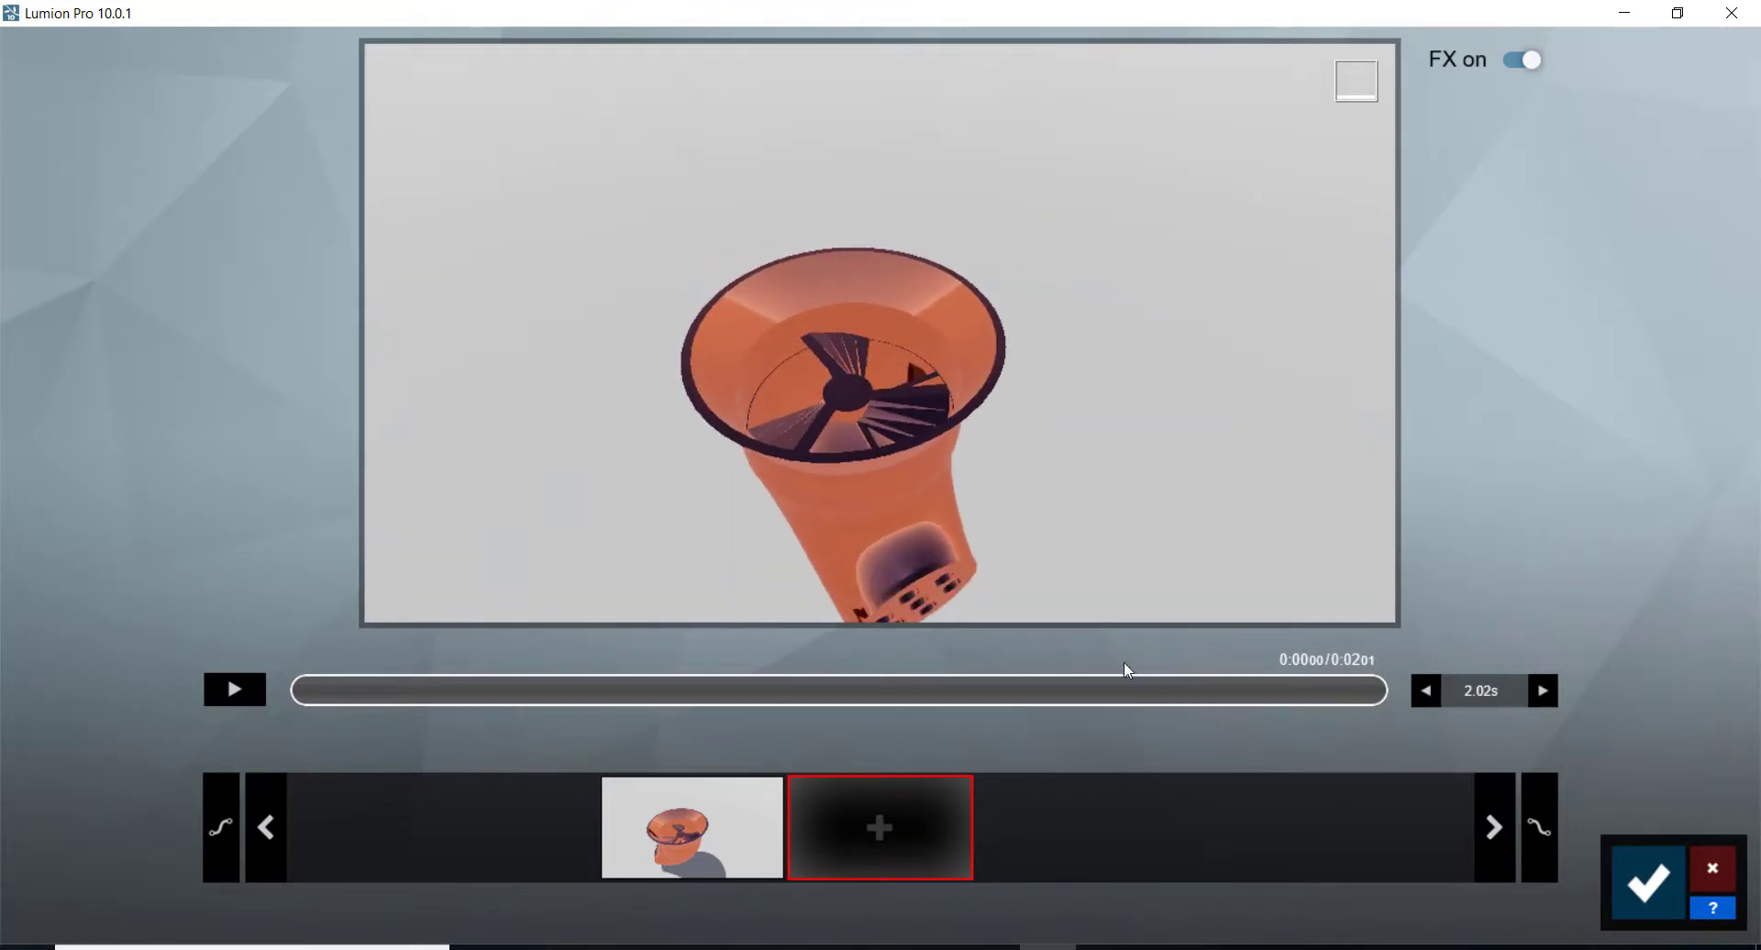
pyautogui.click(1681, 907)
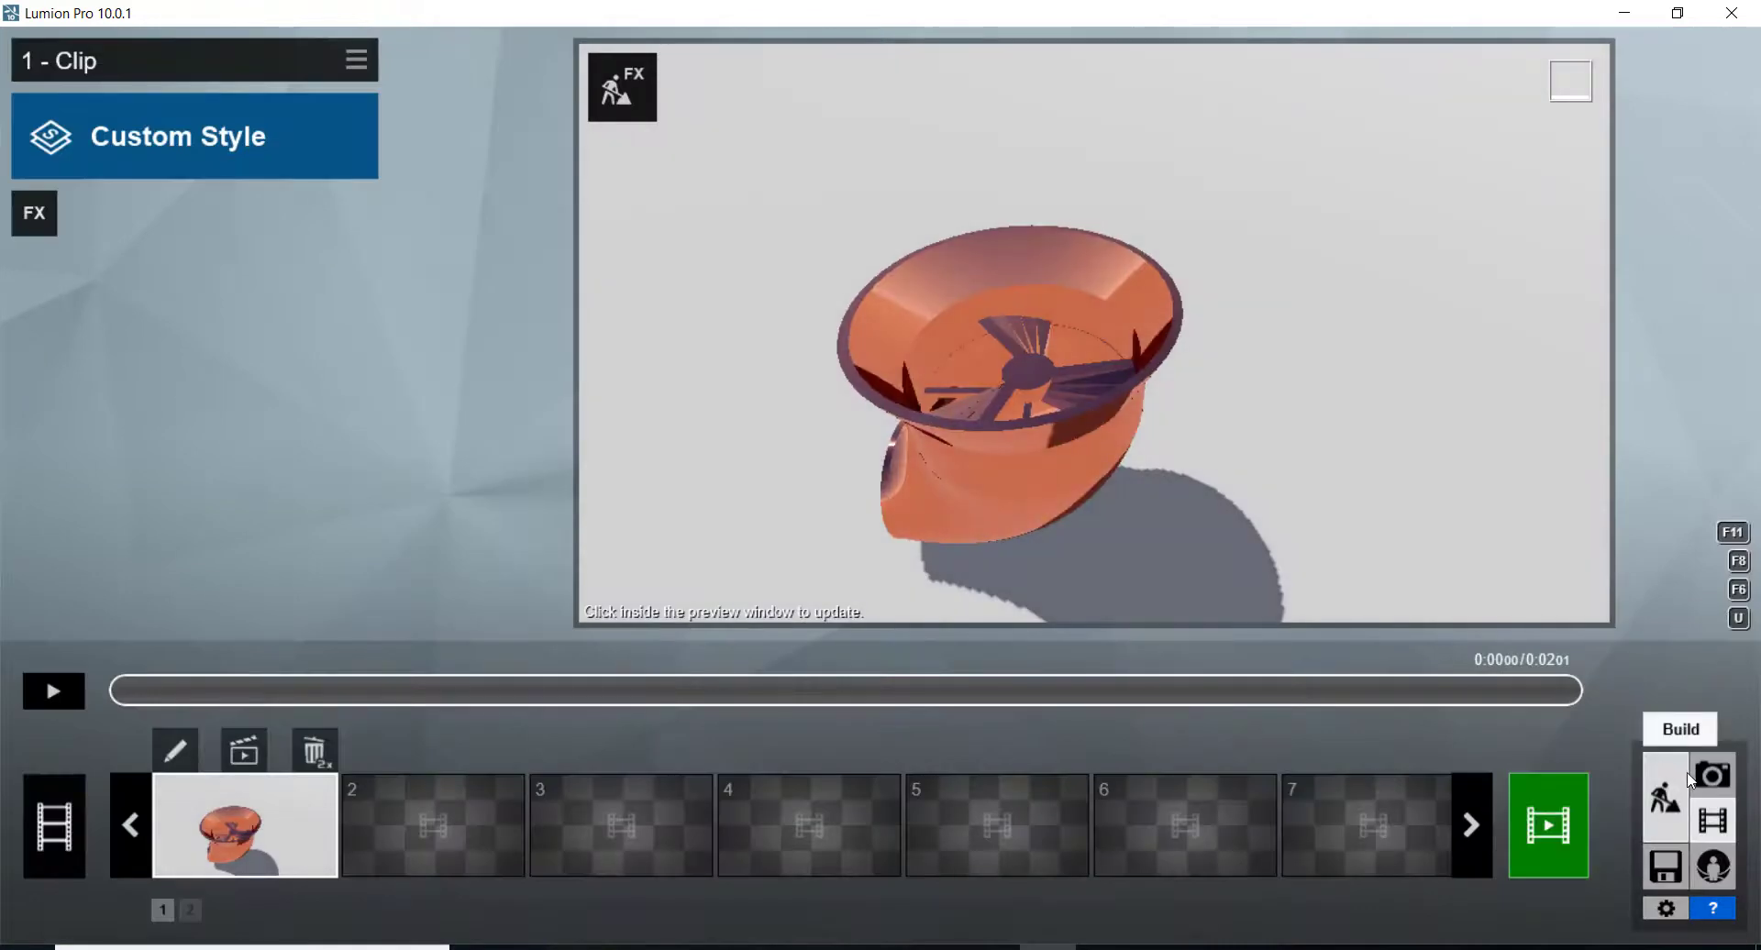
# - Return to Build mode and reduce the reflectivity of the holder's upper funnel Copper material to about three quarters of its range
pyautogui.click(1683, 800)
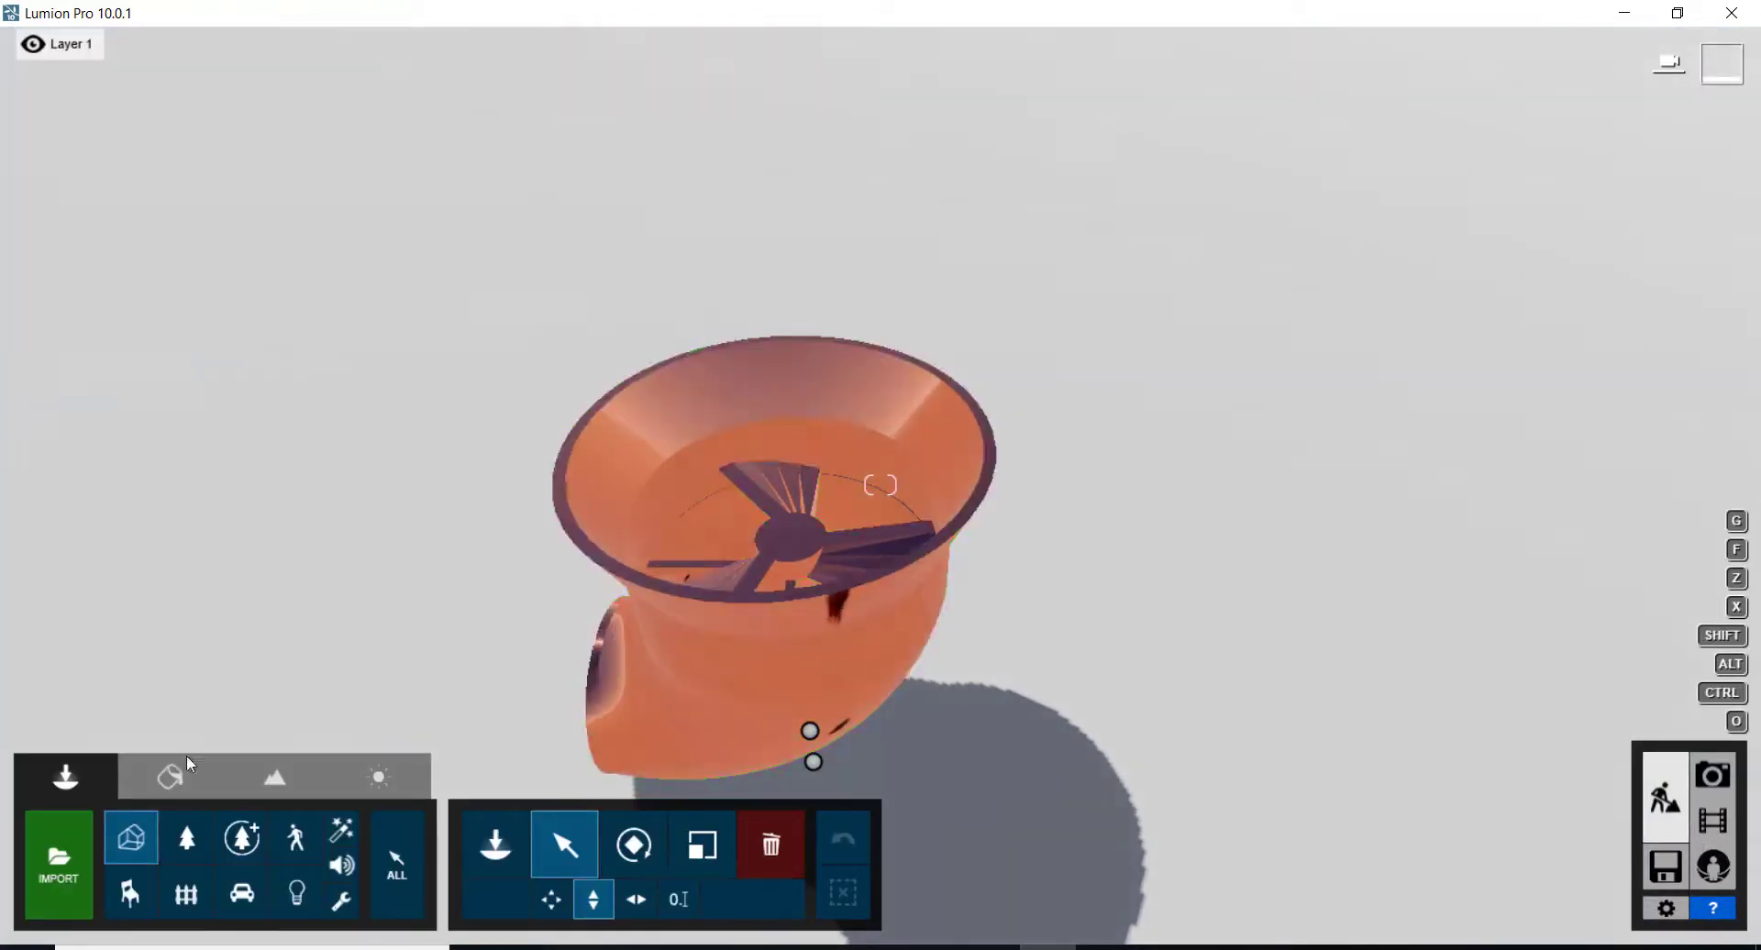
pyautogui.click(174, 775)
pyautogui.click(820, 684)
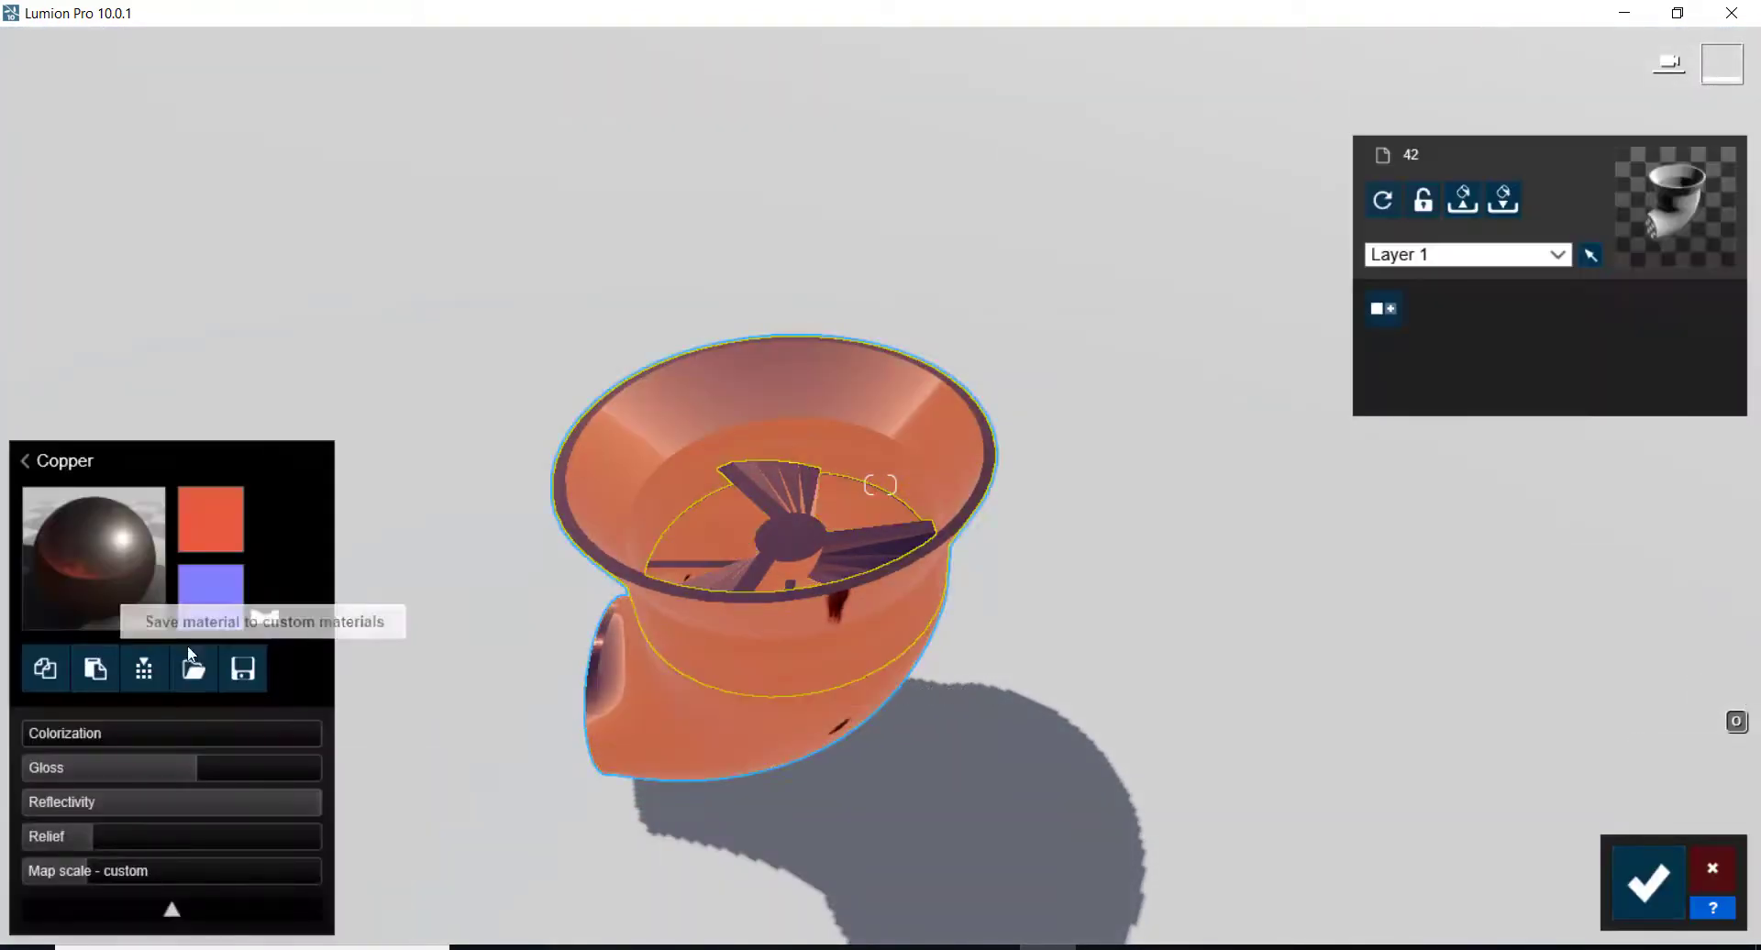
pyautogui.click(246, 805)
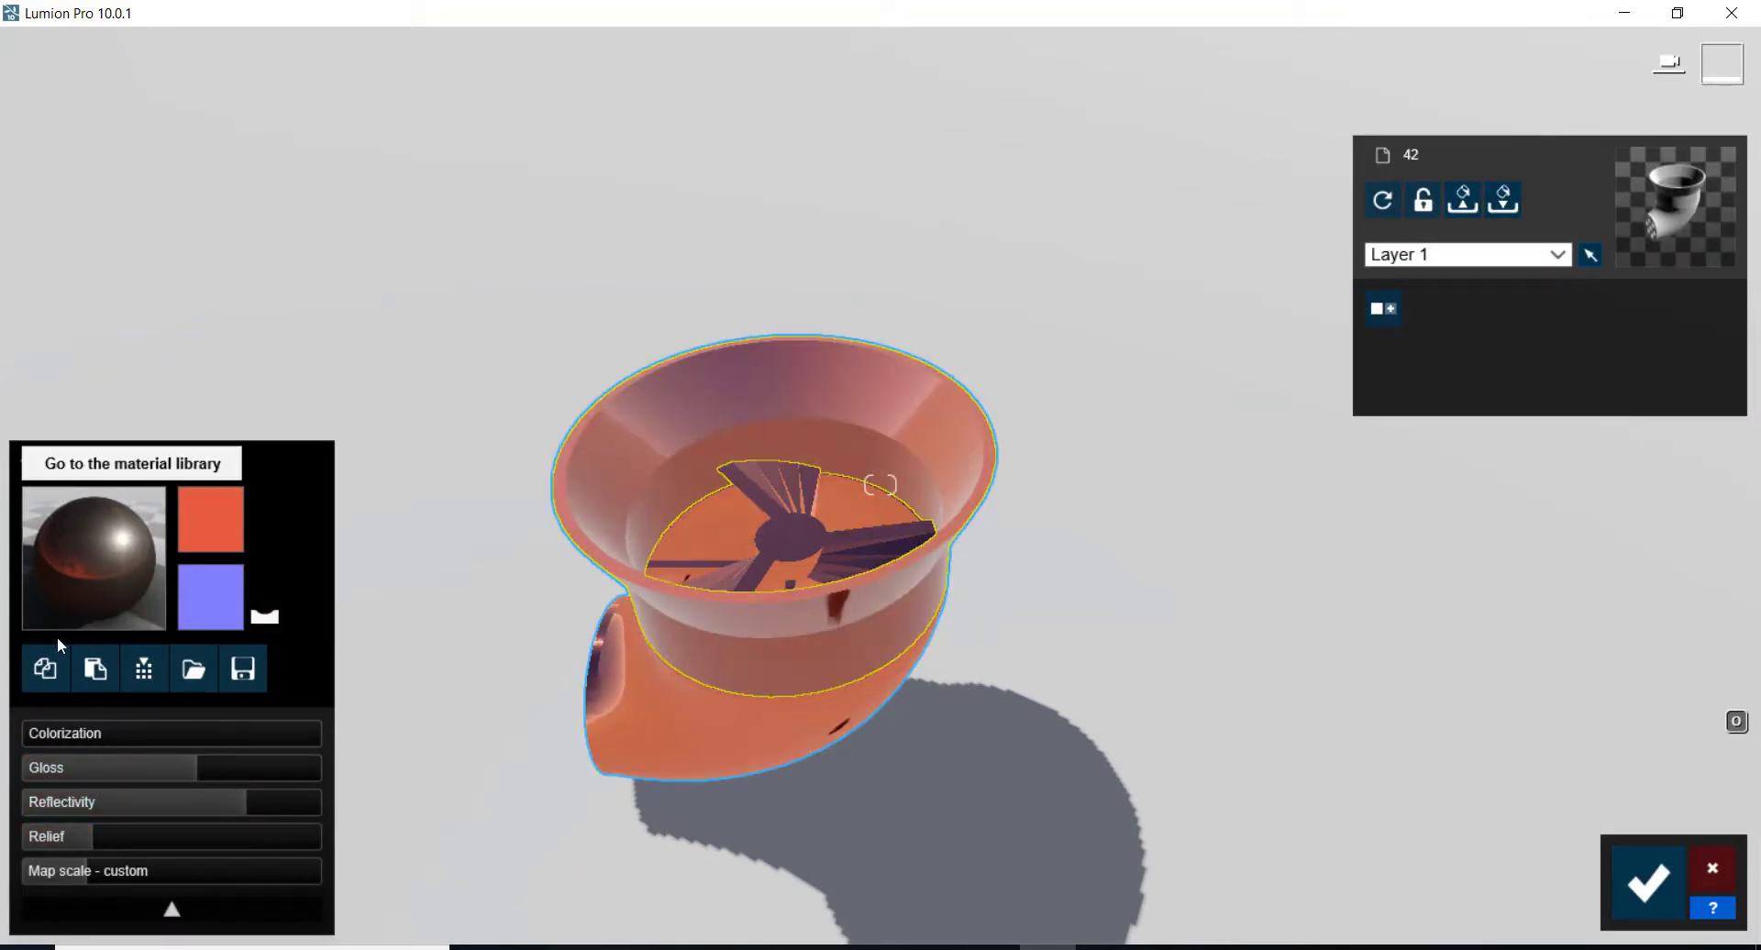
# - Copy the funnel's adjusted Copper material onto the holder's lower curved body and the fan, and save the material changes
pyautogui.click(697, 695)
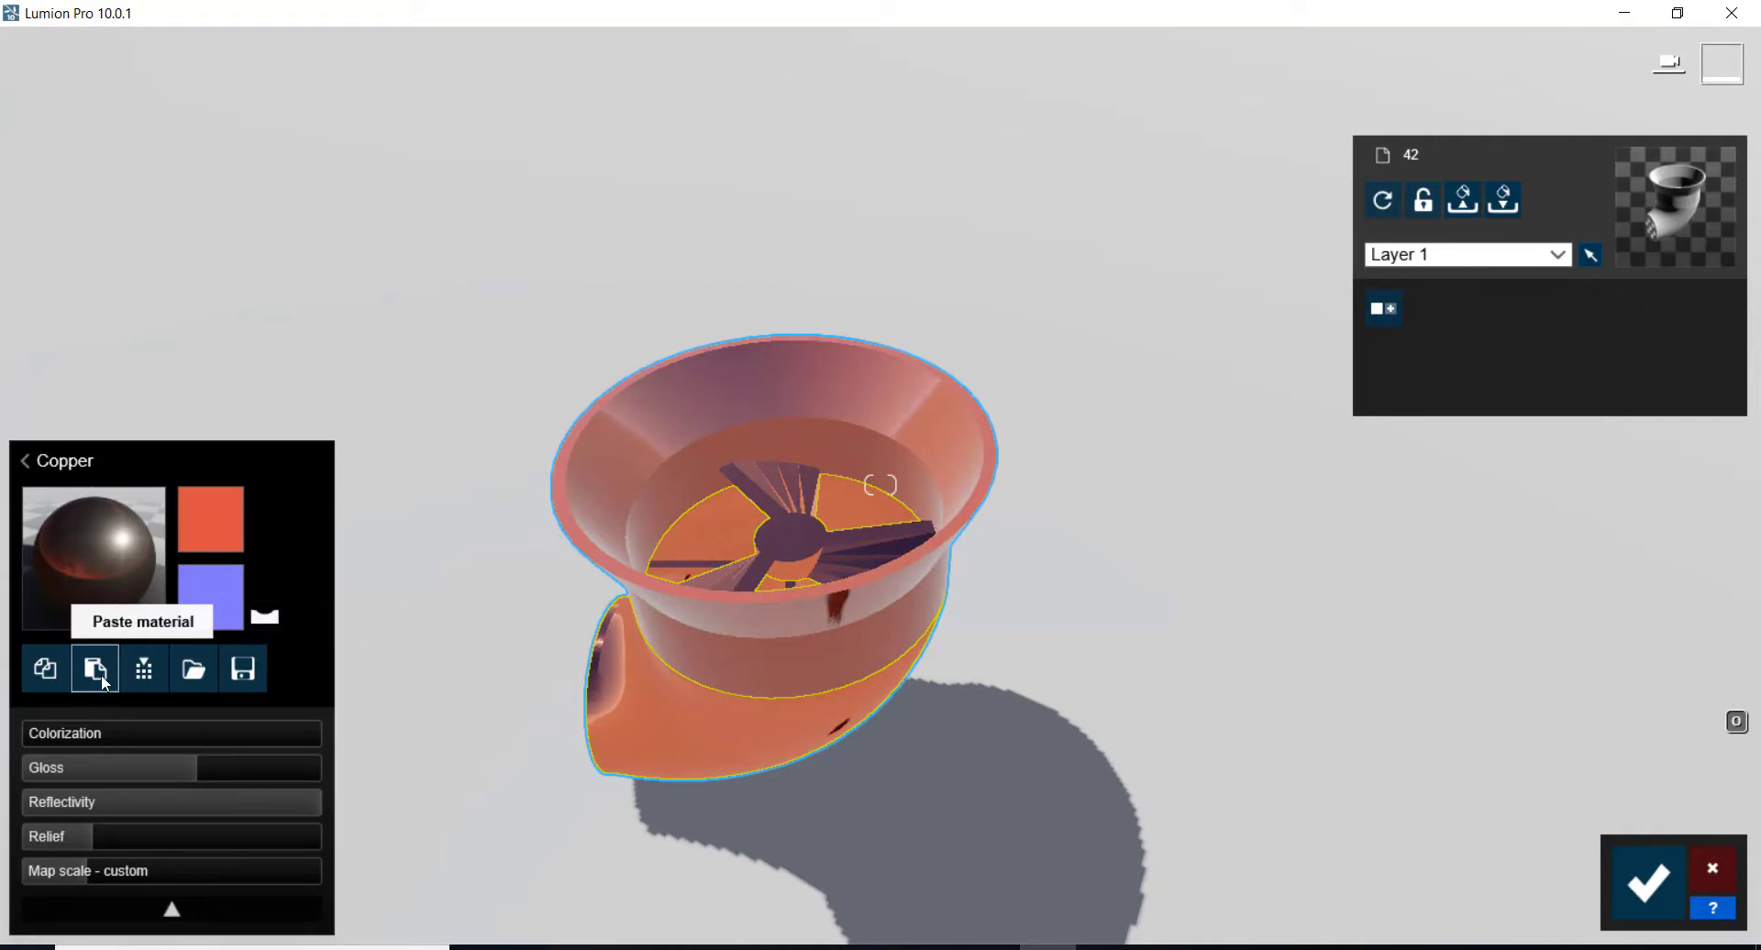
pyautogui.click(99, 672)
pyautogui.click(785, 567)
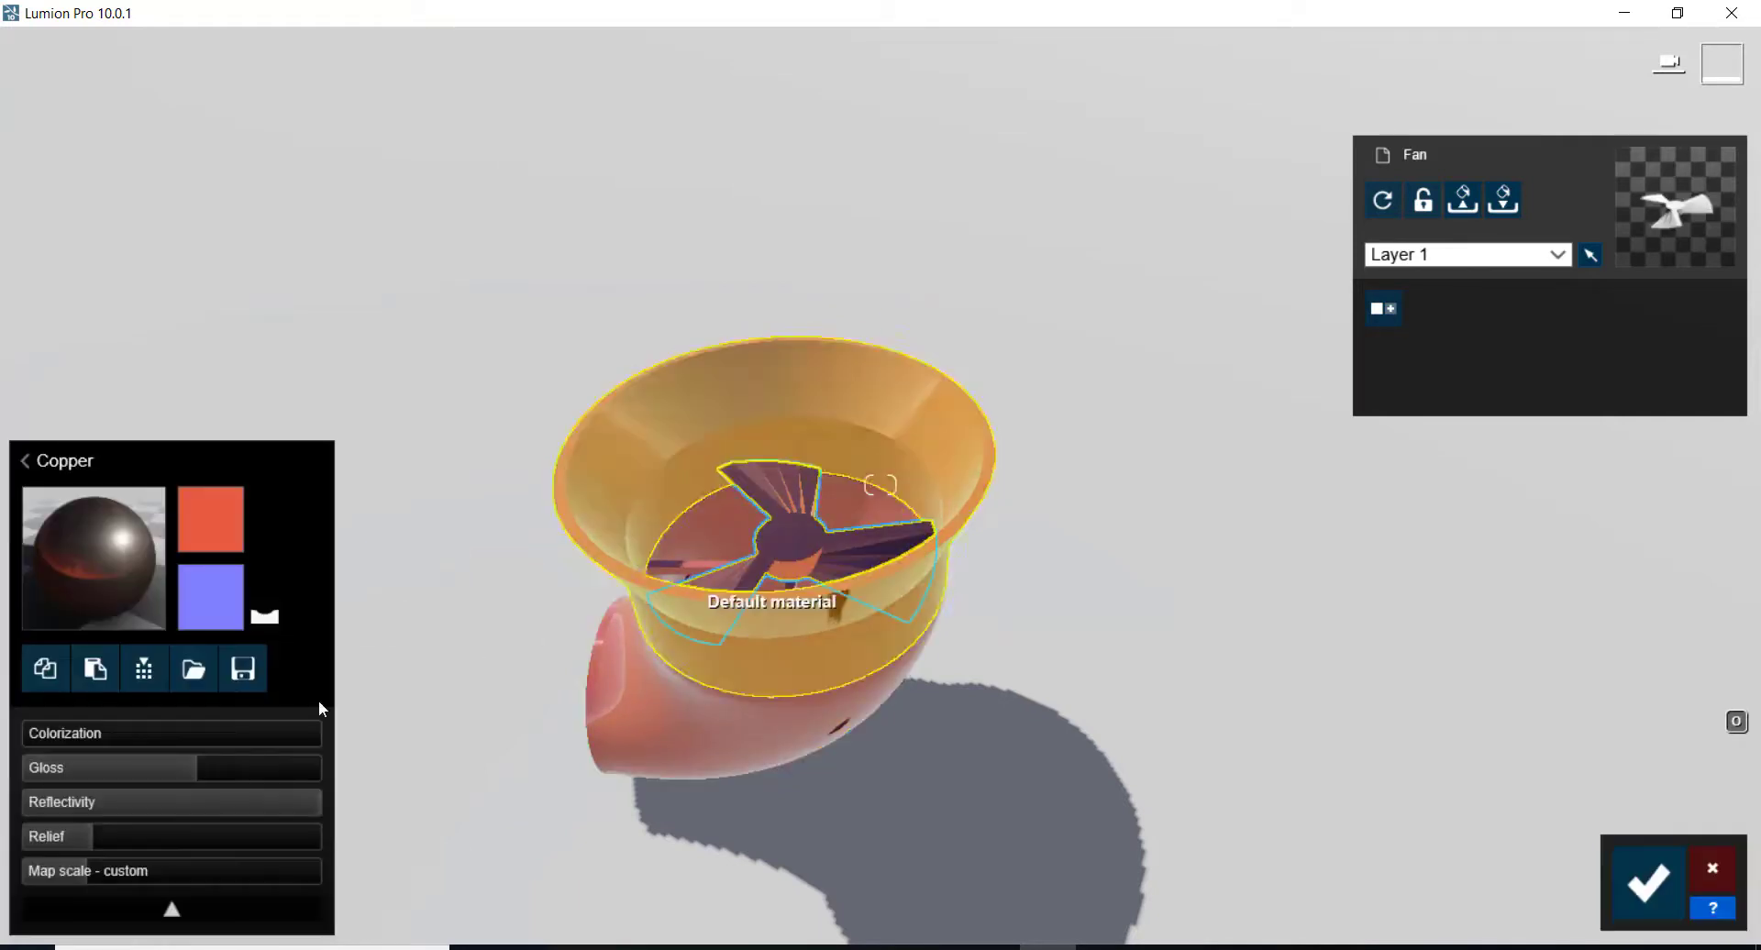
pyautogui.click(97, 678)
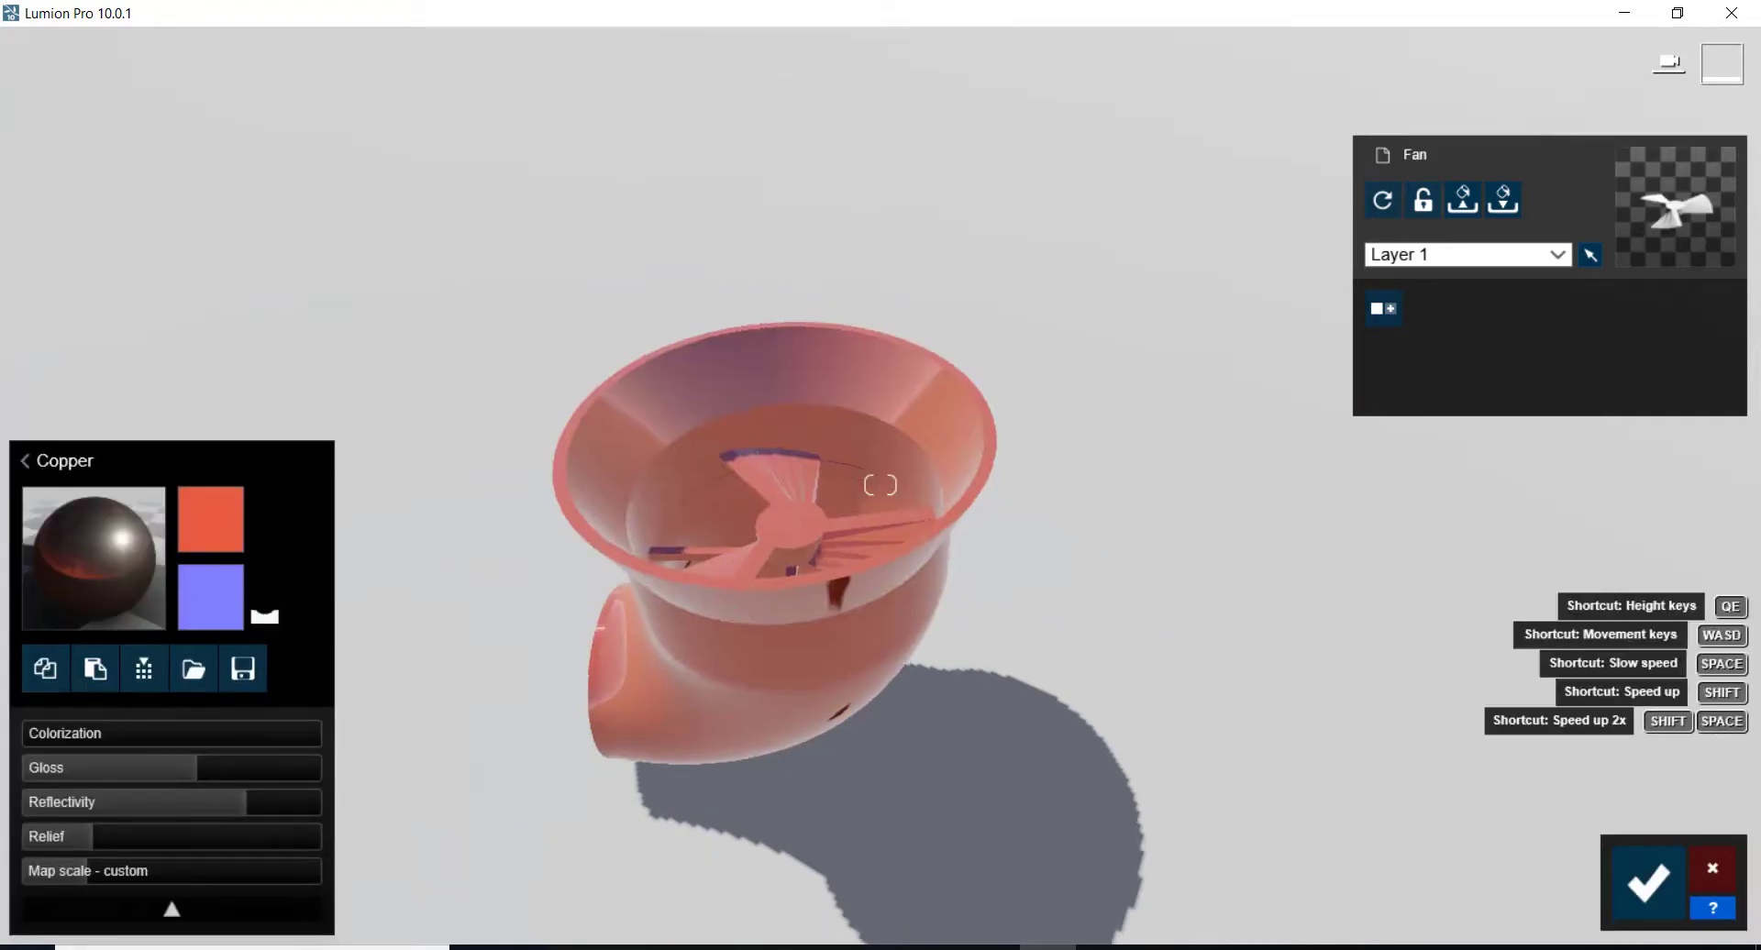
pyautogui.moveTo(899, 587); pyautogui.dragTo(1088, 736, button='right')
pyautogui.click(1632, 893)
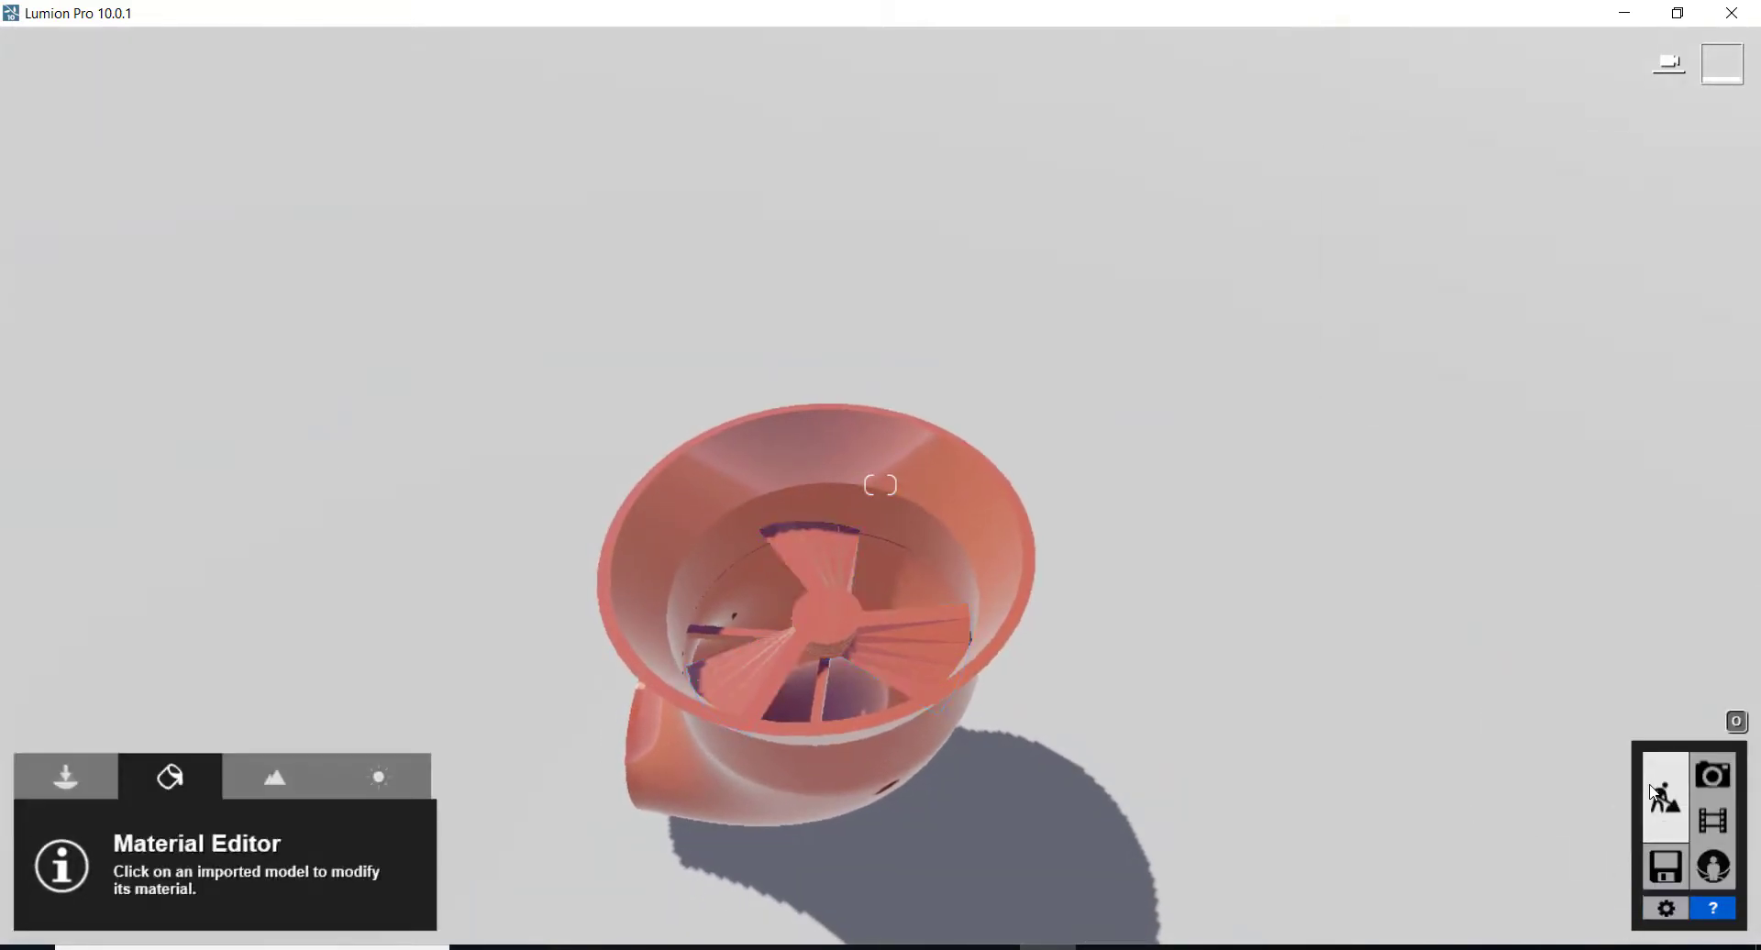
# - Reopen clip 1 in Movie mode for editing and set its length to 10 seconds
pyautogui.click(1711, 818)
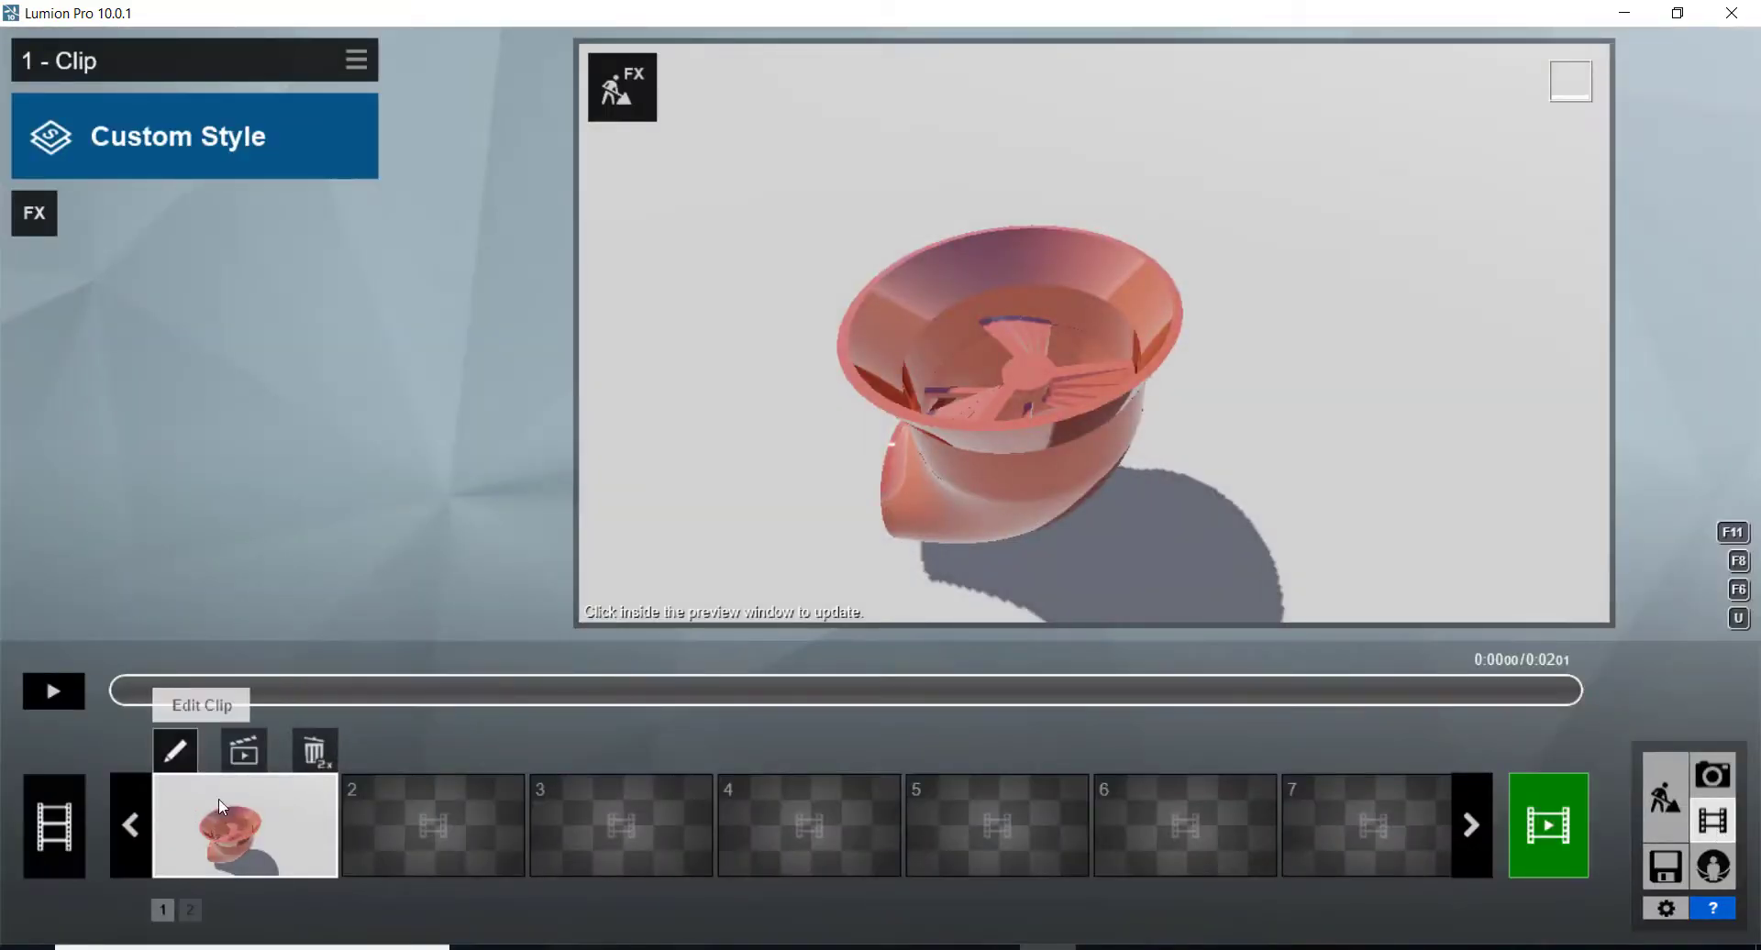
pyautogui.click(167, 752)
pyautogui.click(1543, 691)
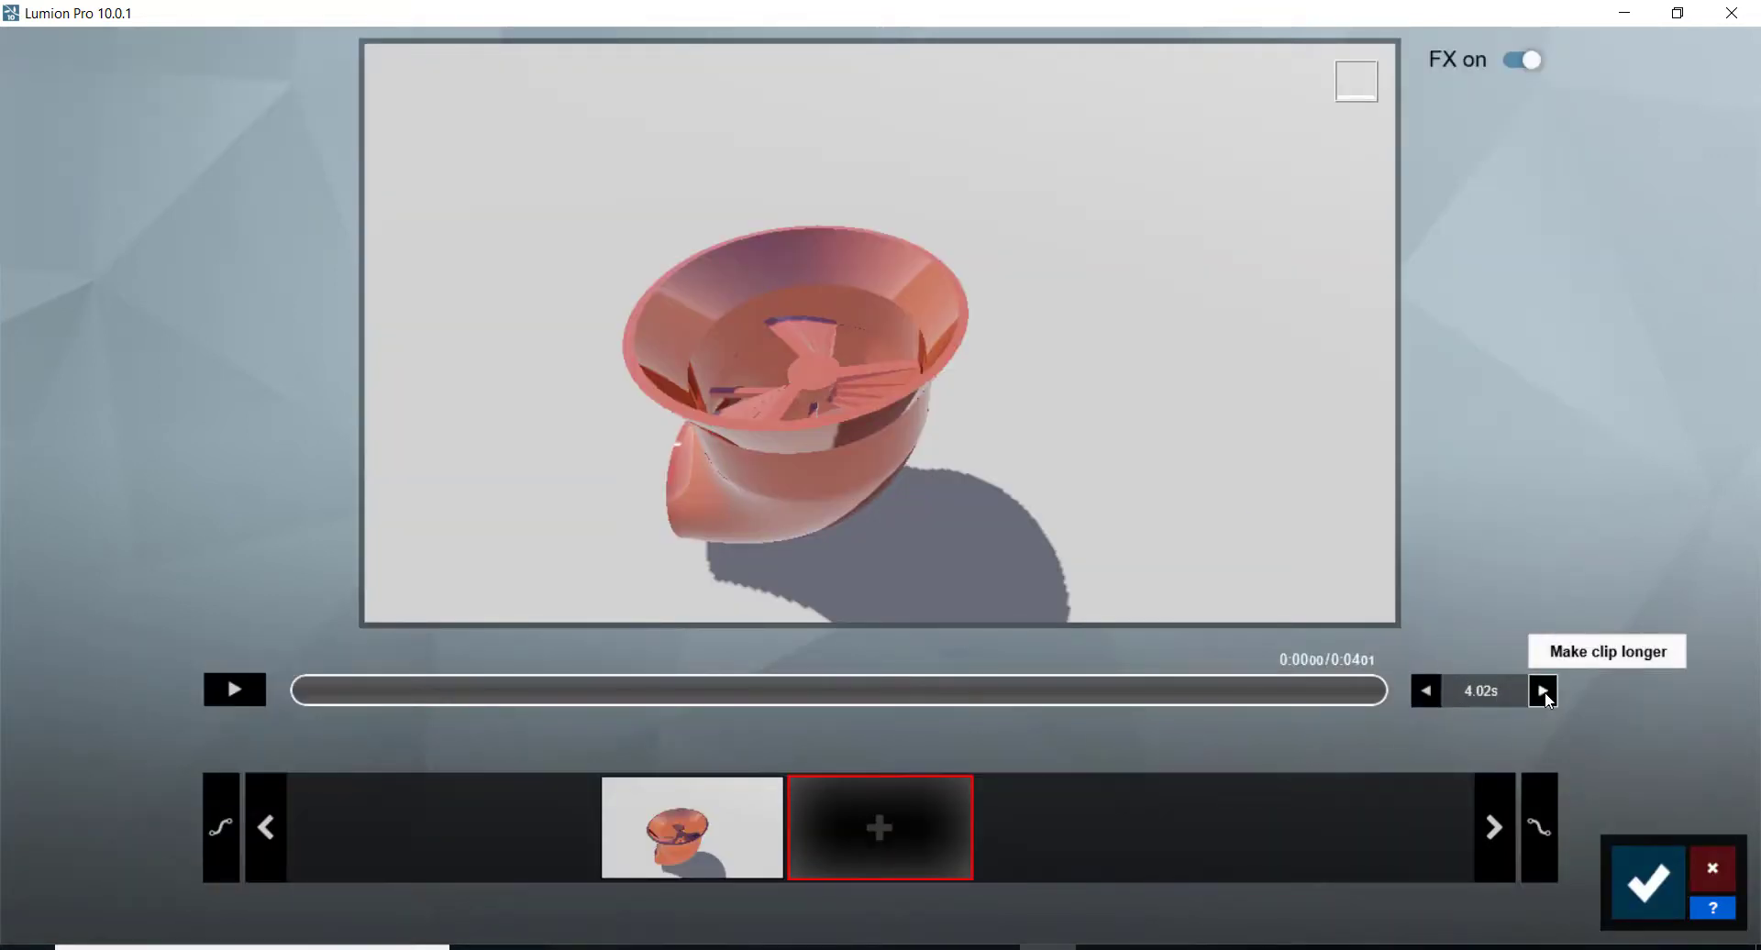
pyautogui.click(1543, 692)
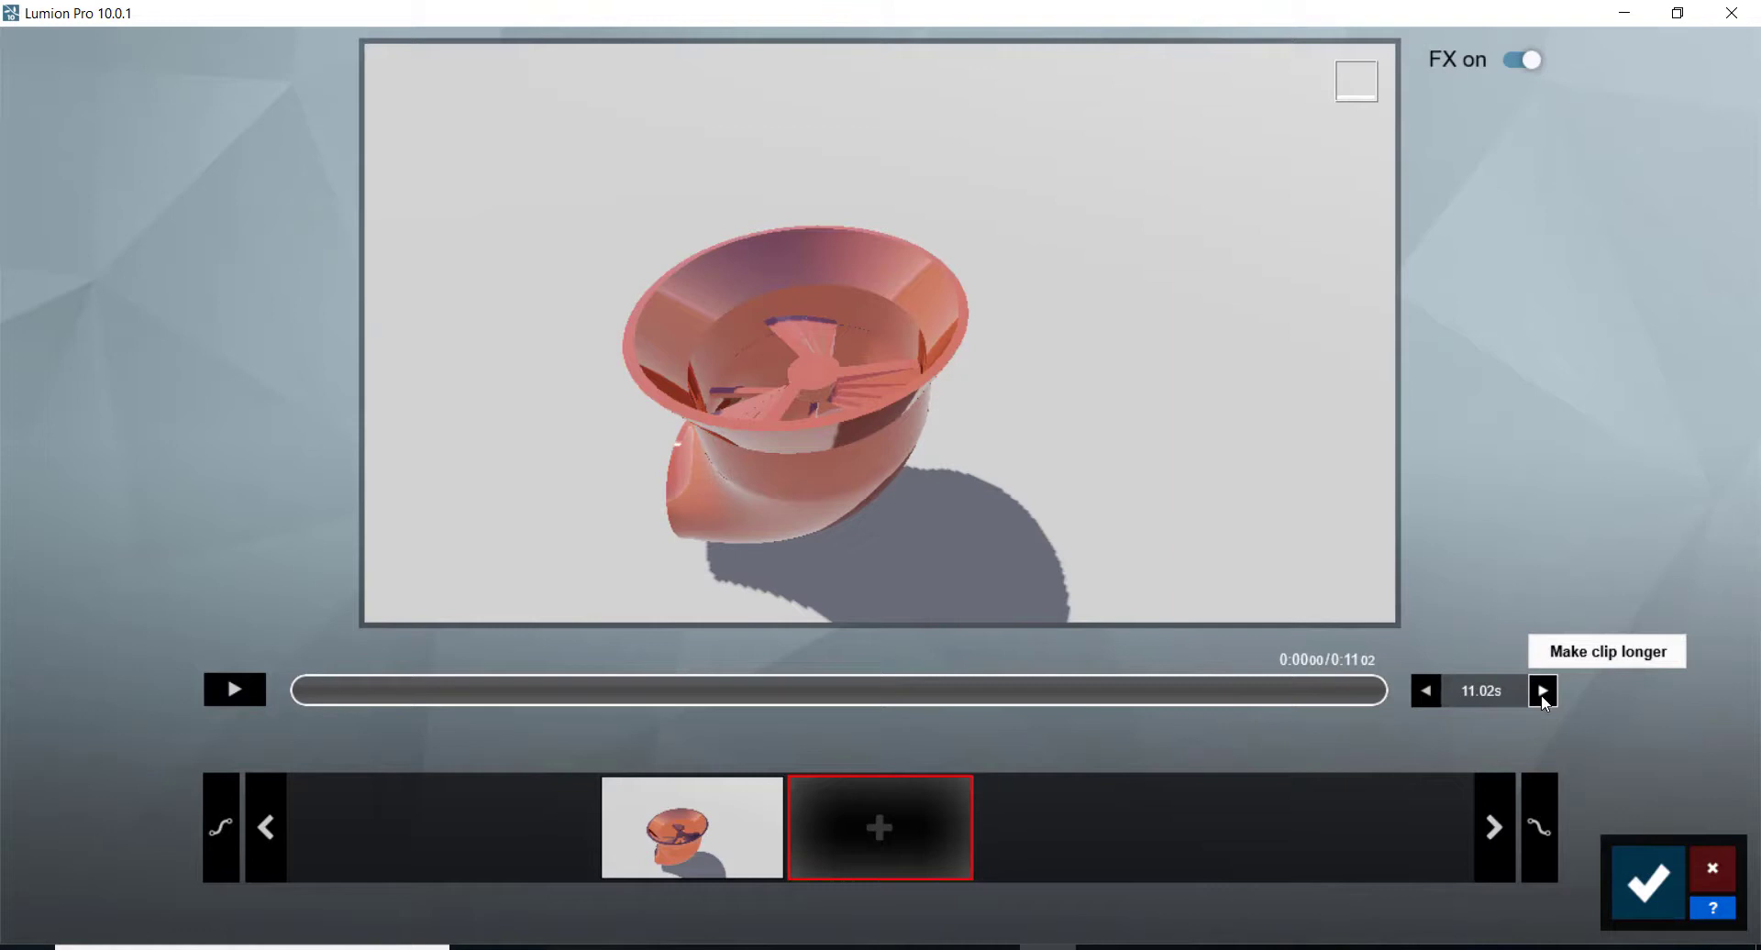
pyautogui.click(1490, 691)
pyautogui.write('10')
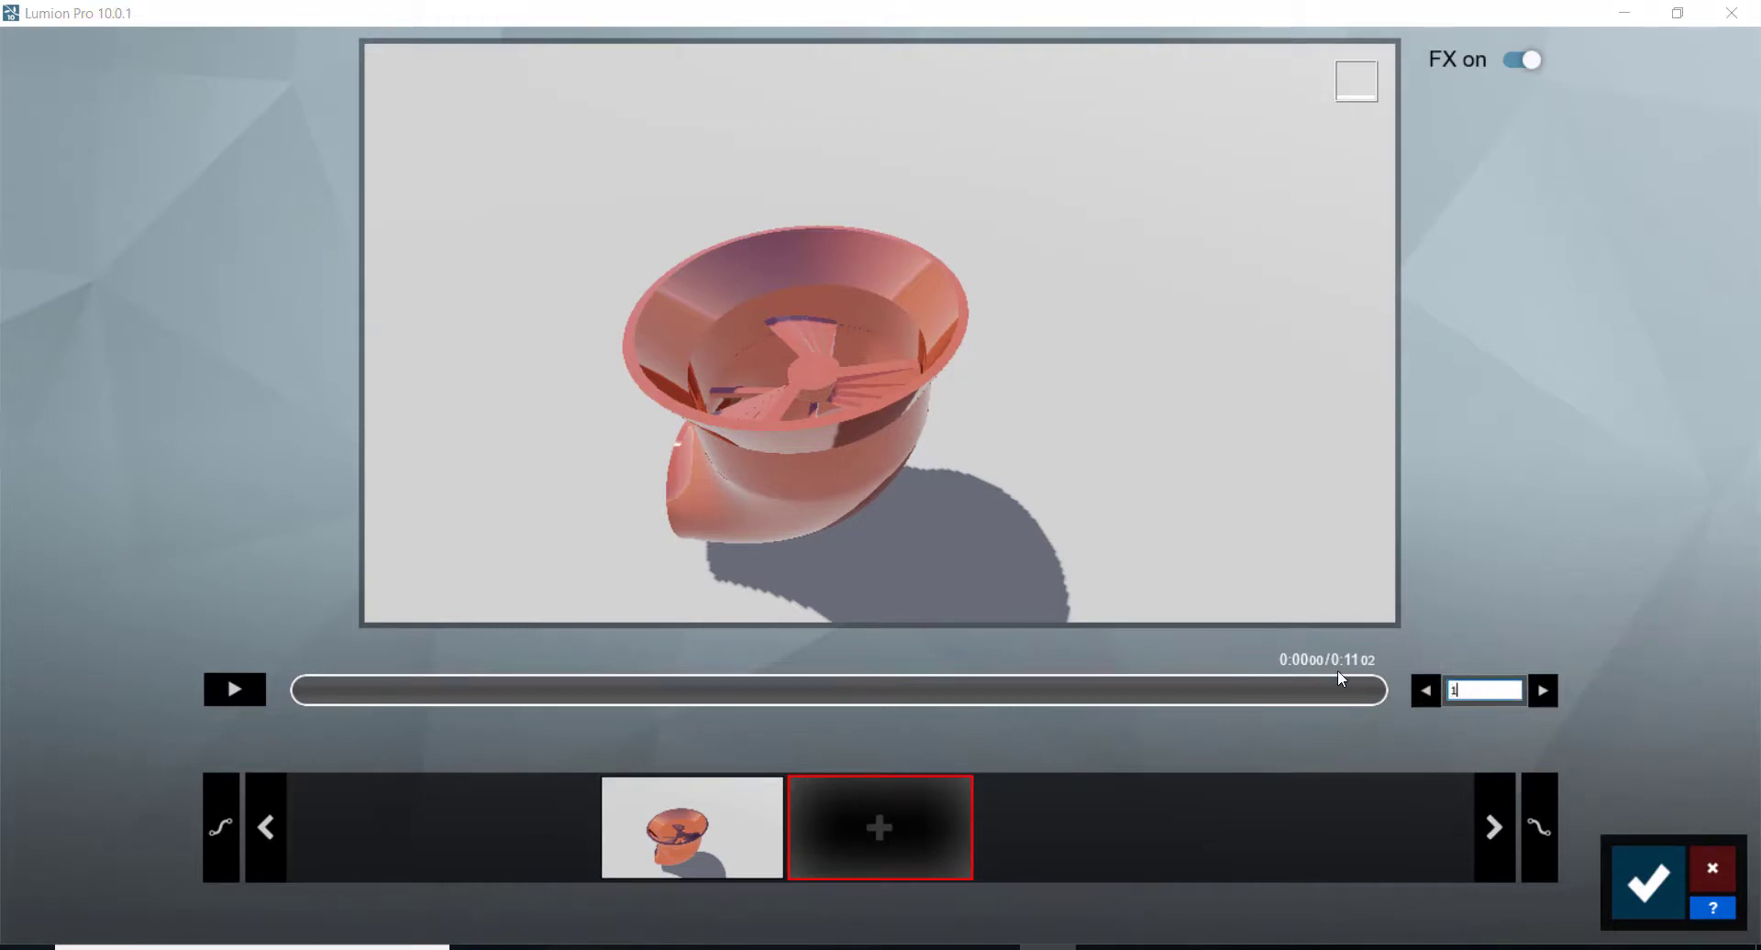
pyautogui.press('Return')
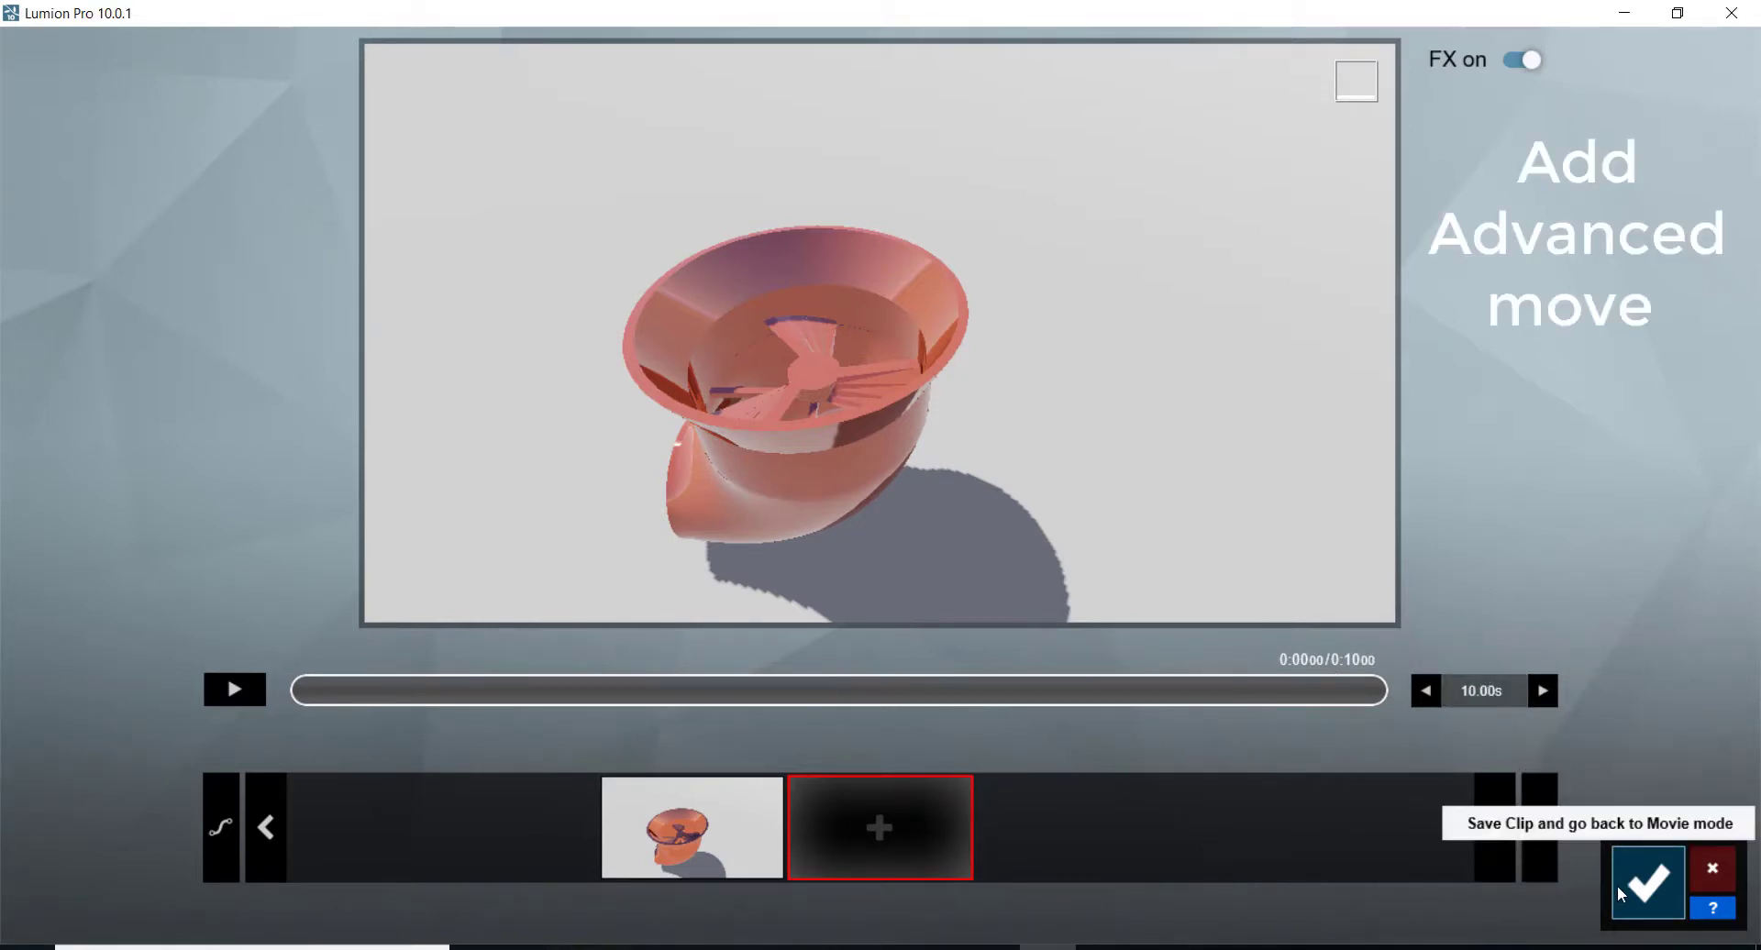
# - Save the clip and add the Advanced Move animation effect to it
pyautogui.click(1641, 882)
pyautogui.click(36, 212)
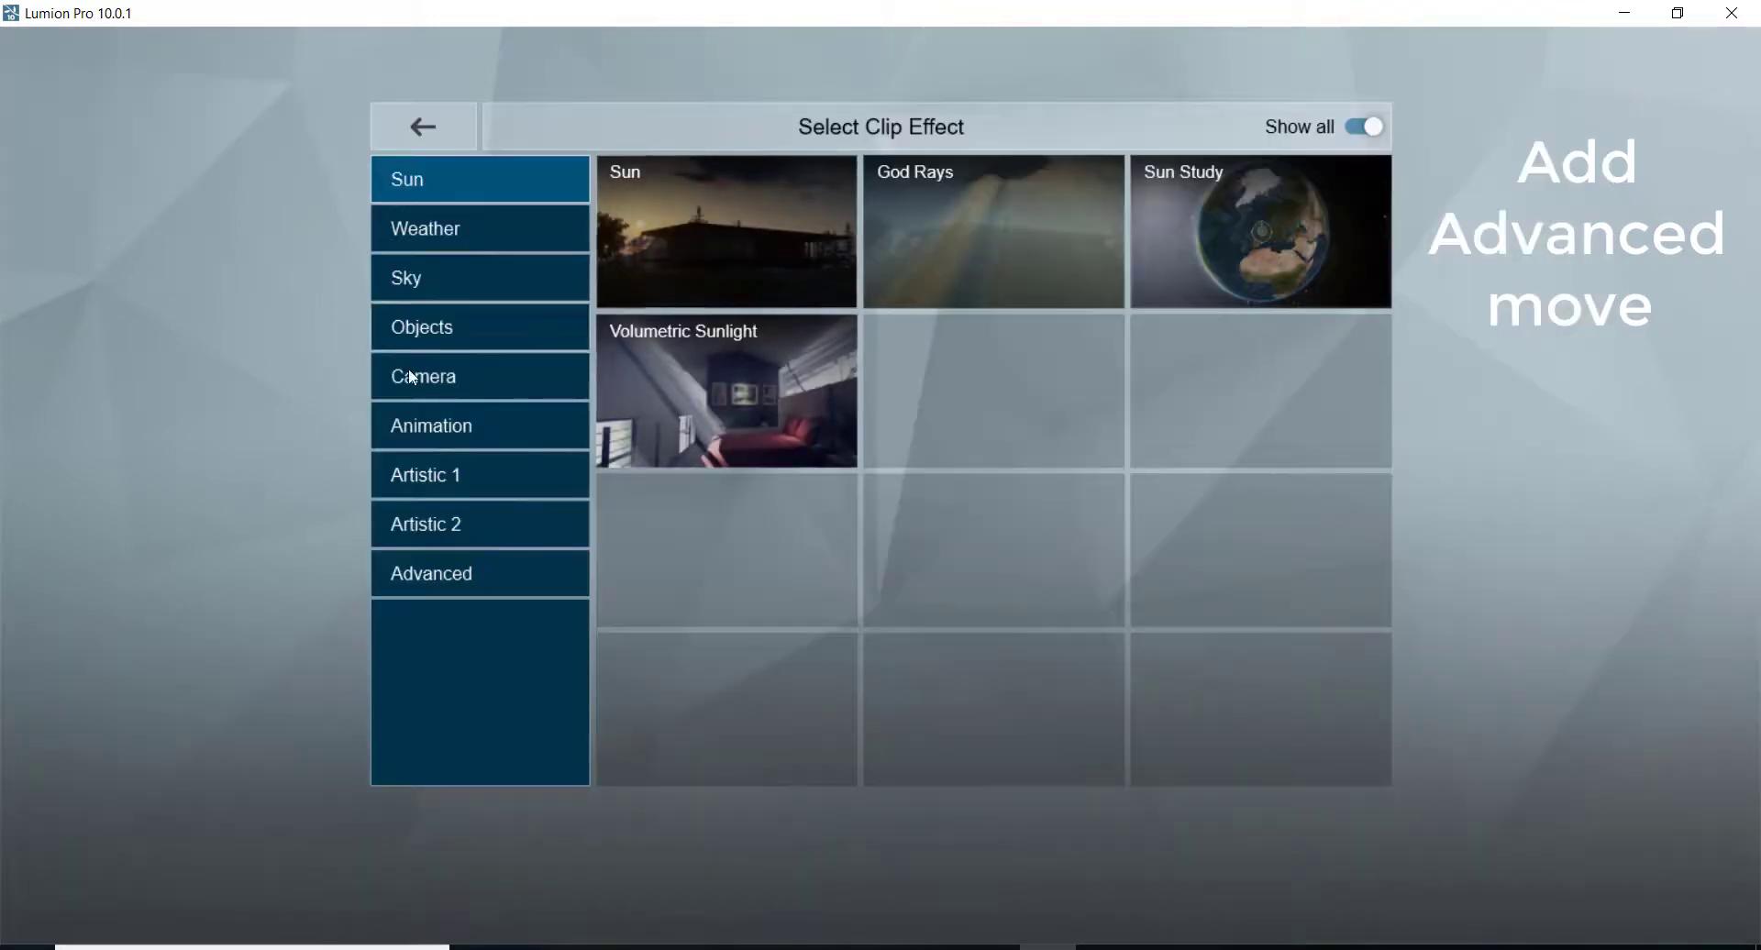
pyautogui.click(429, 293)
pyautogui.click(433, 240)
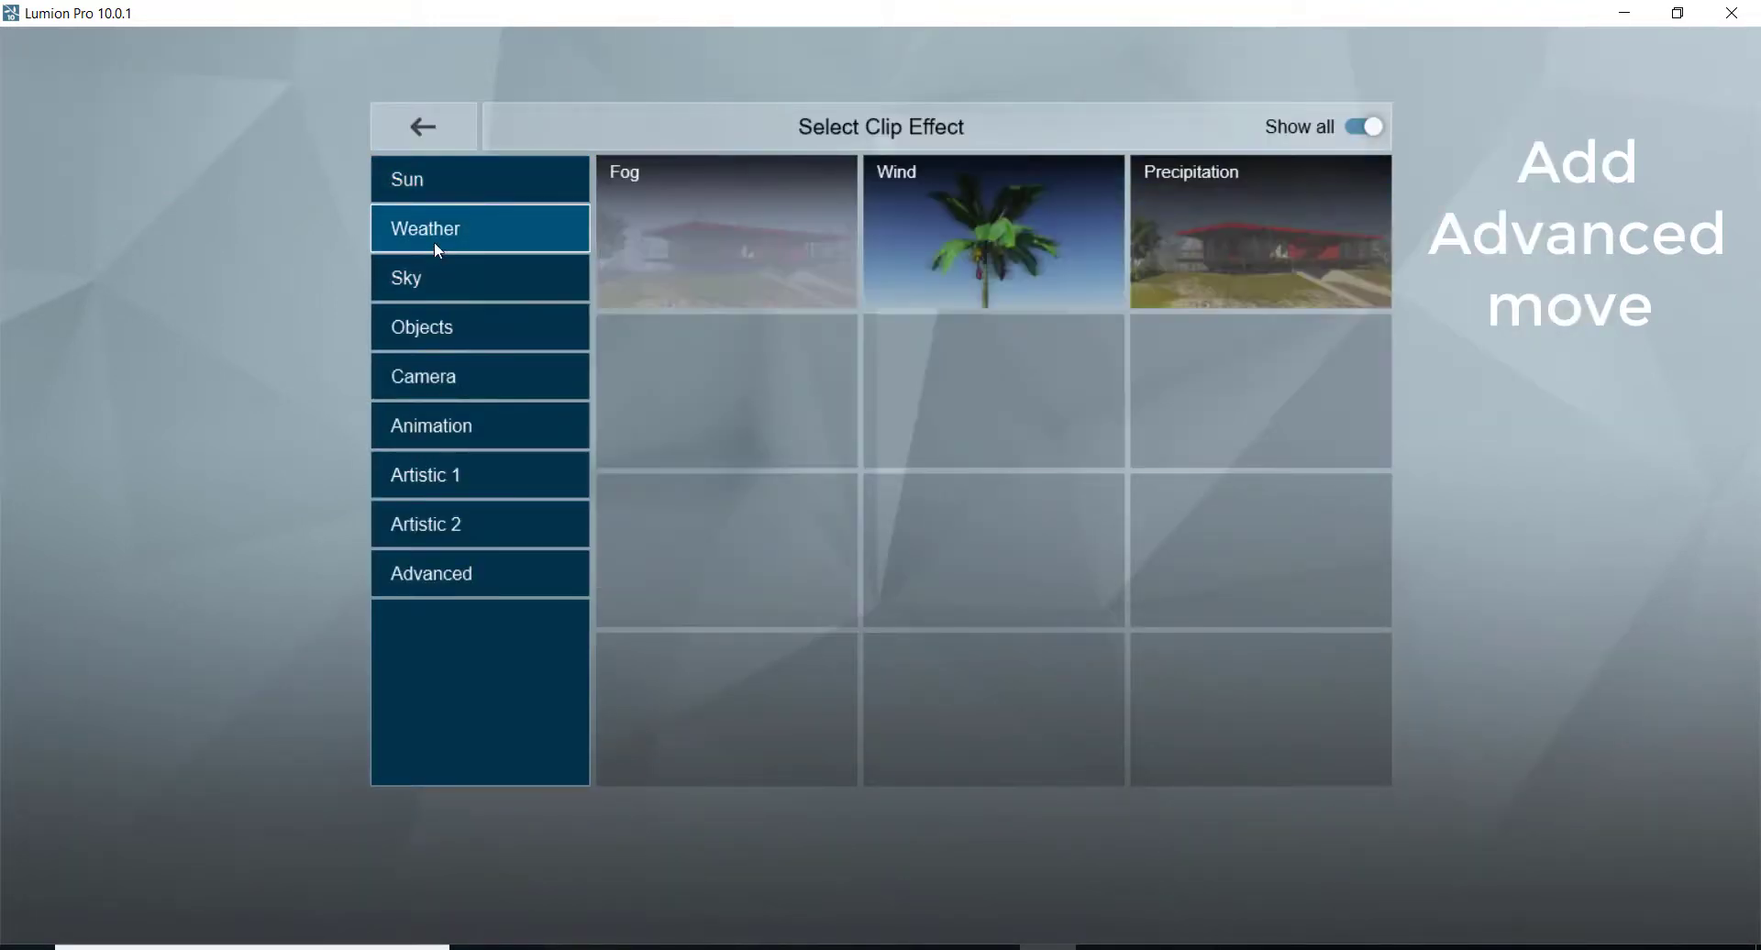
pyautogui.click(439, 191)
pyautogui.click(443, 422)
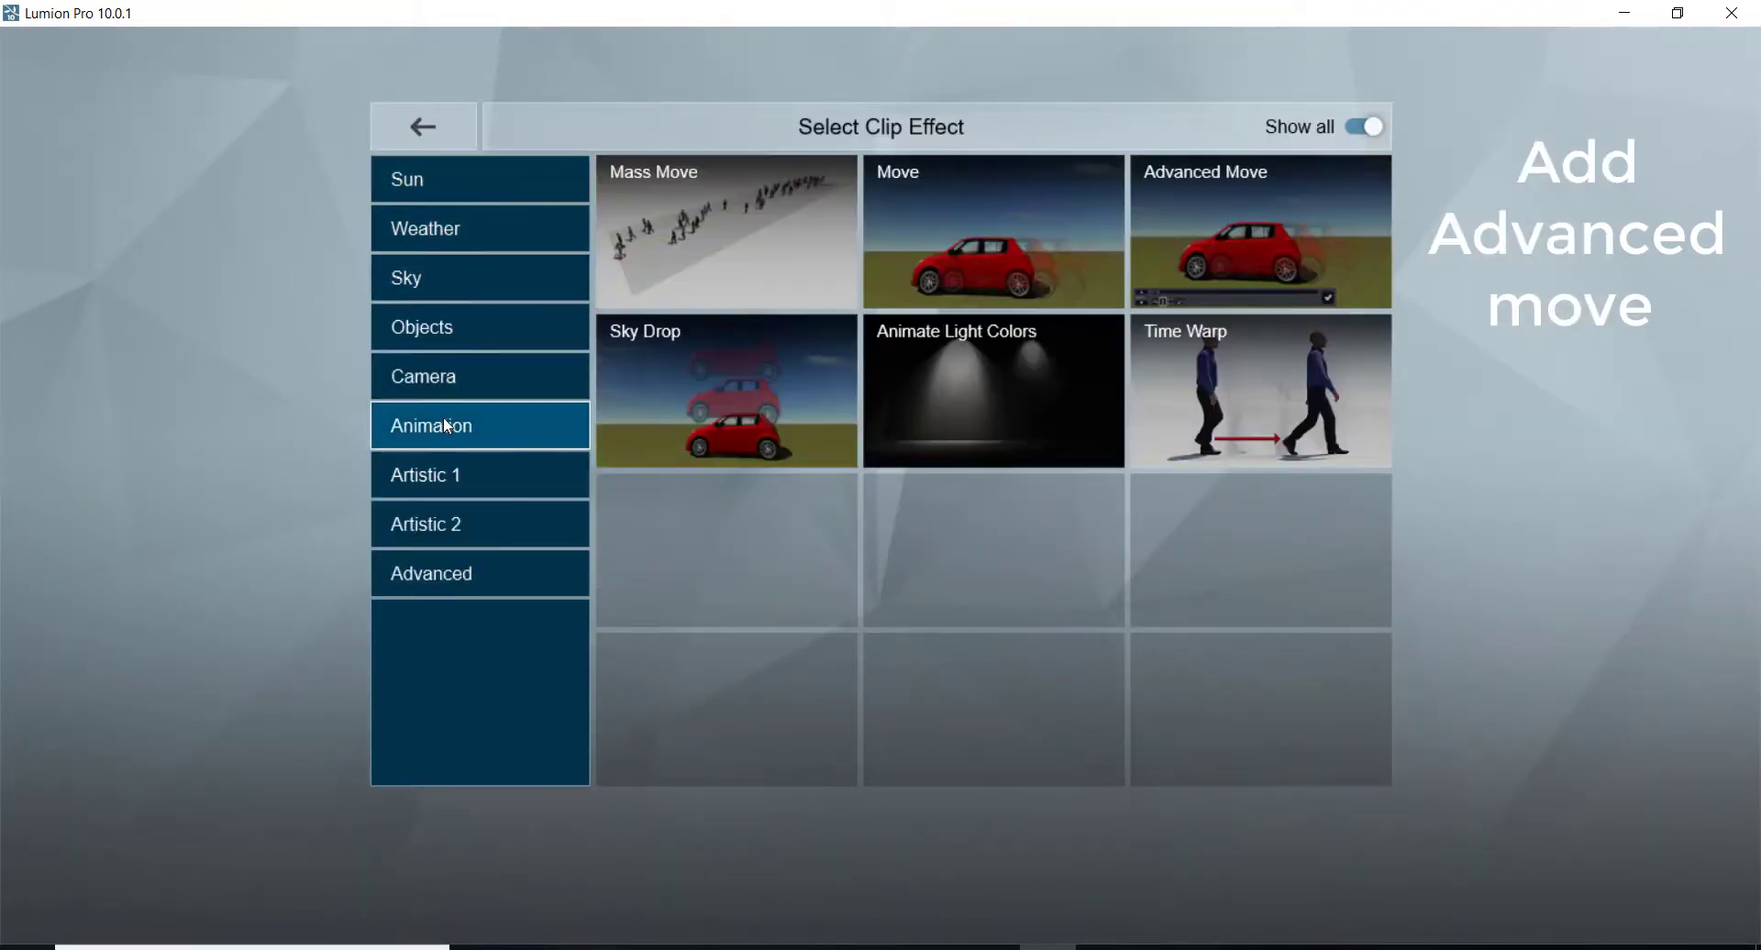
pyautogui.click(1250, 196)
# - Open the Advanced Move effect for editing and rotate the fan to face south as its starting keyframe at time 0
pyautogui.click(51, 337)
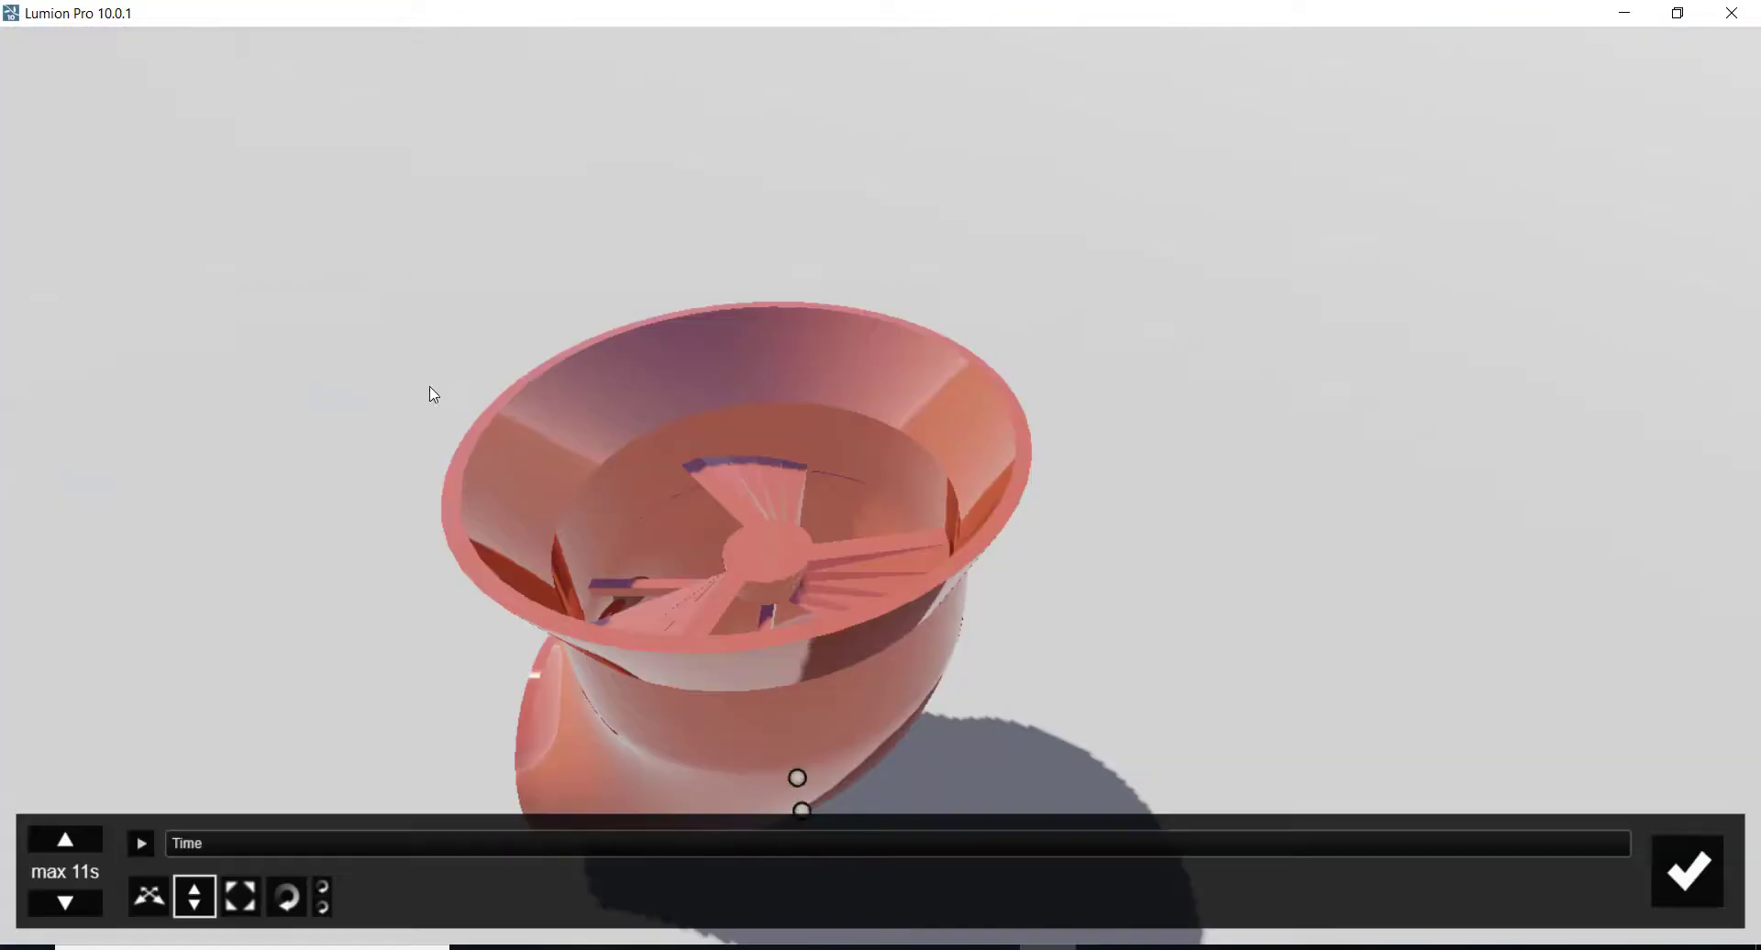
pyautogui.moveTo(750, 537); pyautogui.dragTo(808, 601, button='right')
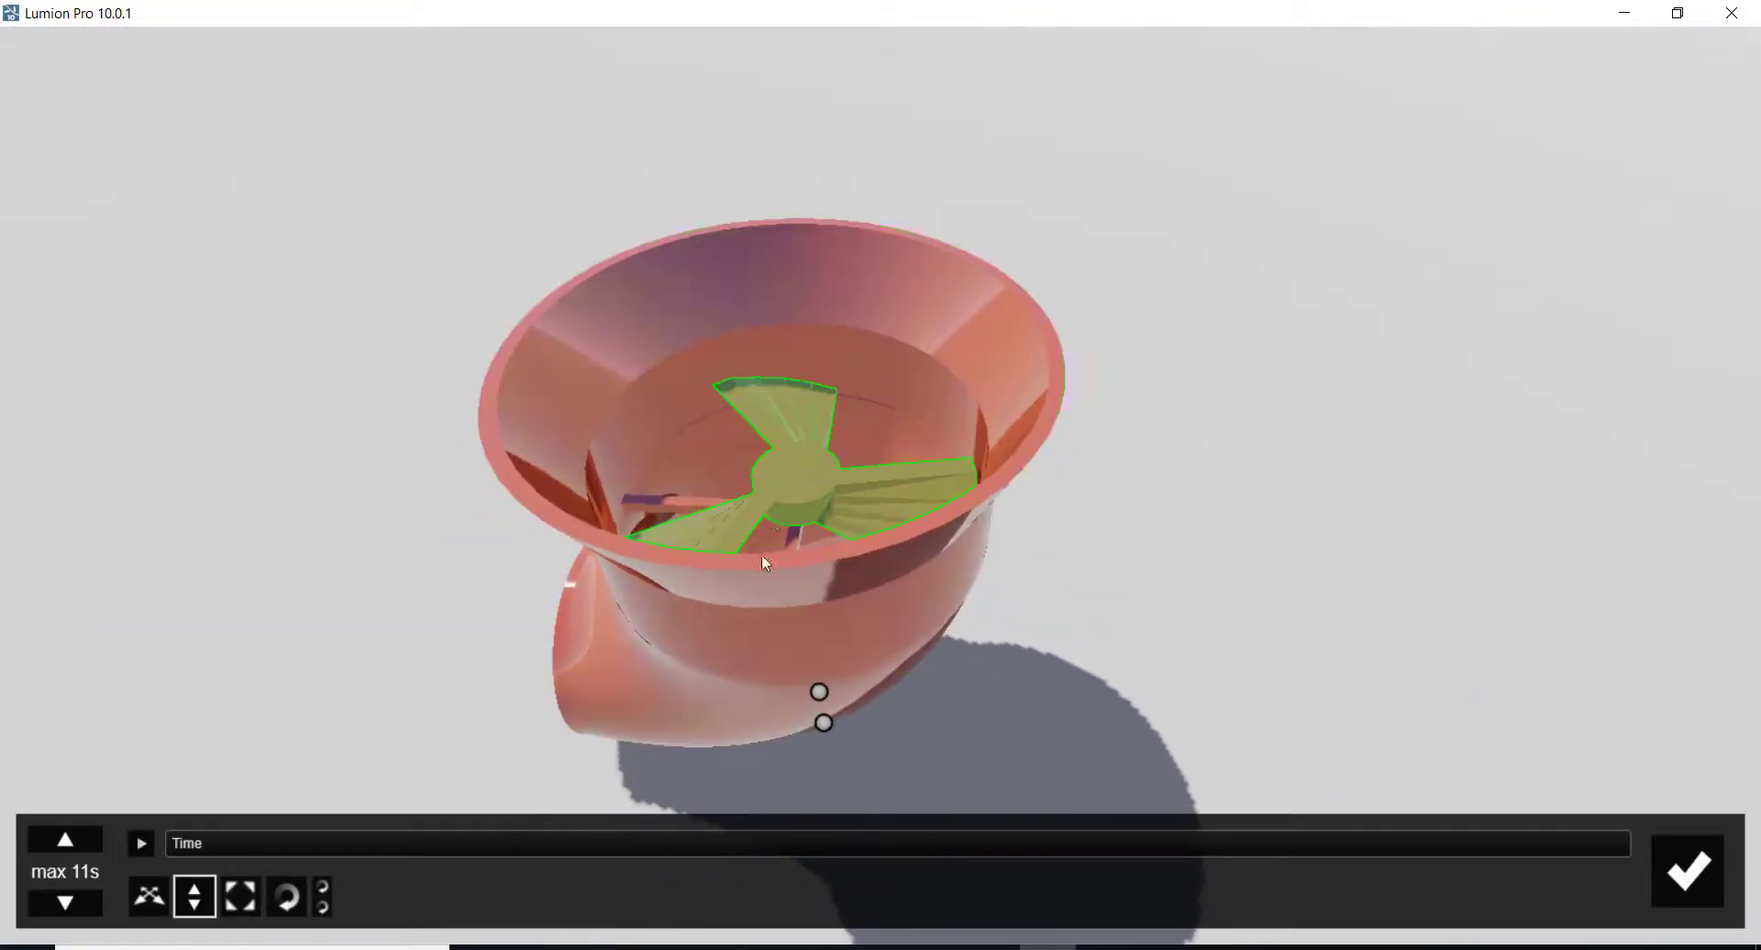
pyautogui.click(286, 896)
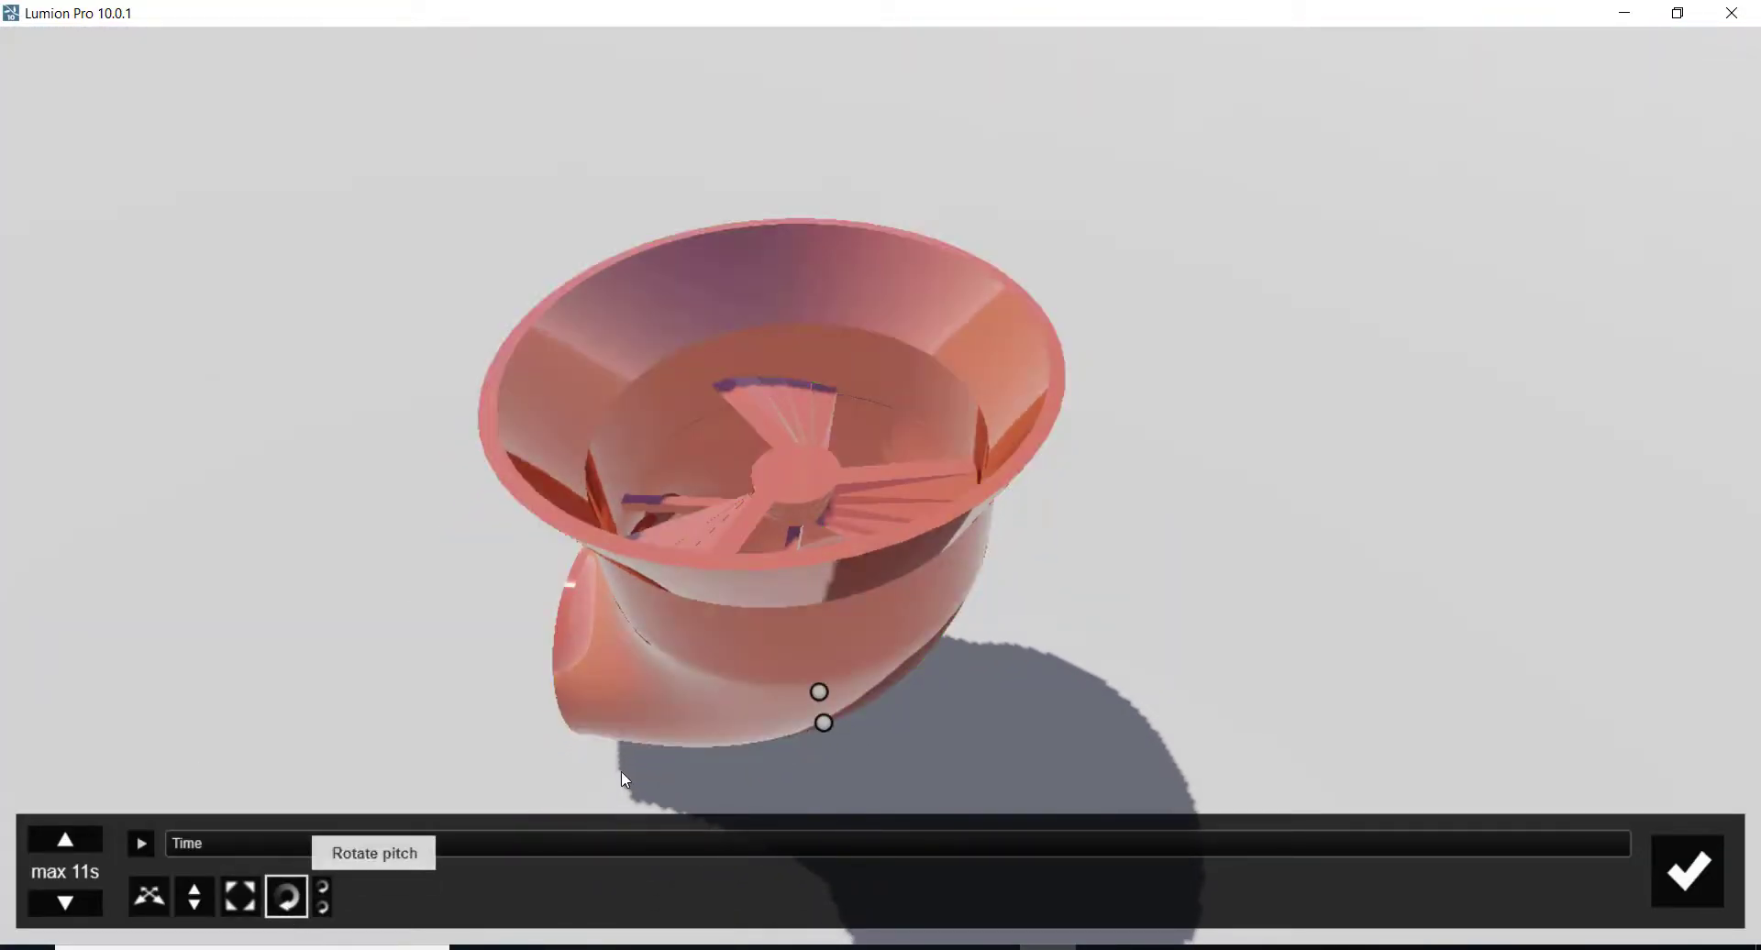
pyautogui.click(823, 724)
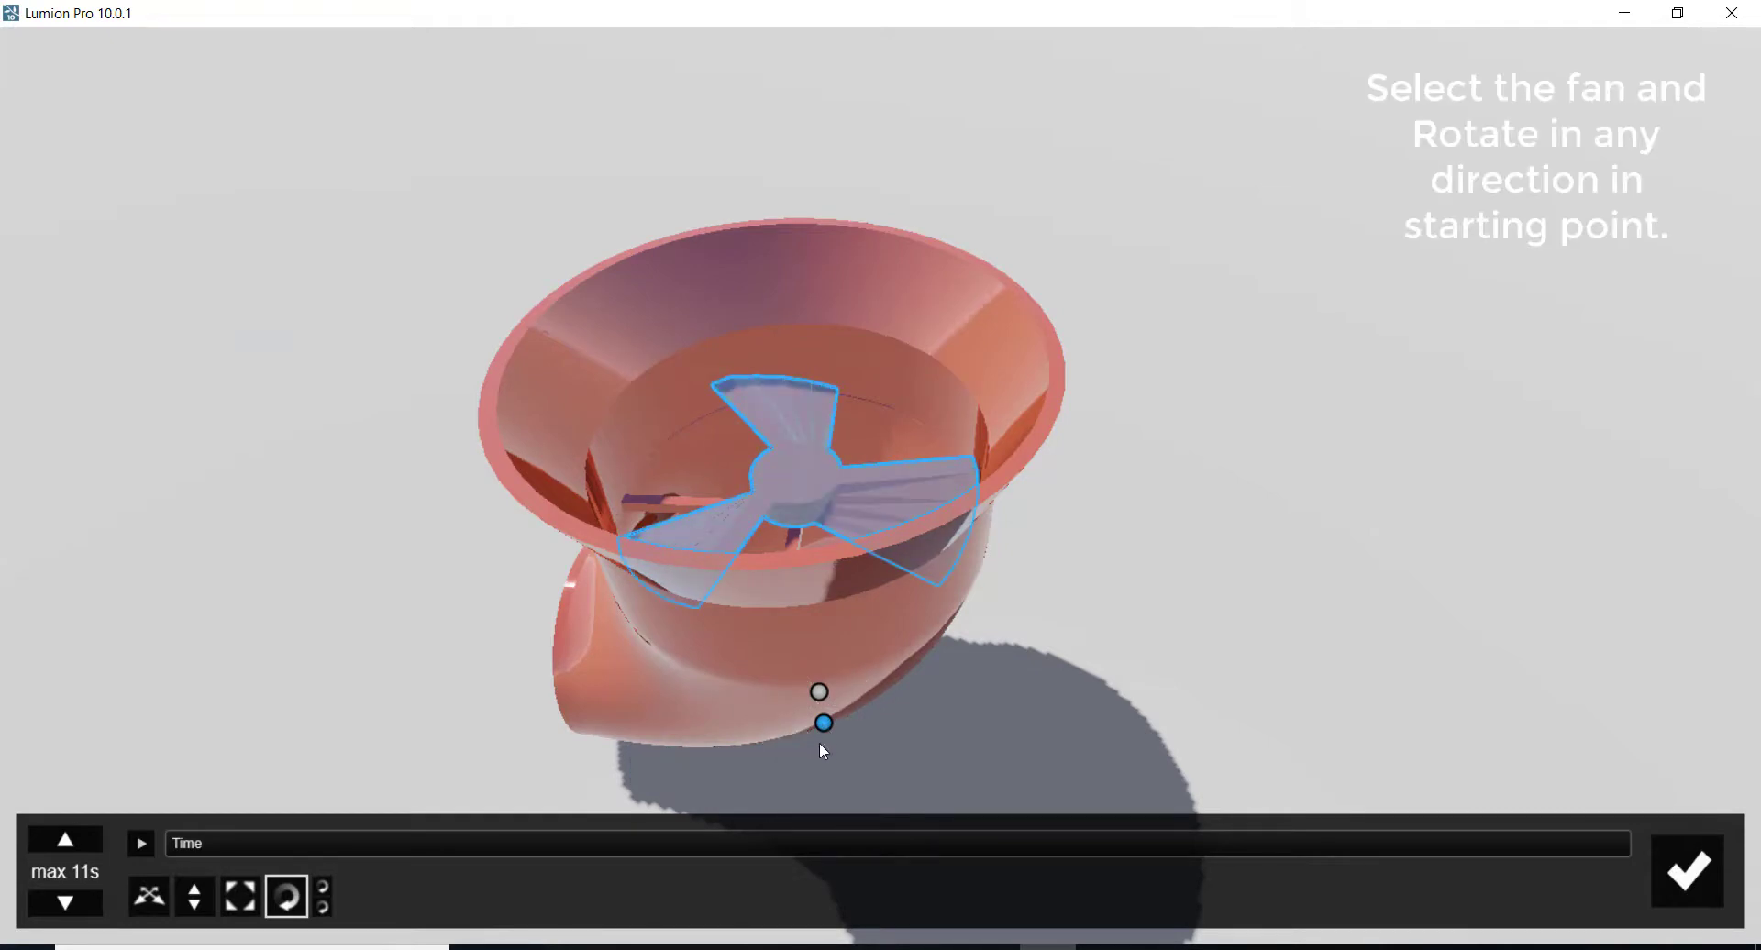
pyautogui.moveTo(821, 726); pyautogui.dragTo(816, 779)
pyautogui.click(193, 845)
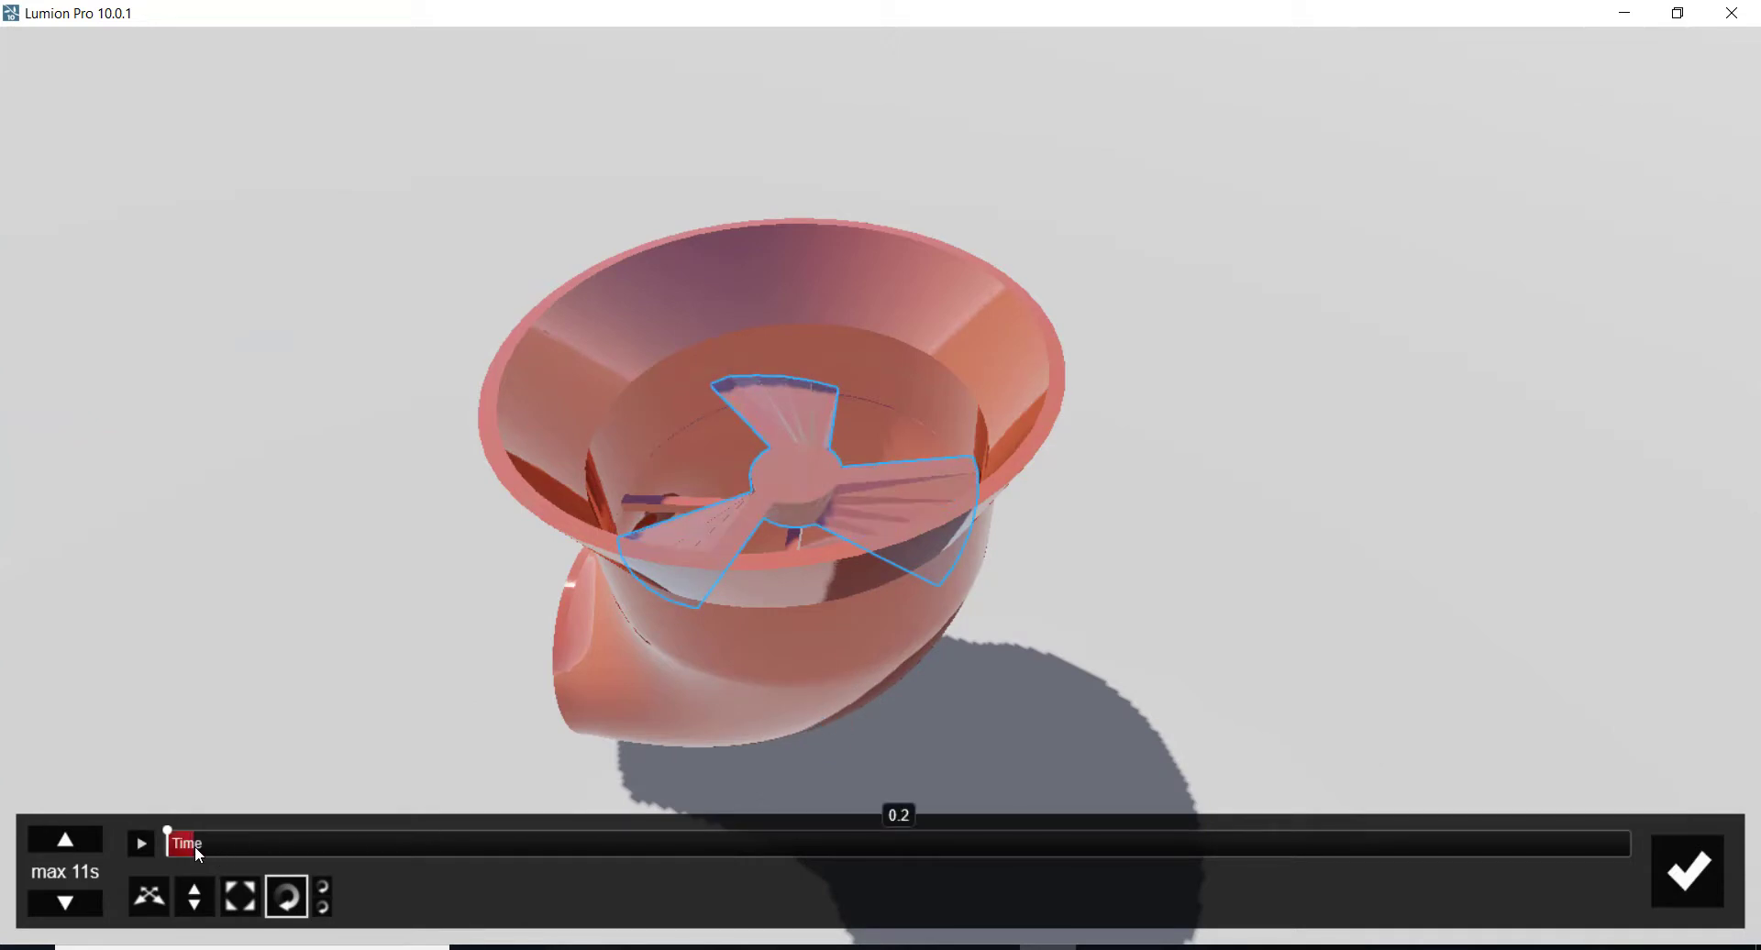
# - Add a rotation keyframe at 1.0 second that turns the fan to face west
pyautogui.click(212, 844)
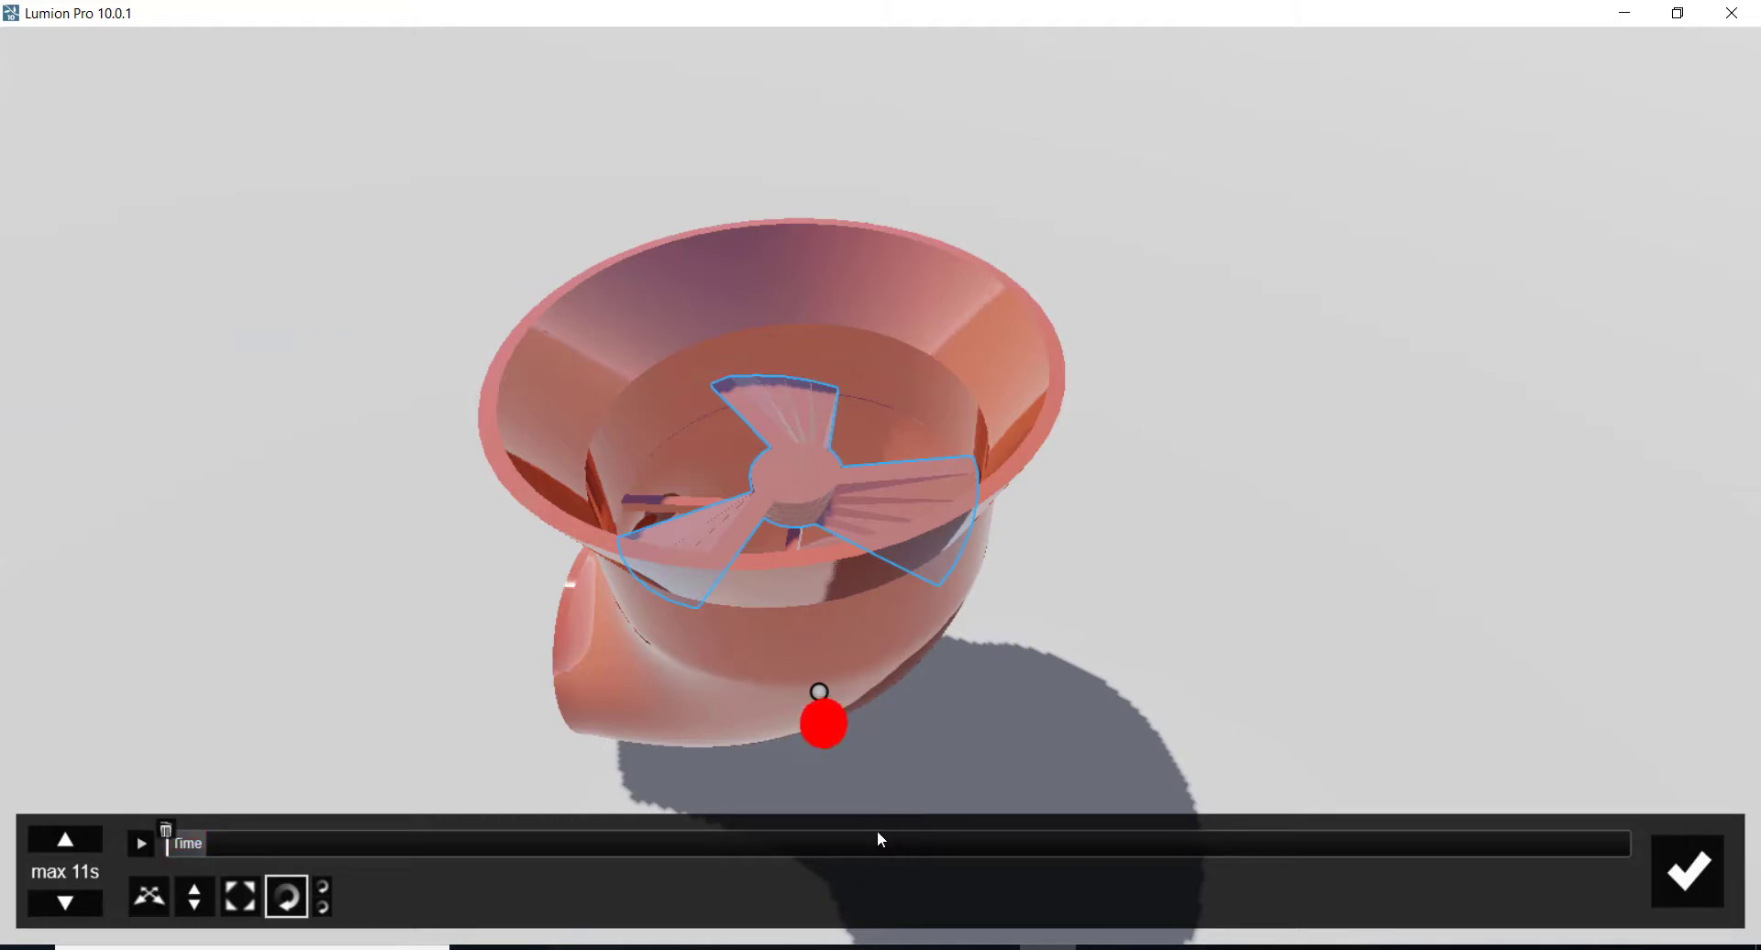
pyautogui.moveTo(212, 840); pyautogui.dragTo(214, 840)
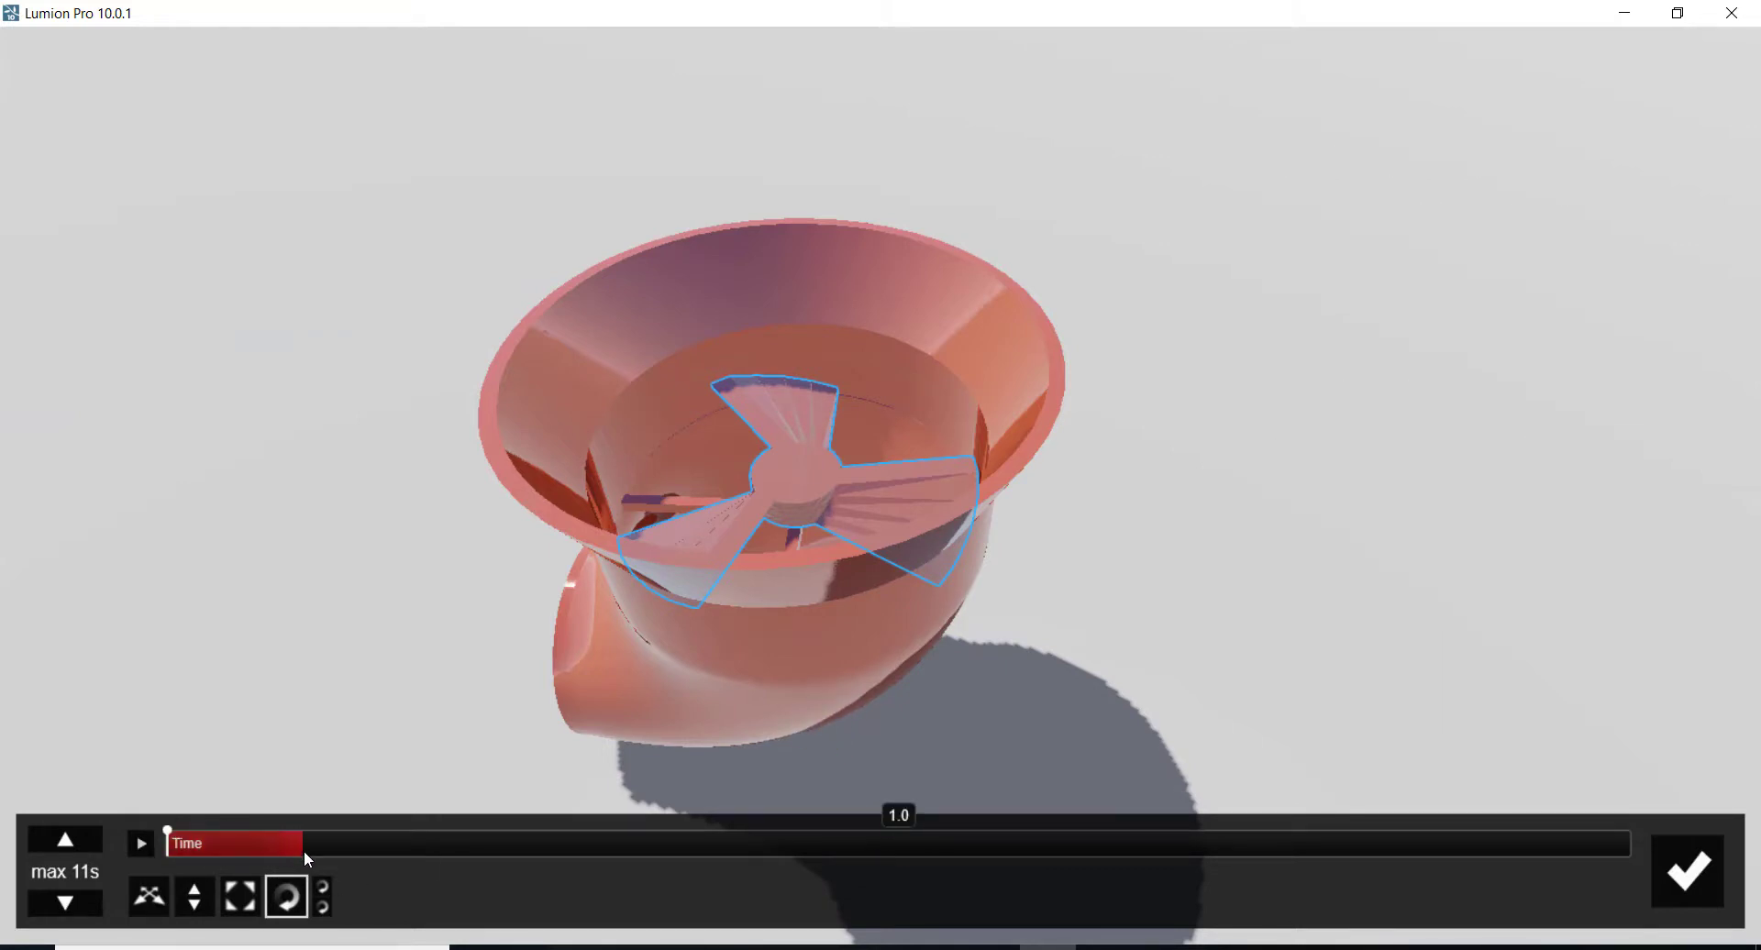
pyautogui.moveTo(824, 724); pyautogui.dragTo(516, 731)
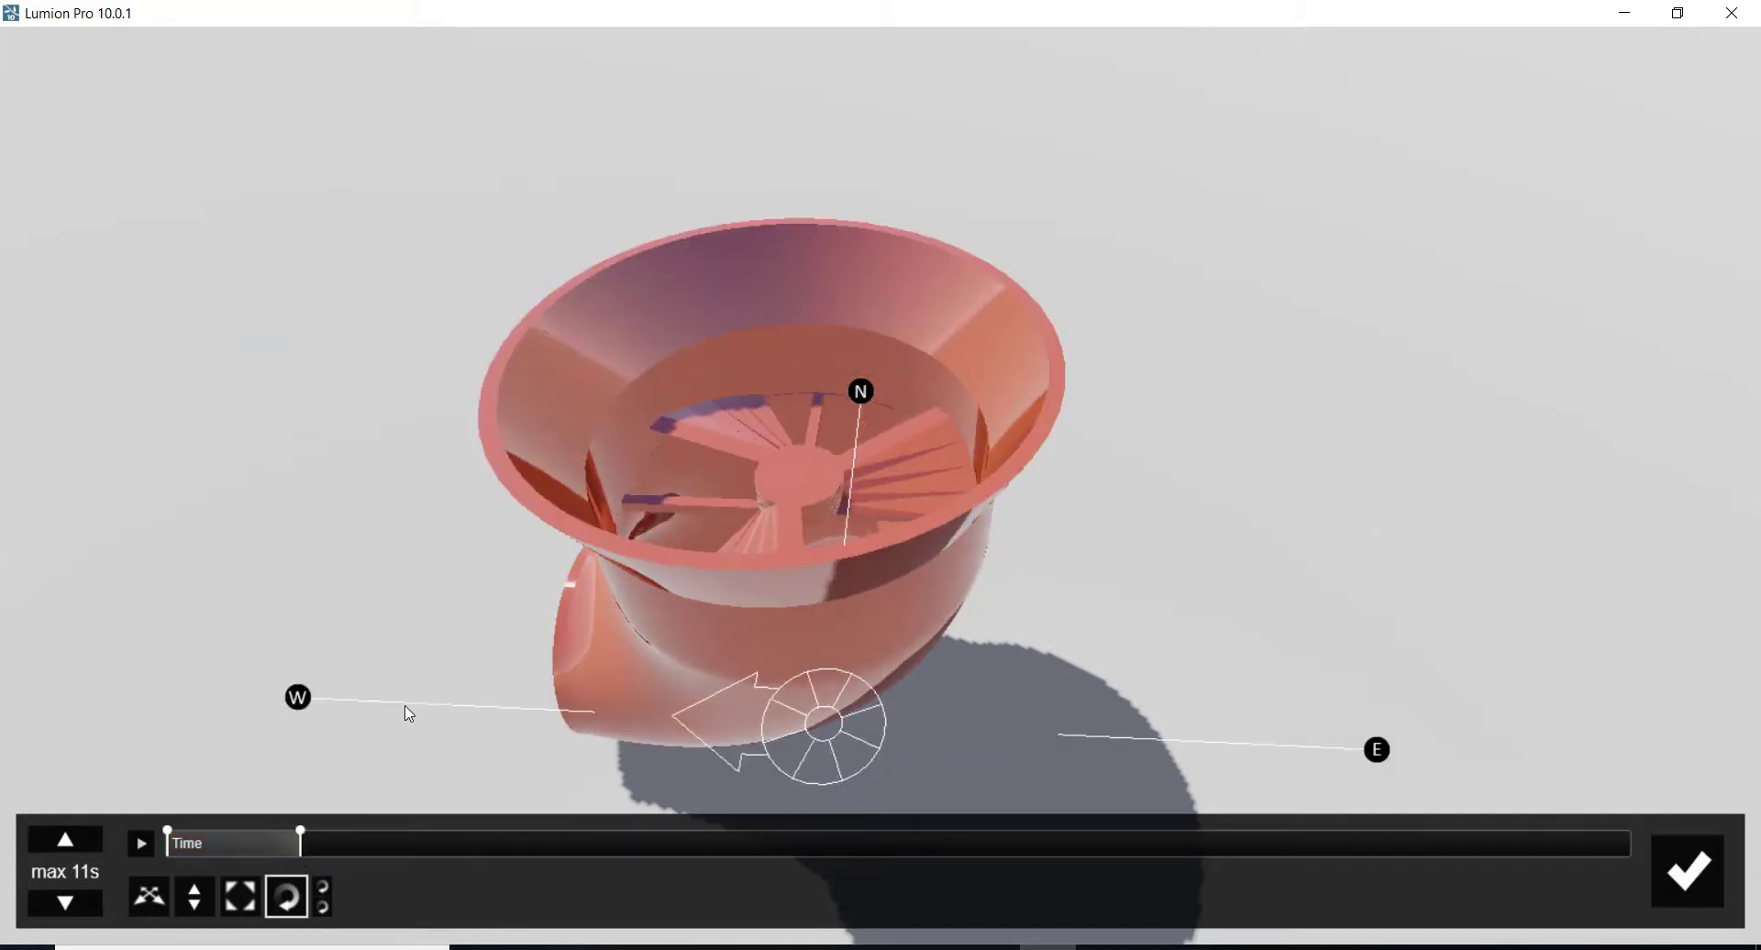
pyautogui.moveTo(409, 713); pyautogui.dragTo(405, 710)
# - Add fan rotation keyframes facing north at about 1.5 seconds and east at about 2 seconds
pyautogui.moveTo(337, 835)
pyautogui.mouseDown()
pyautogui.moveTo(378, 833)
pyautogui.moveTo(363, 834)
pyautogui.mouseUp()
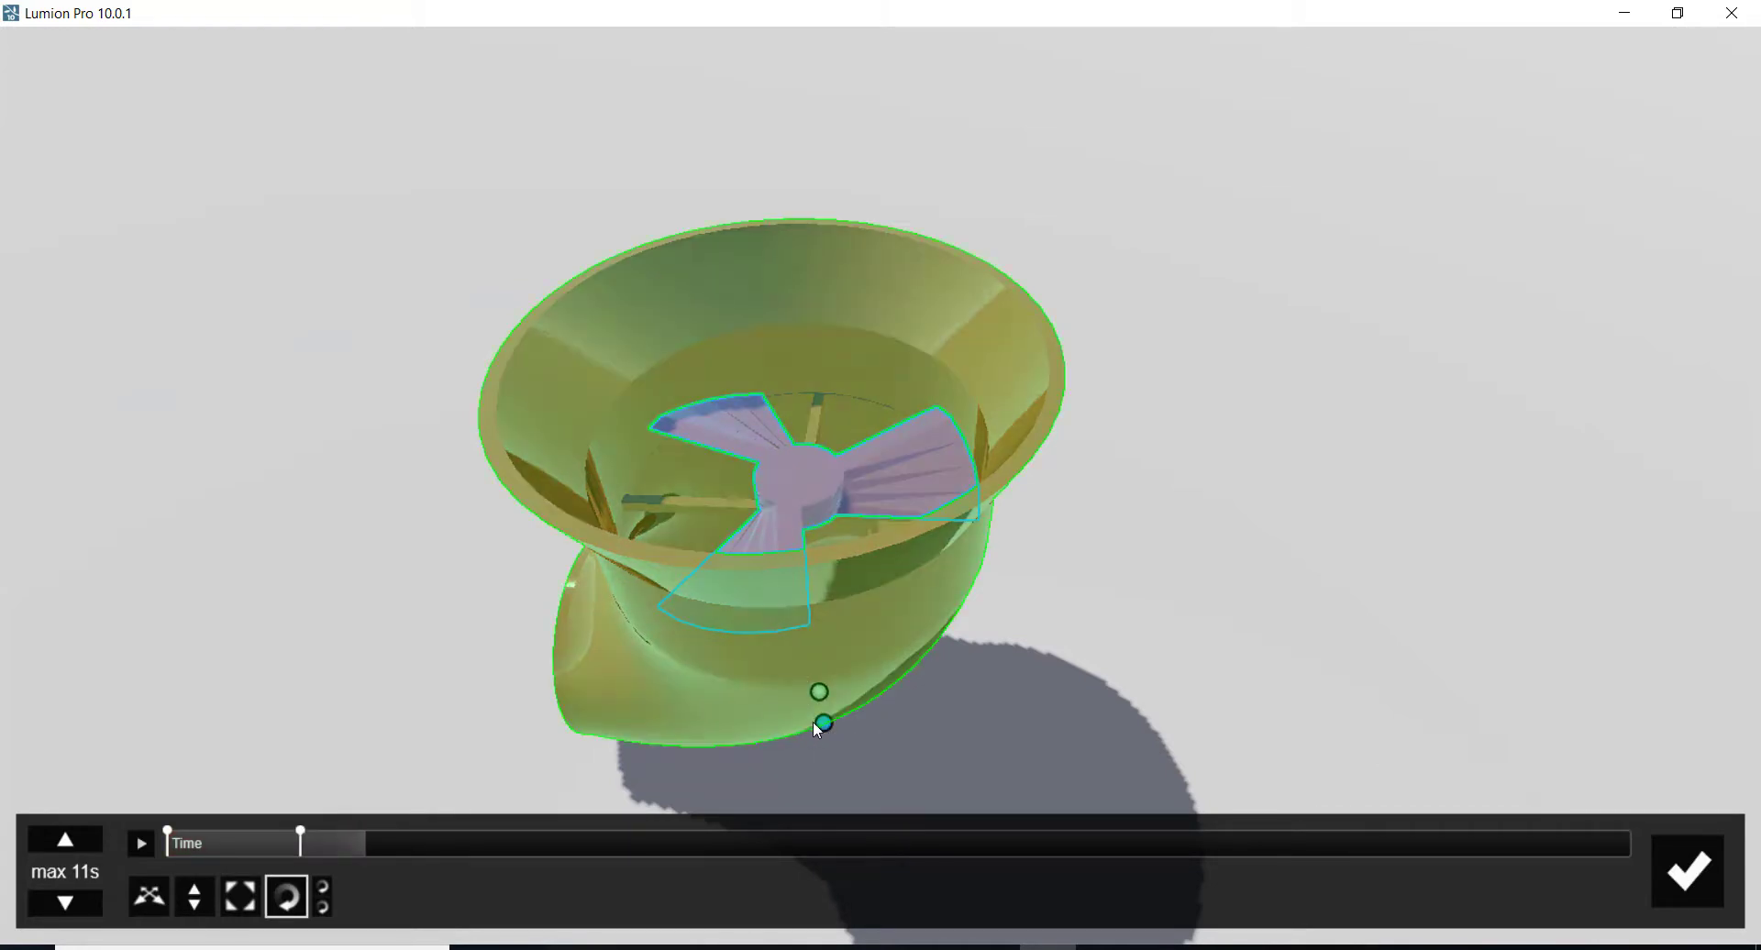
pyautogui.moveTo(824, 723)
pyautogui.mouseDown()
pyautogui.moveTo(766, 679)
pyautogui.moveTo(719, 464)
pyautogui.moveTo(844, 371)
pyautogui.moveTo(868, 381)
pyautogui.mouseUp()
pyautogui.moveTo(410, 840); pyautogui.dragTo(420, 853)
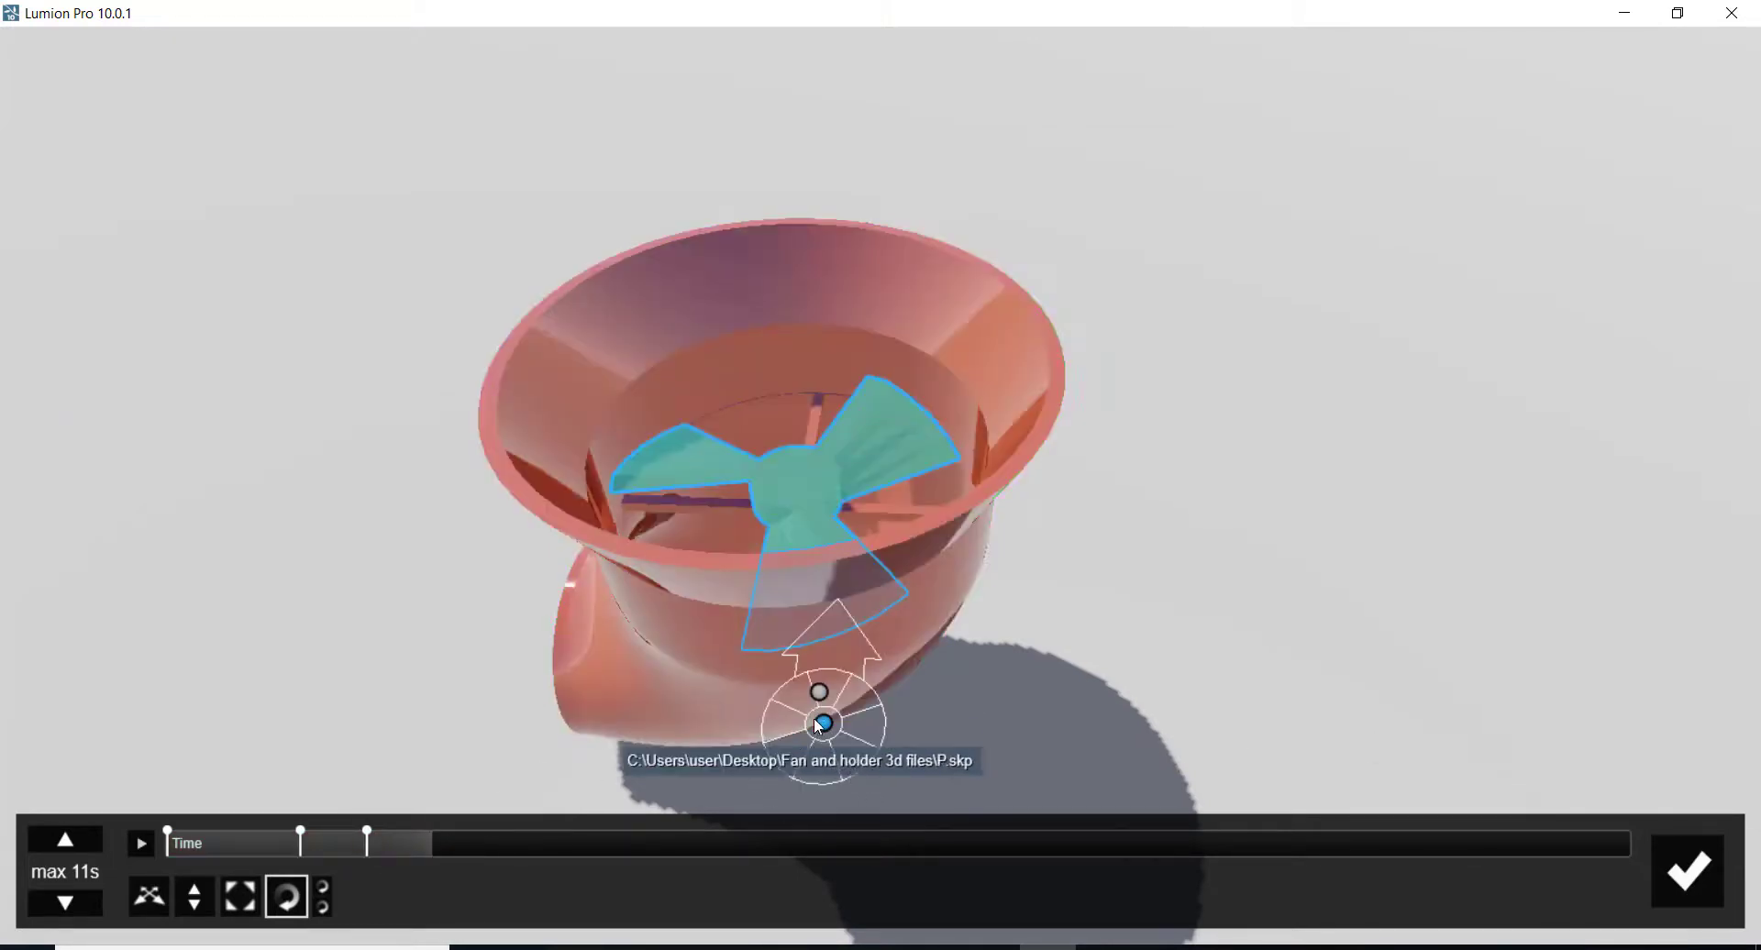
pyautogui.moveTo(816, 721)
pyautogui.mouseDown()
pyautogui.moveTo(978, 548)
pyautogui.moveTo(1284, 752)
pyautogui.mouseUp()
# - Continue the fan's spin with rotation keyframes facing south at 2.5 seconds and west at about 3 seconds
pyautogui.moveTo(480, 844); pyautogui.dragTo(512, 844)
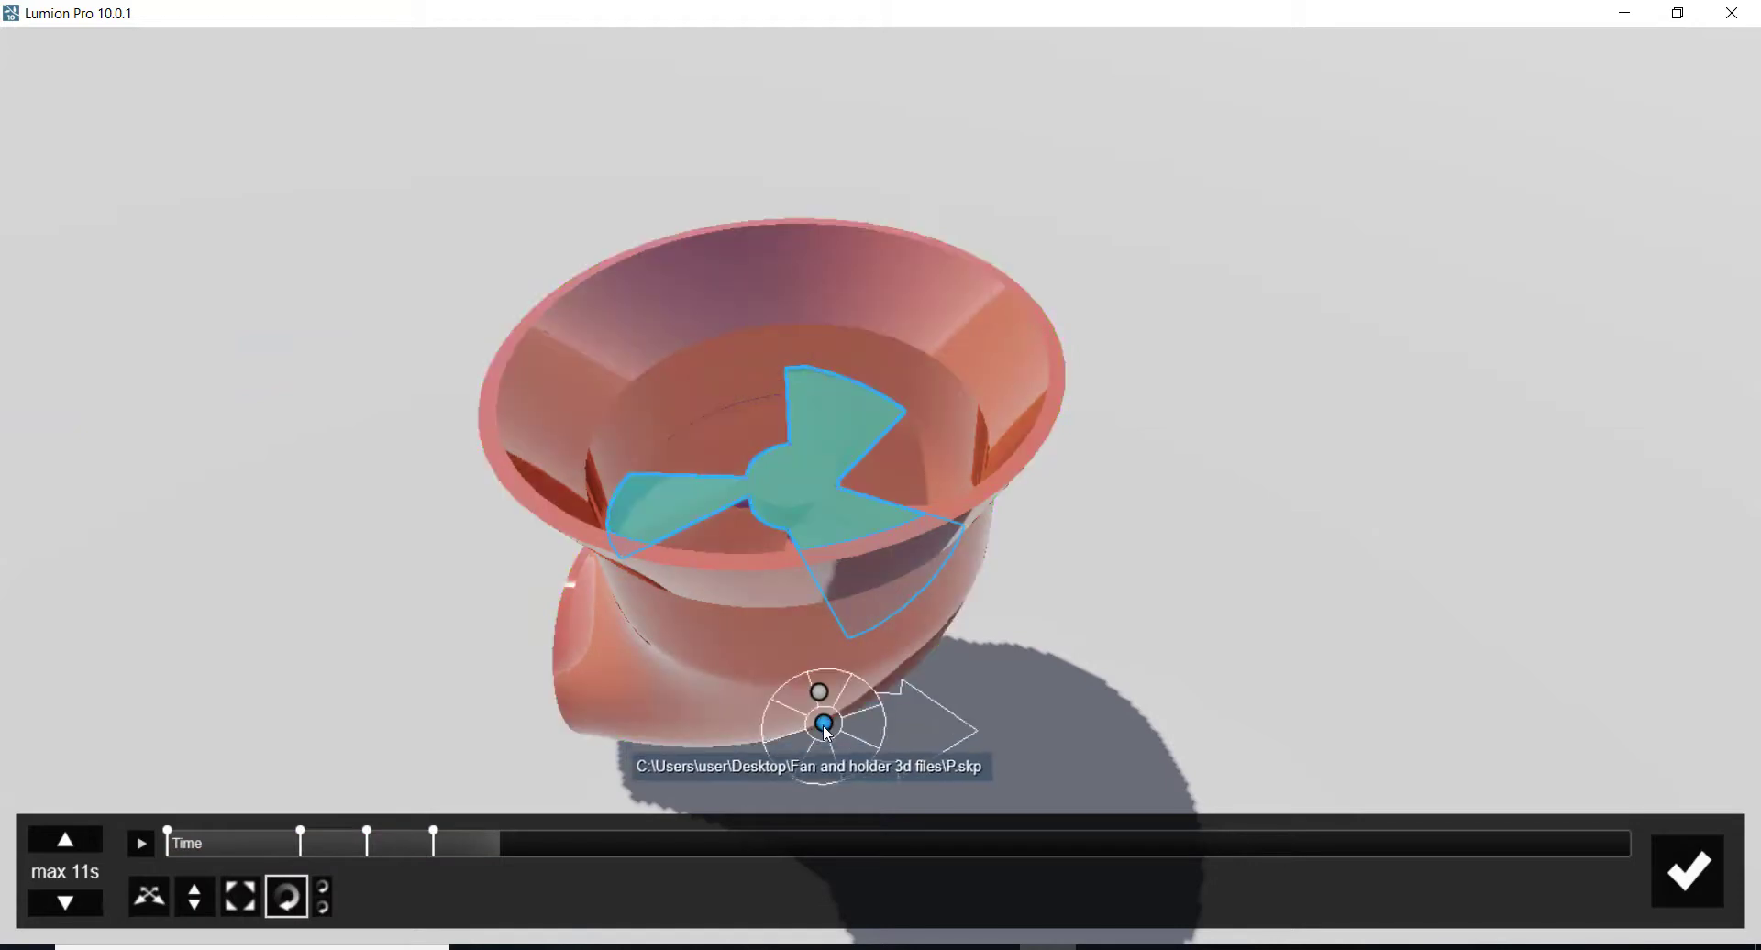
pyautogui.moveTo(824, 733); pyautogui.dragTo(753, 796)
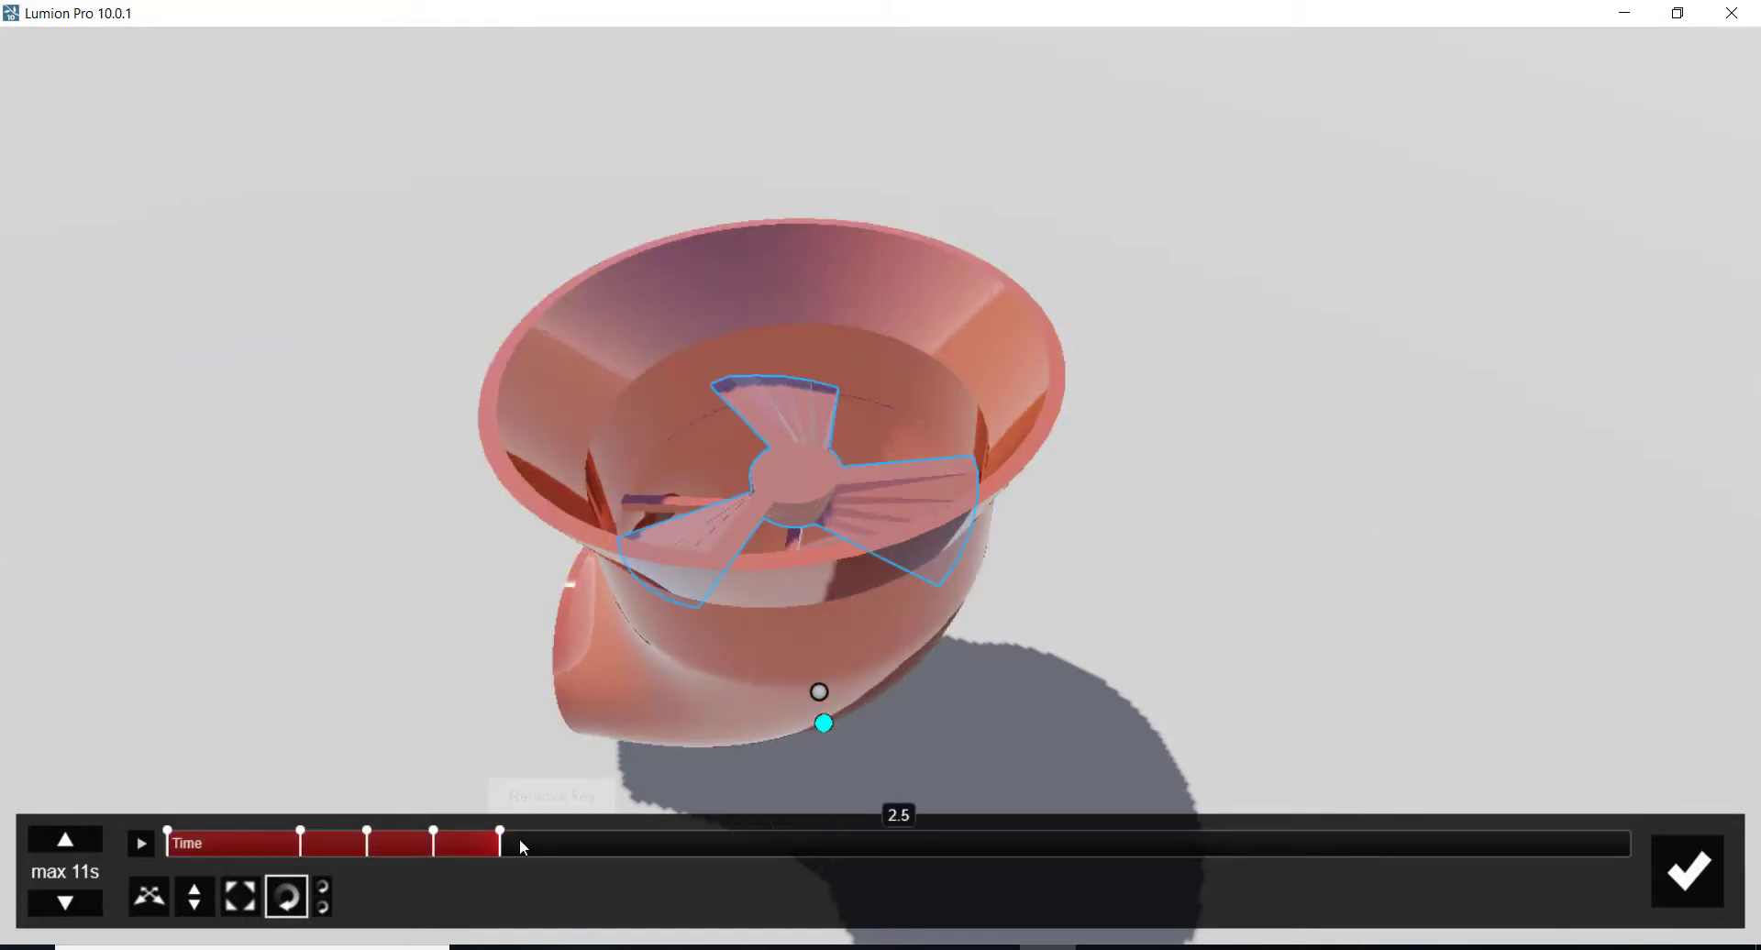
pyautogui.moveTo(519, 839); pyautogui.dragTo(548, 839)
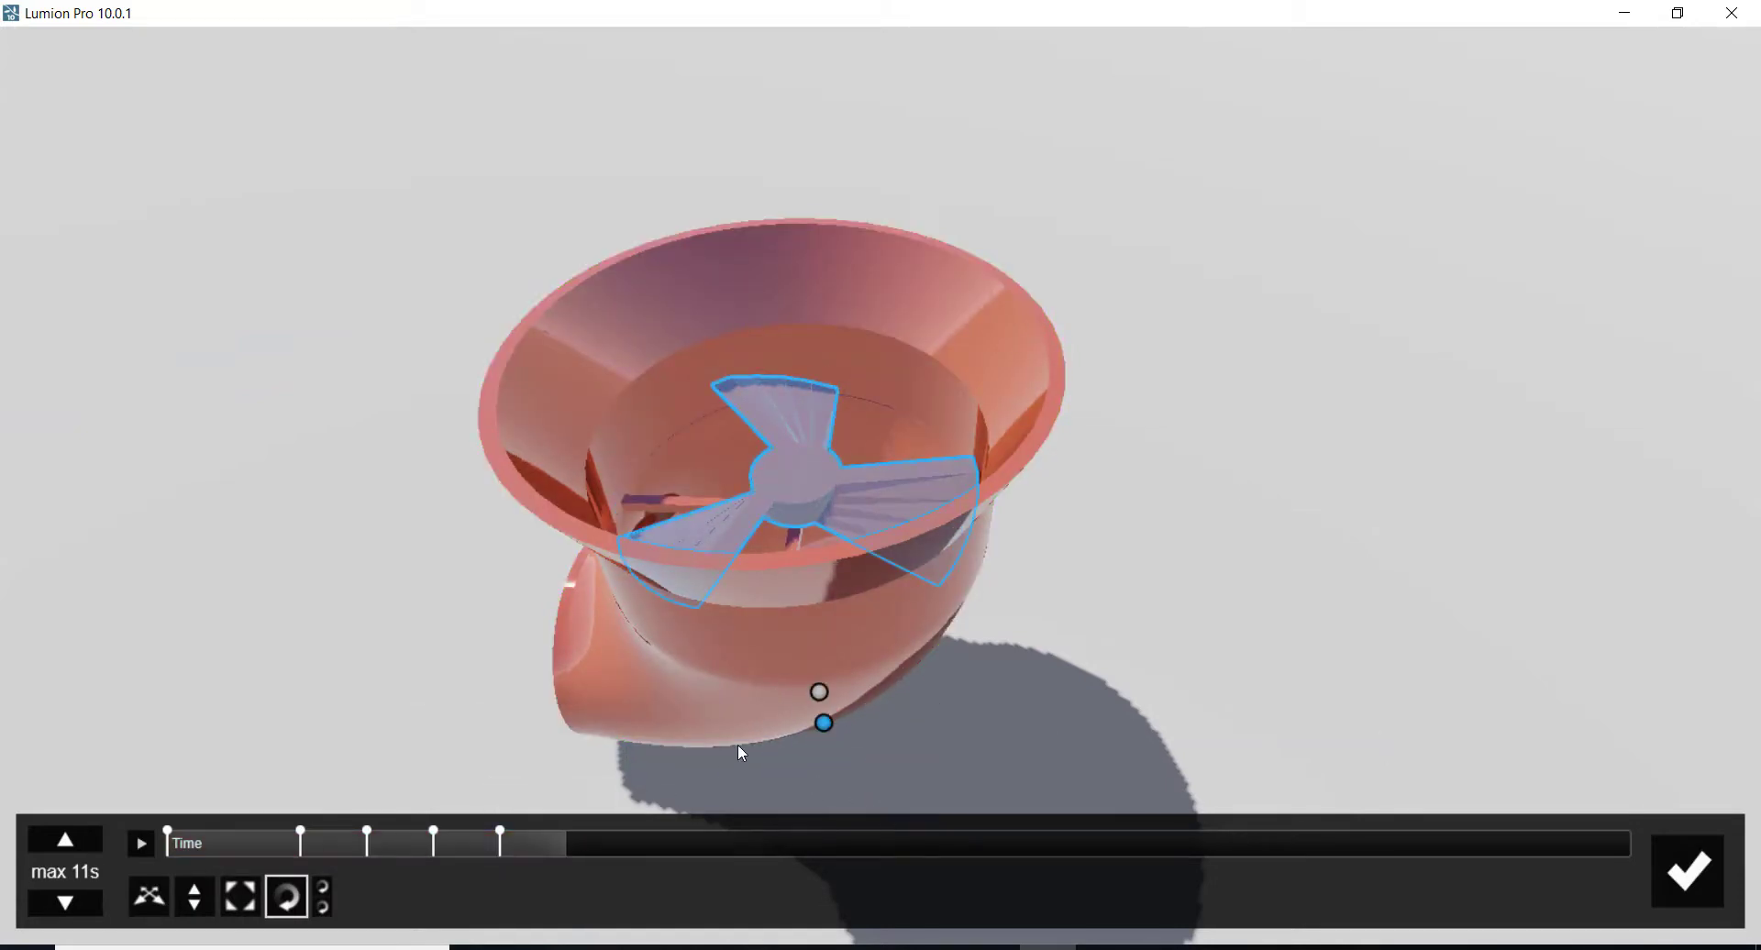
pyautogui.moveTo(817, 728); pyautogui.dragTo(477, 724)
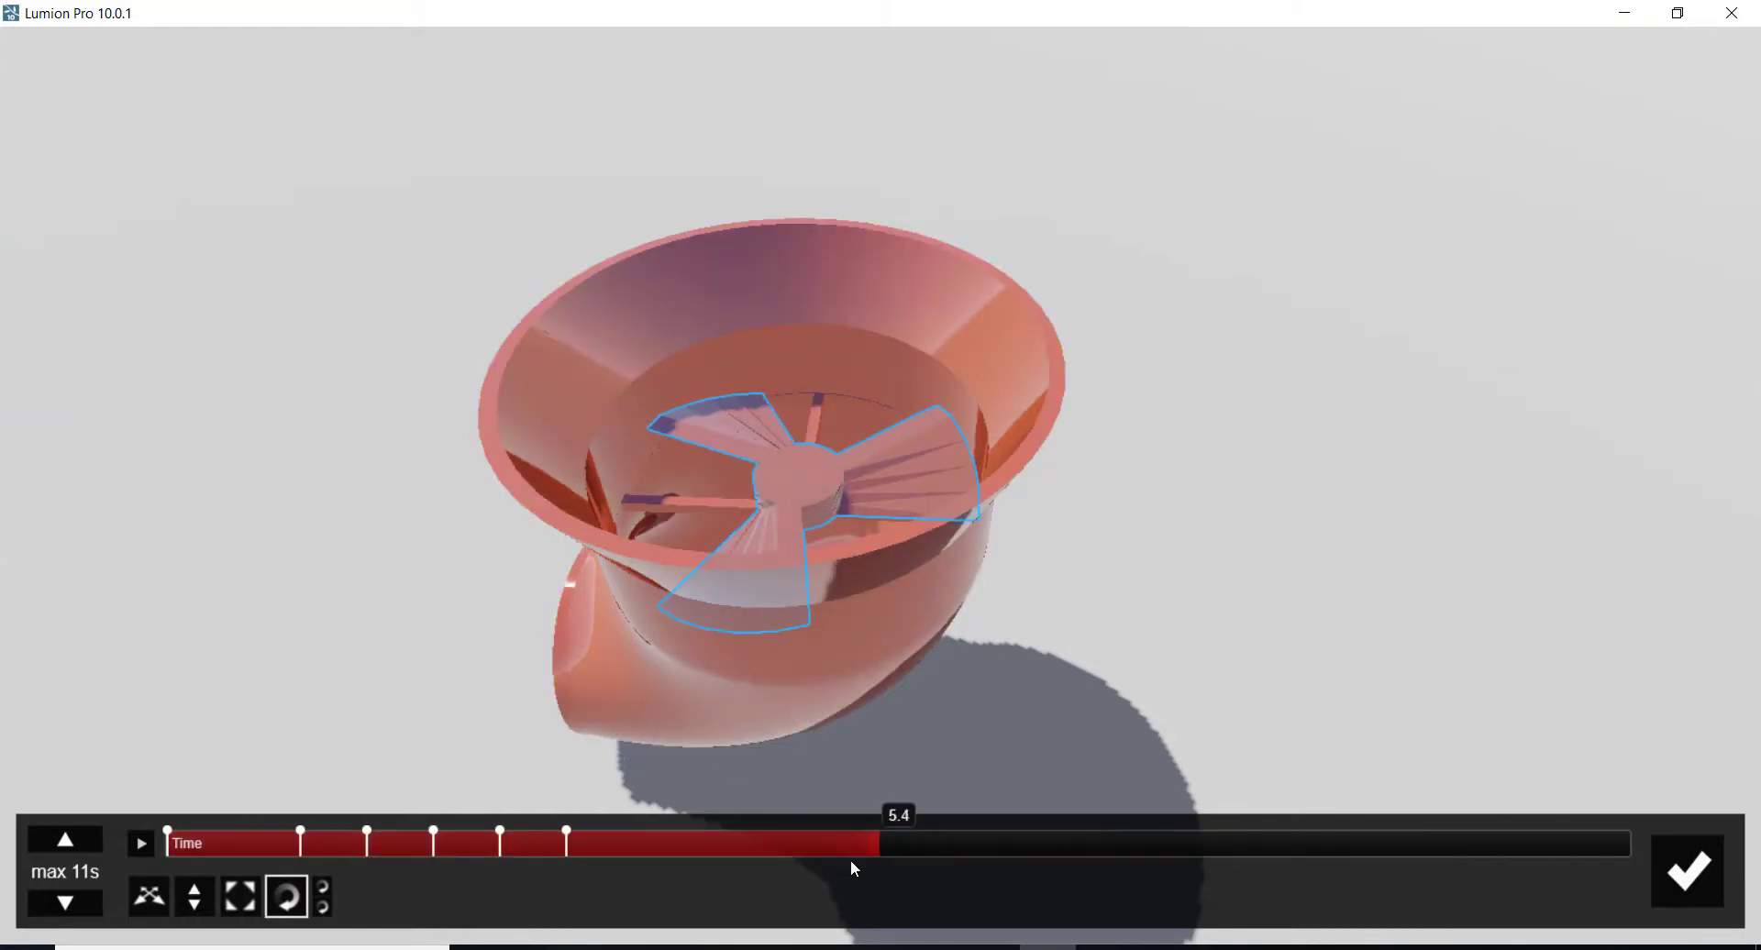
# - Save the fan's Advanced Move animation and play the clip to preview the rotation
pyautogui.click(1678, 869)
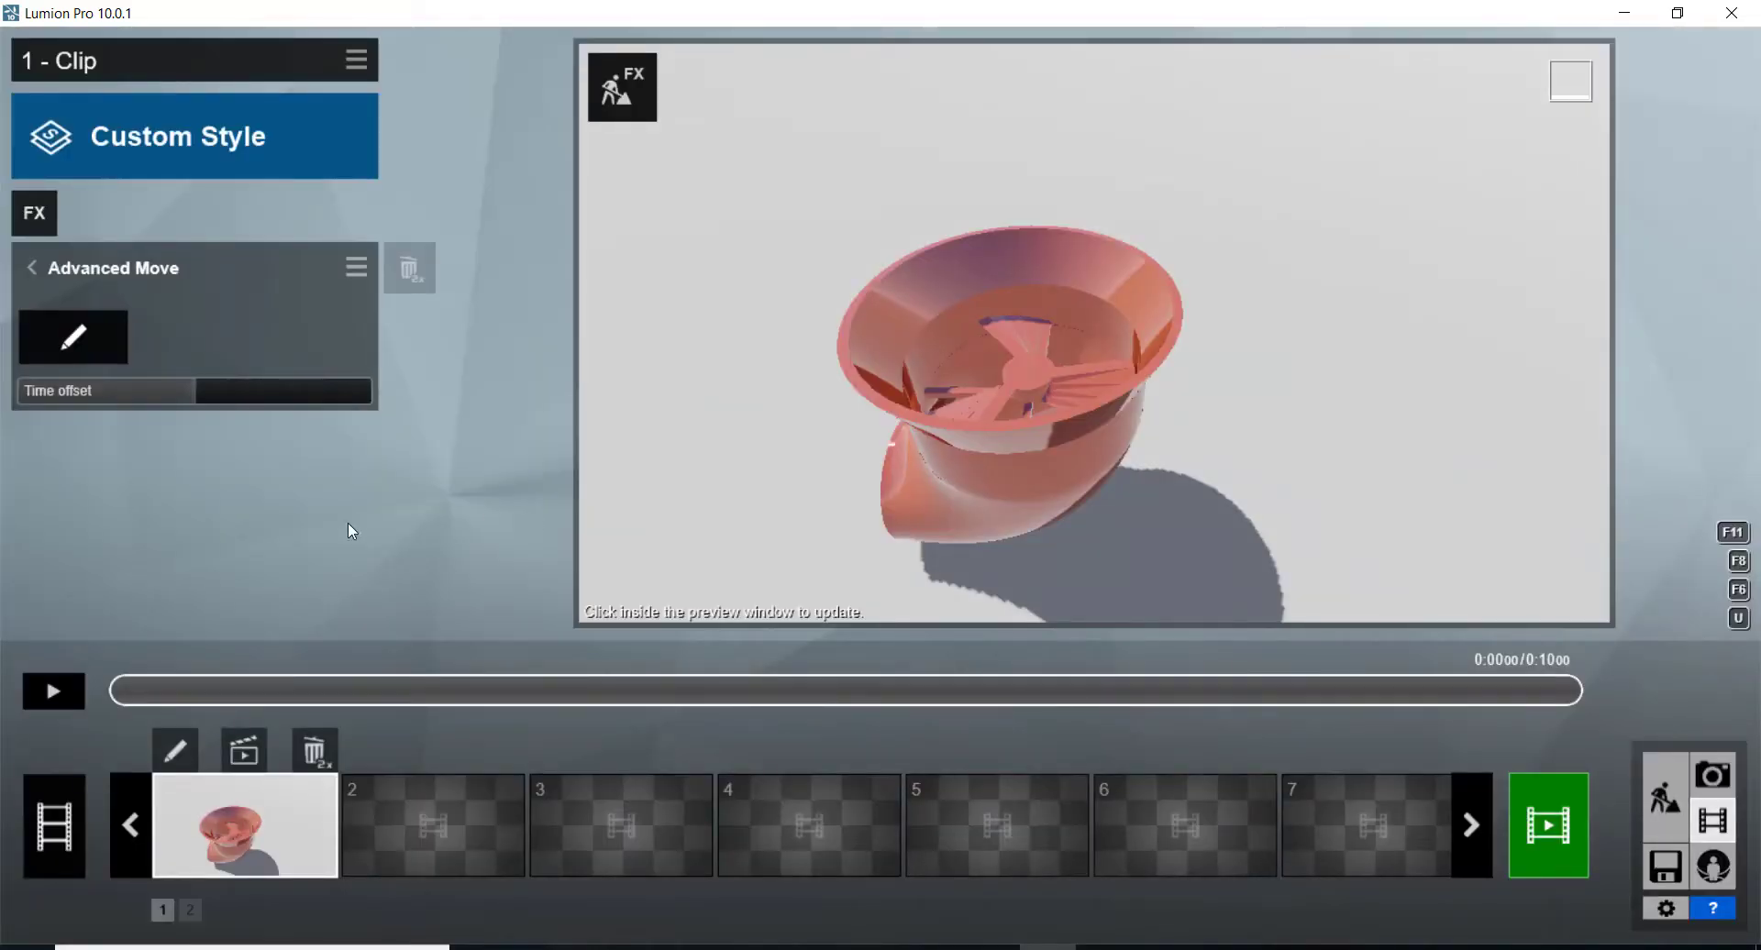
pyautogui.click(67, 698)
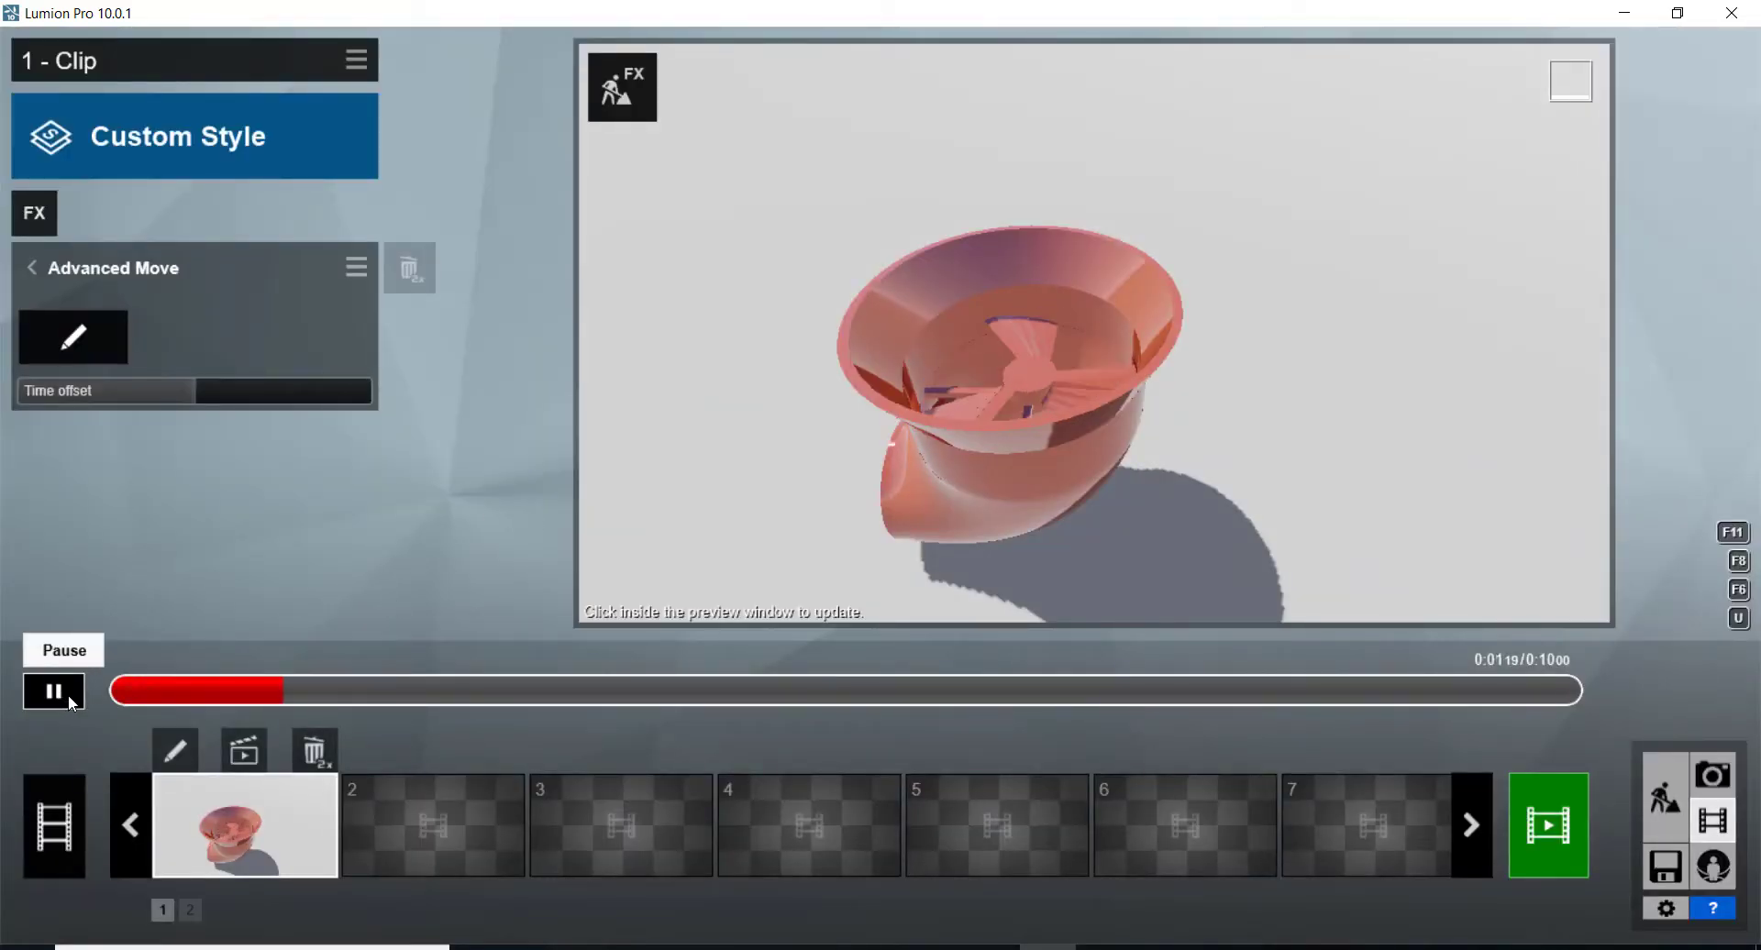